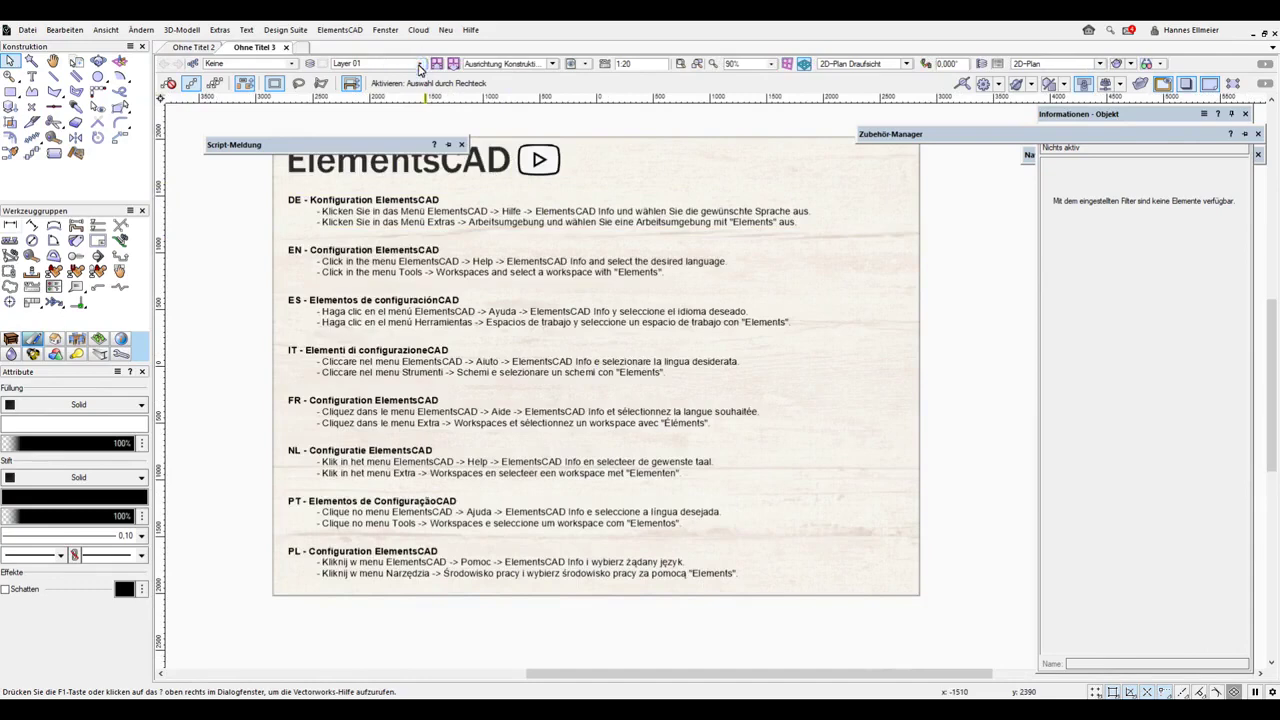
- Switch to the design layer M 1-10 and save the document as Dachschrägenschrank.vwx, replacing the existing file
click(421, 67)
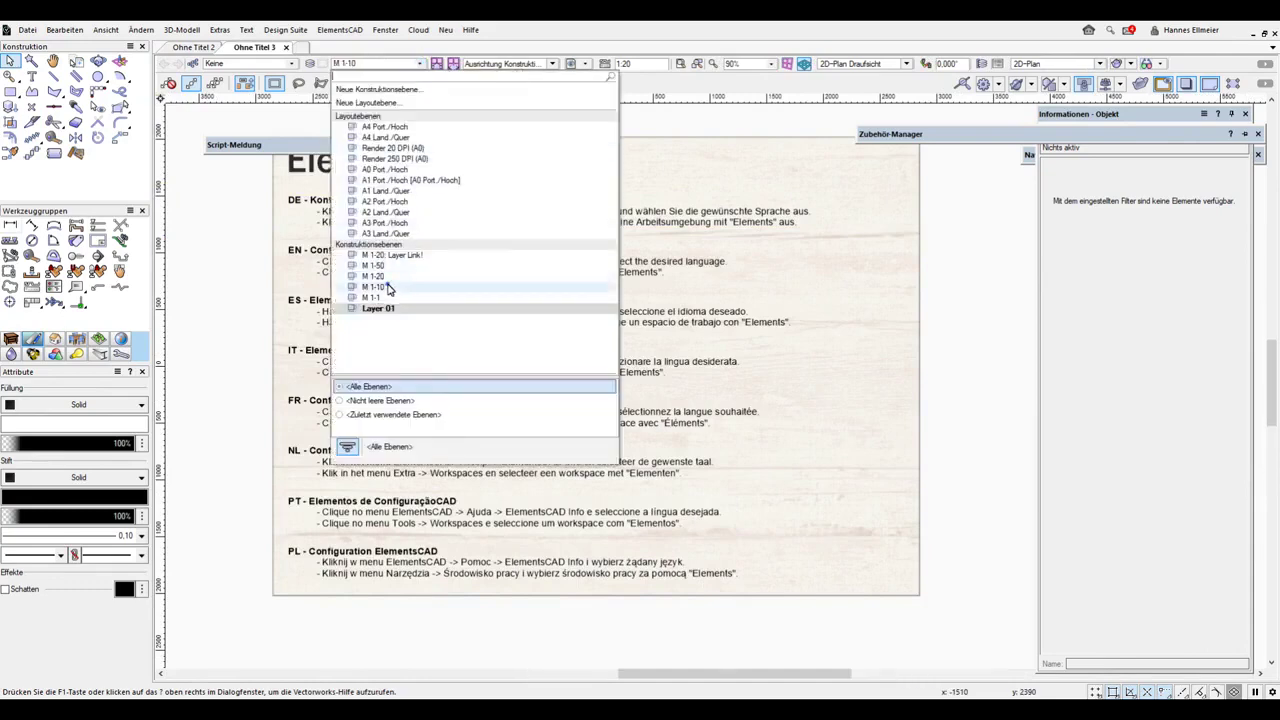
click(388, 288)
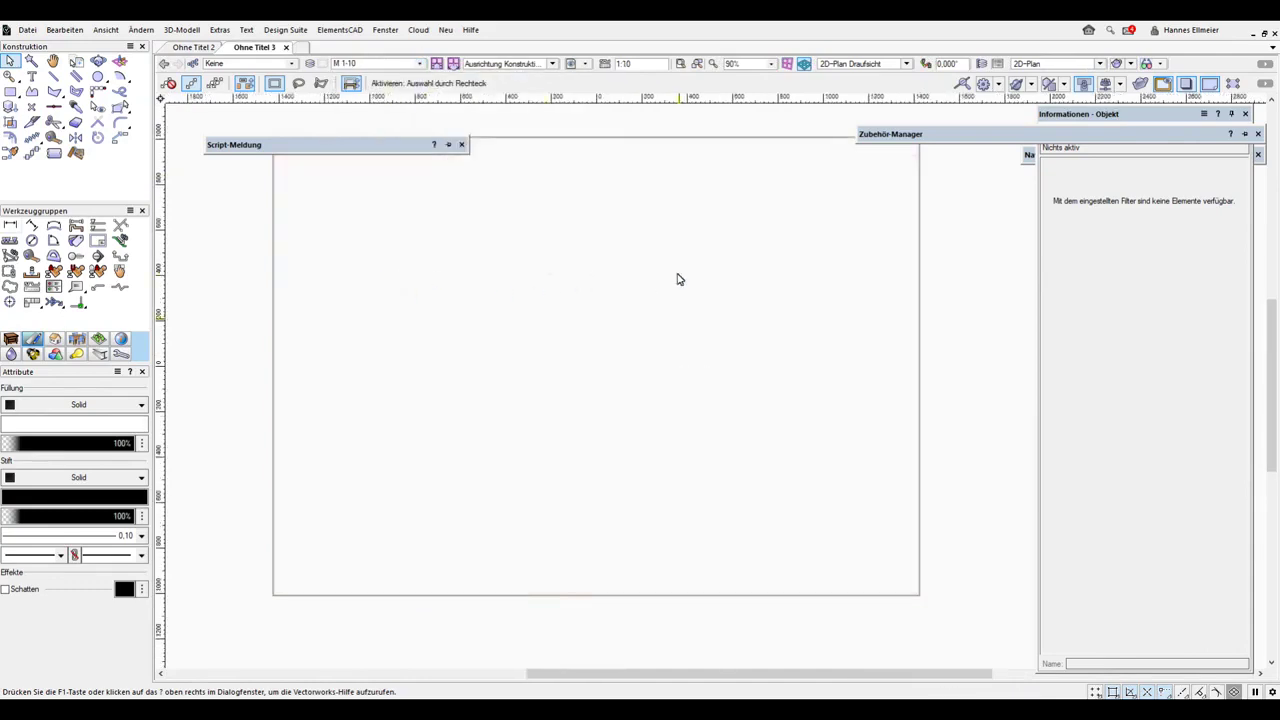
click(27, 29)
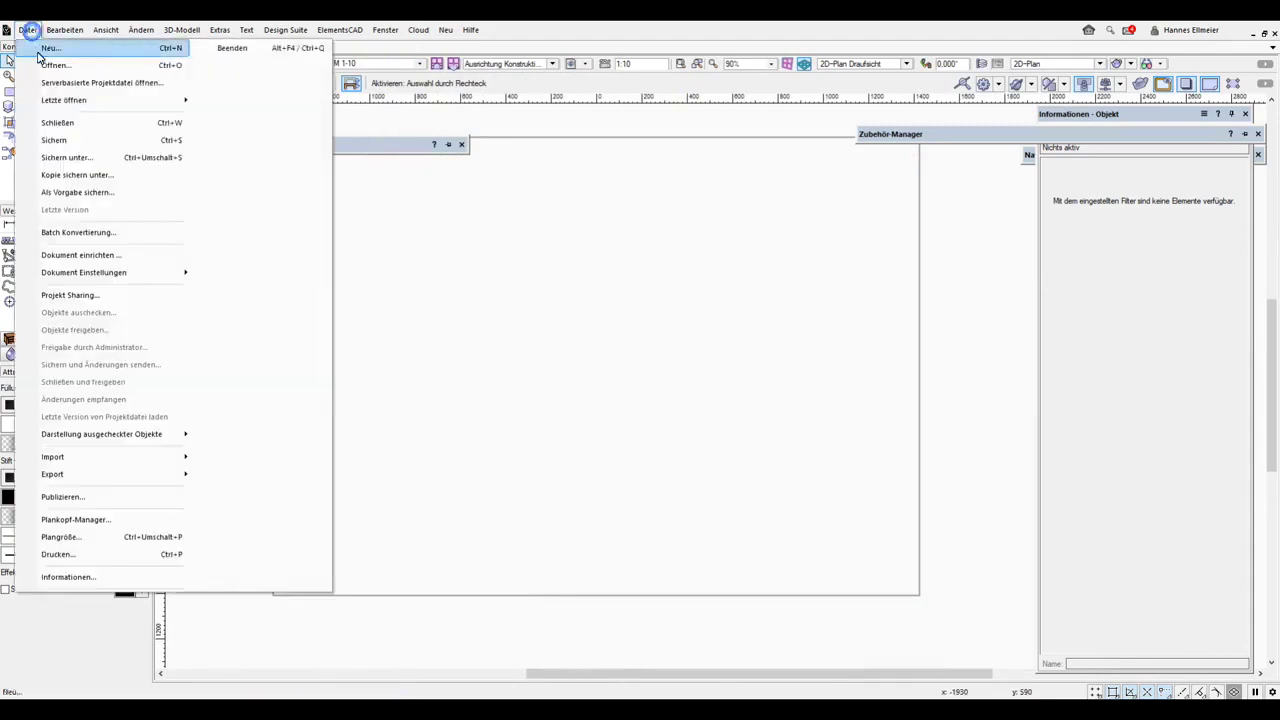
click(66, 160)
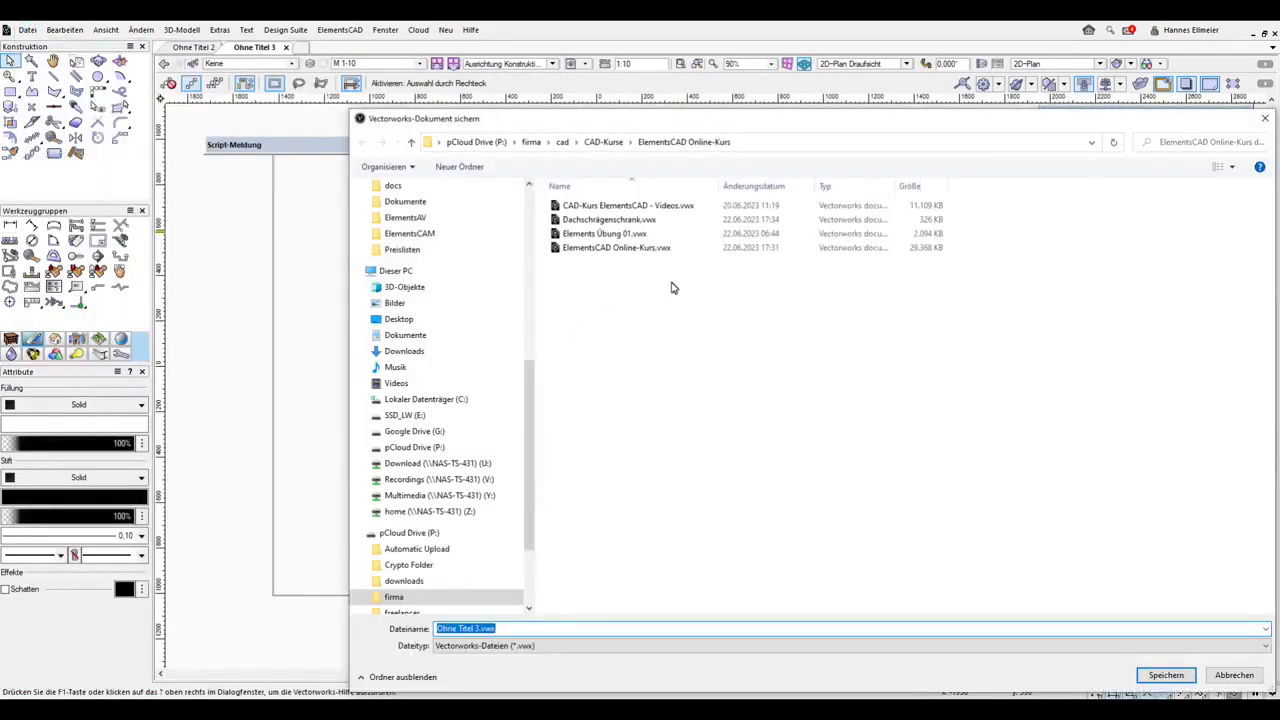
click(638, 220)
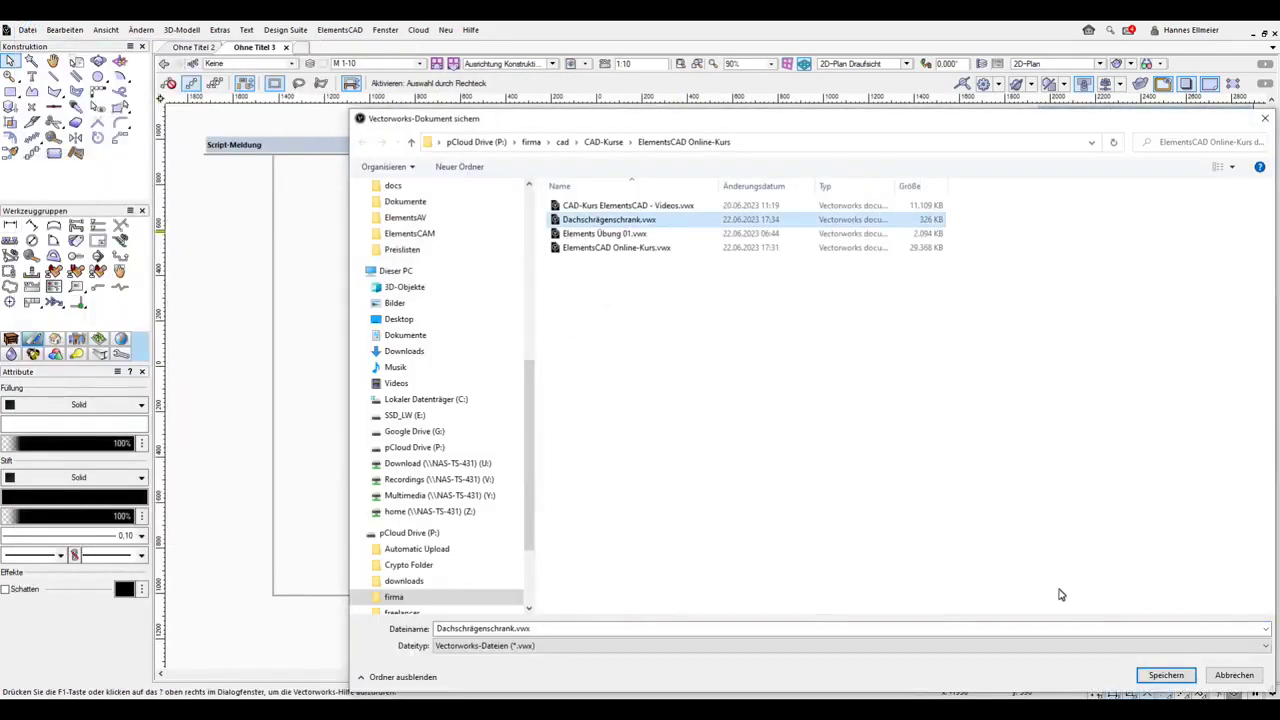
click(1168, 676)
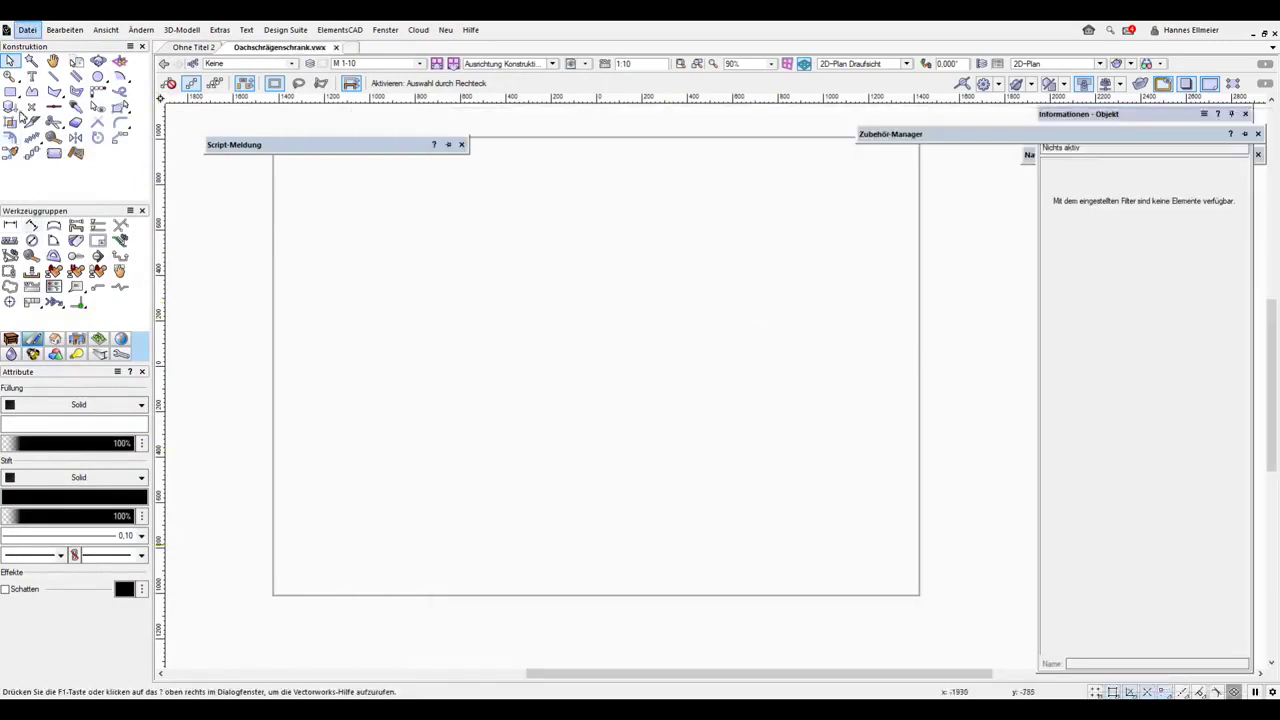
- Create a 2000 by 1500 mm rectangle with its reference point at the centre and place it on the origin
click(10, 91)
key(Return)
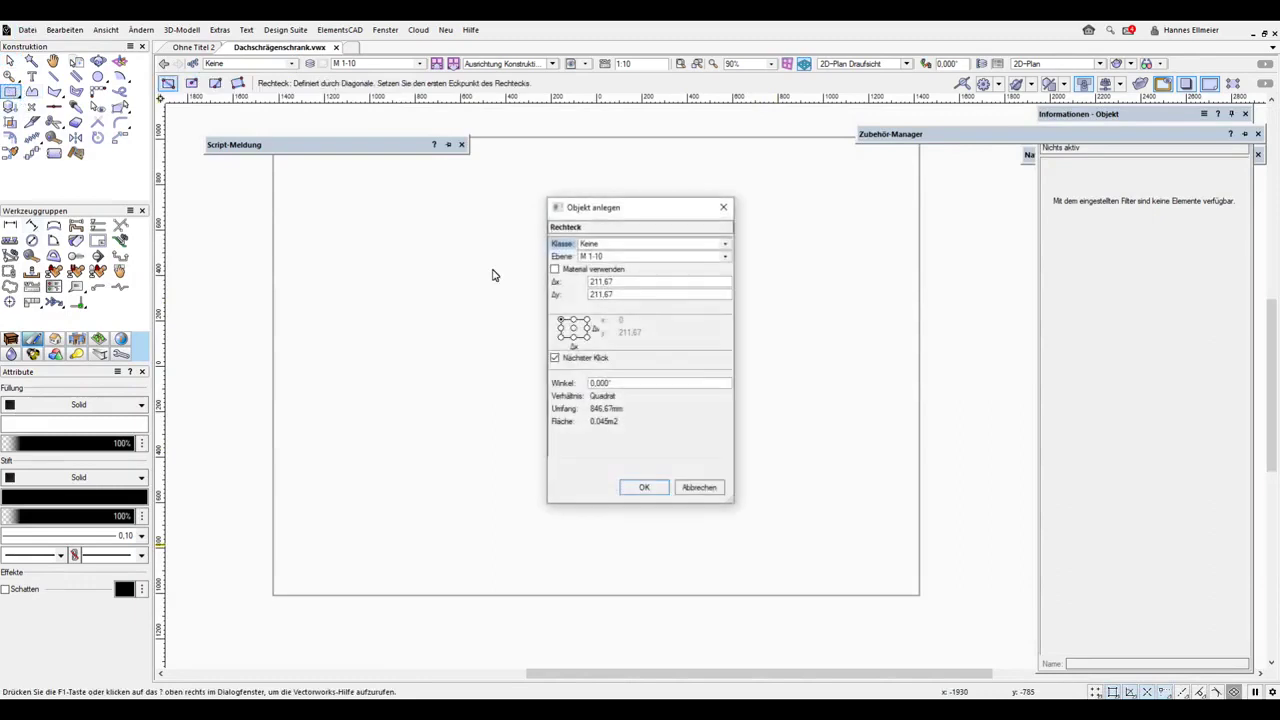
click(622, 284)
double_click(622, 284)
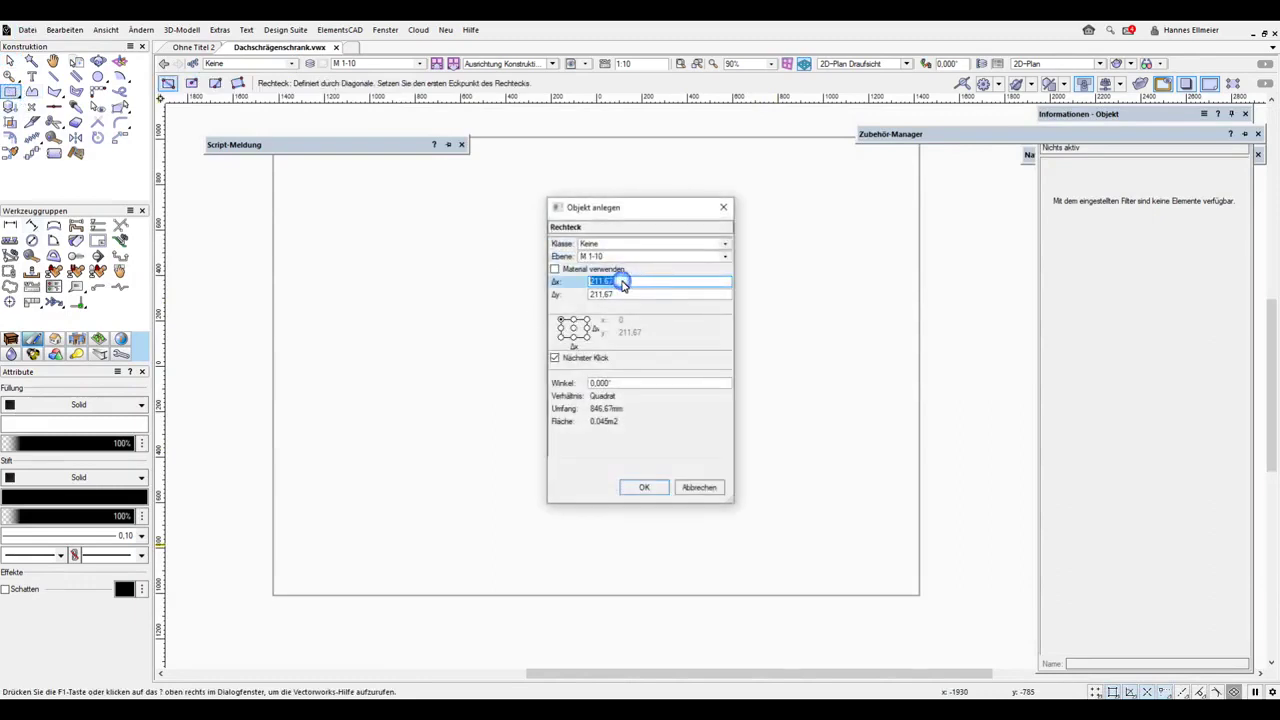
key(Tab)
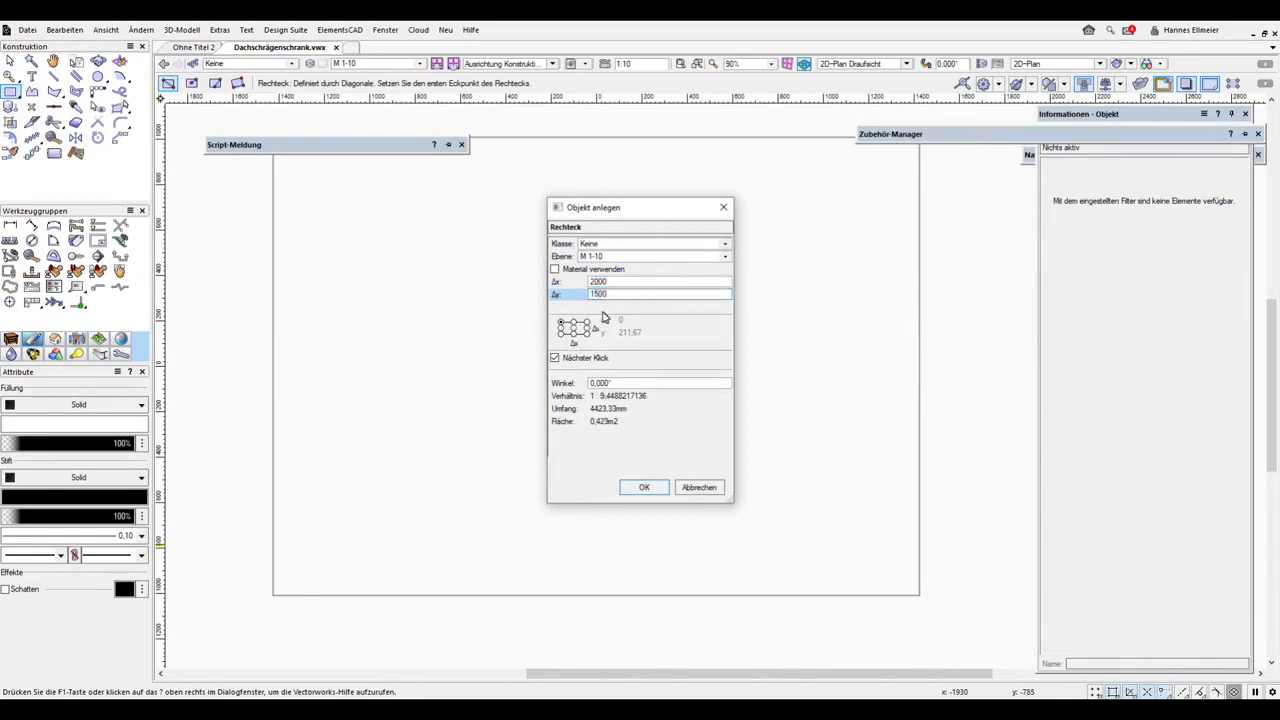
text(1500)
click(572, 335)
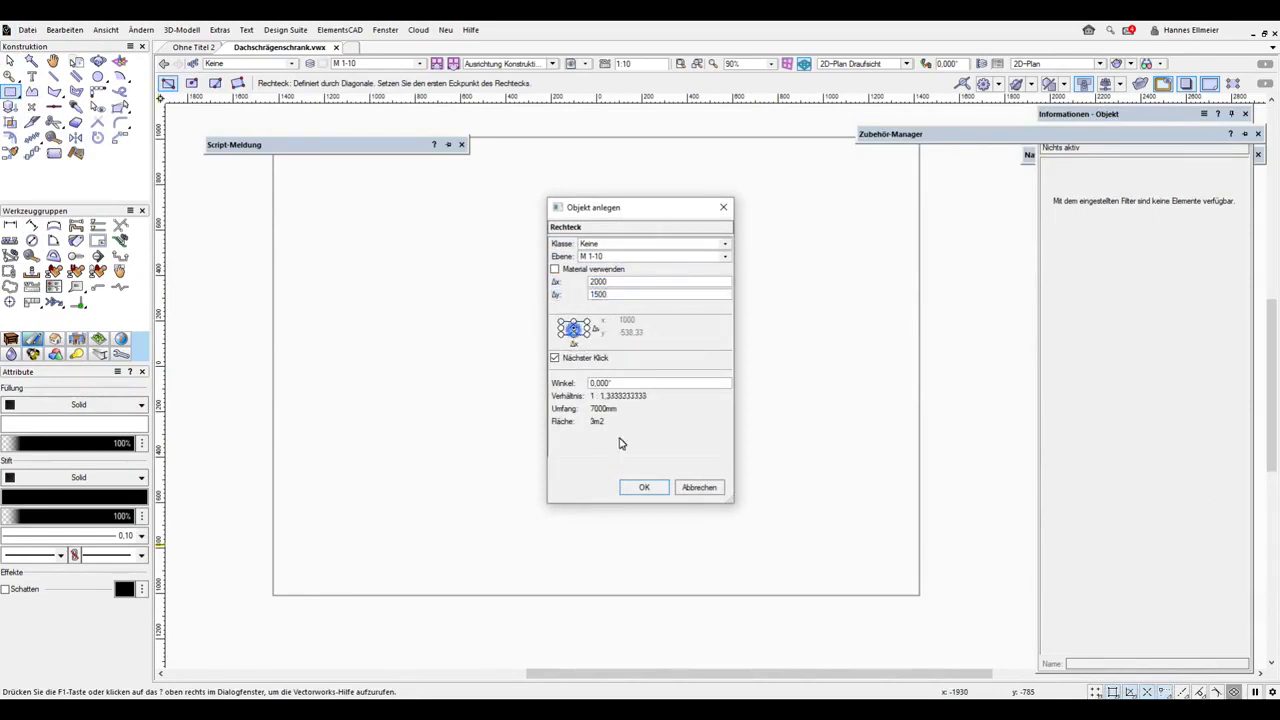
click(645, 487)
click(597, 366)
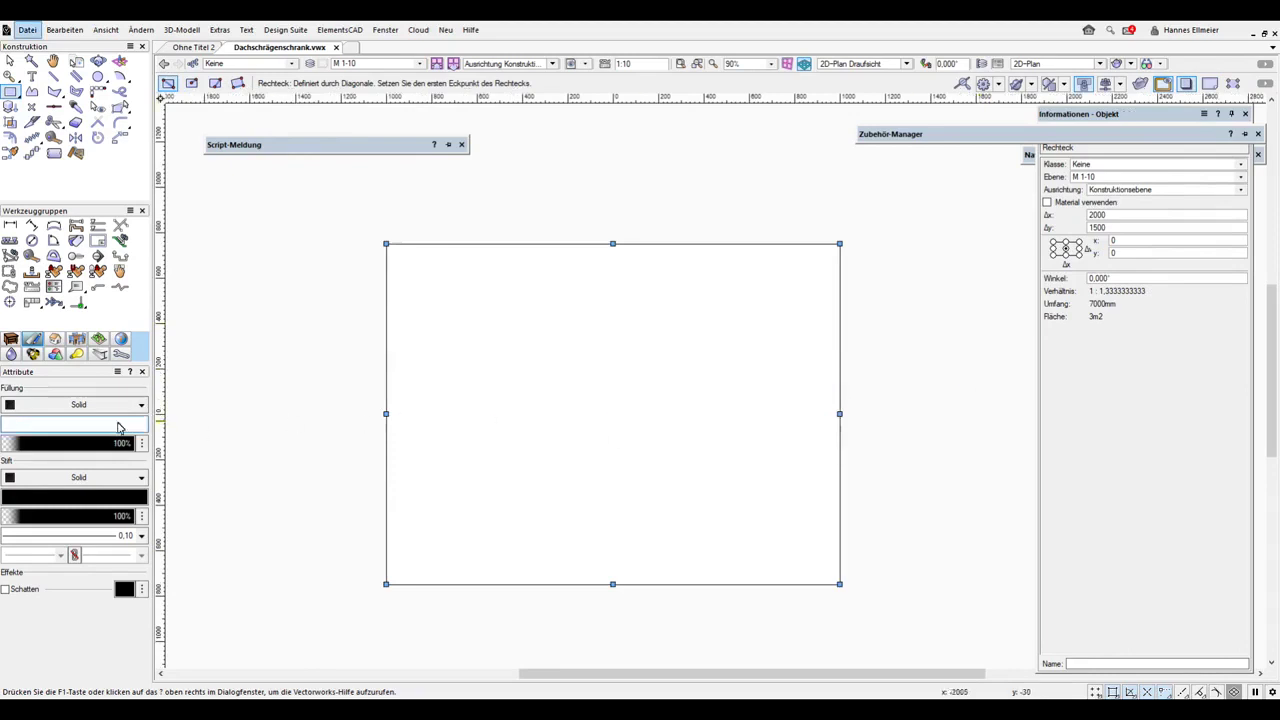
- Start the architectural Wall tool and set the total wall thickness to 150 mm
click(55, 340)
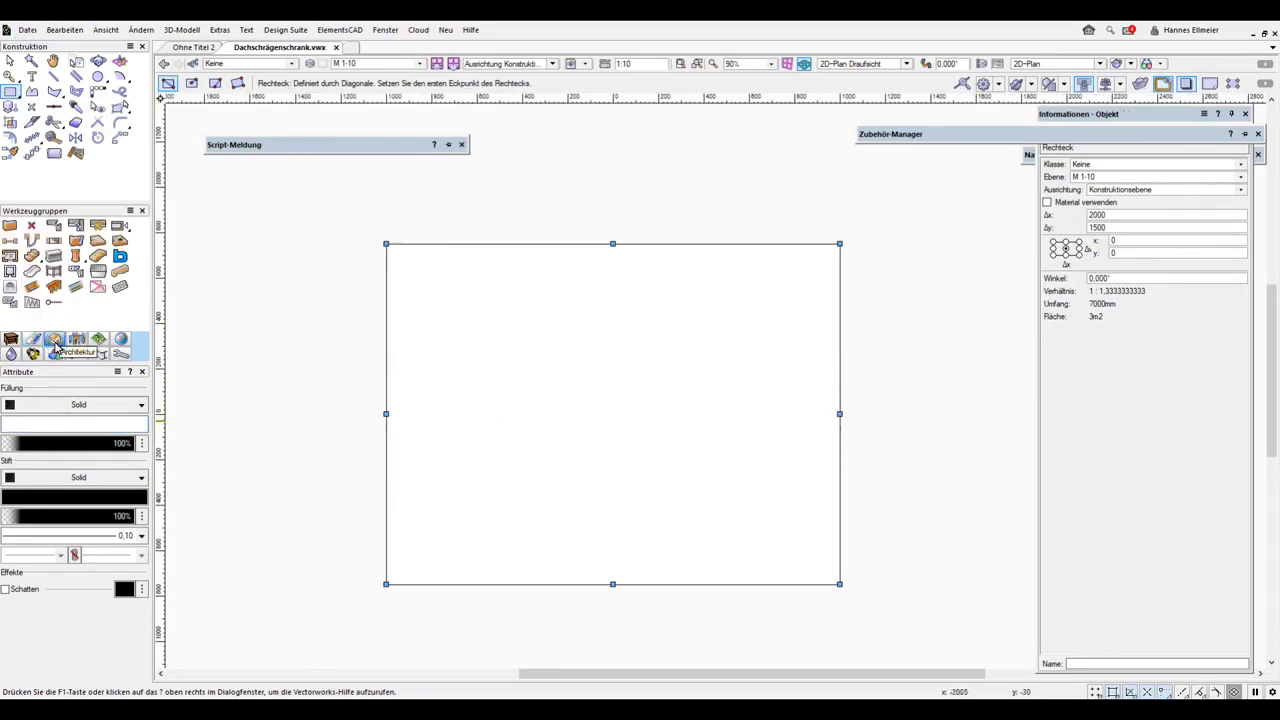
click(10, 225)
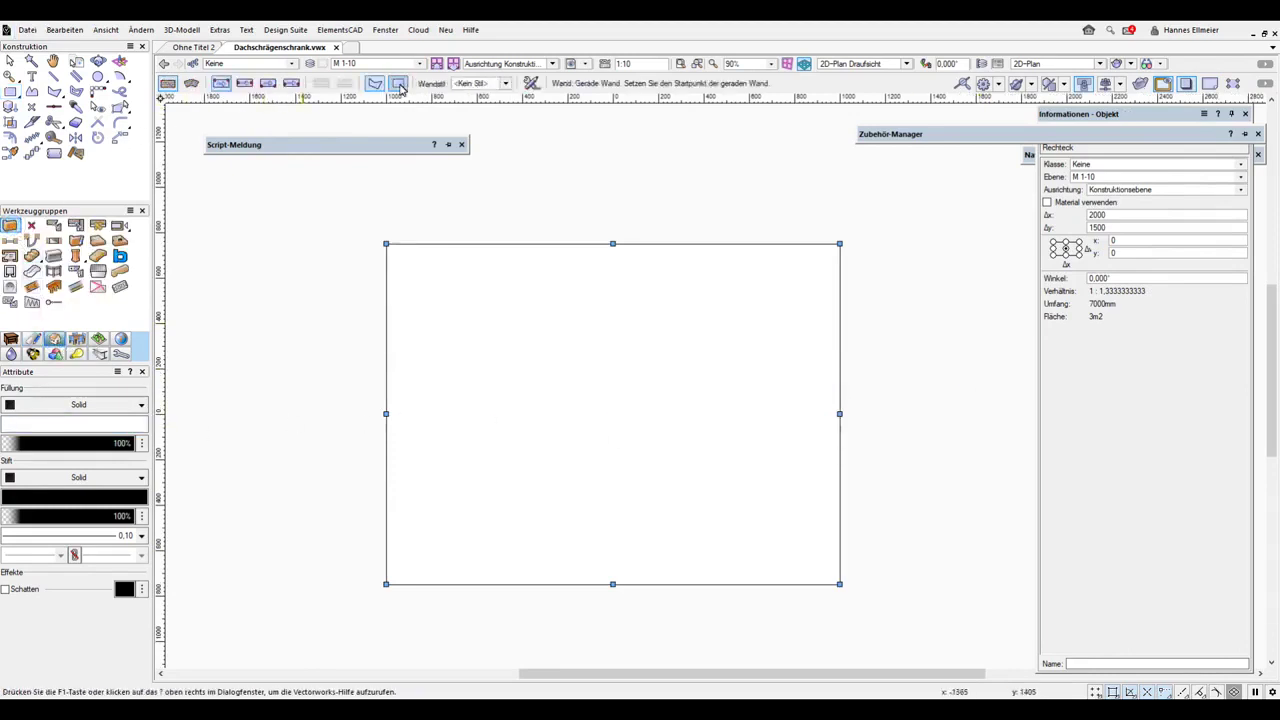
click(530, 83)
text(150)
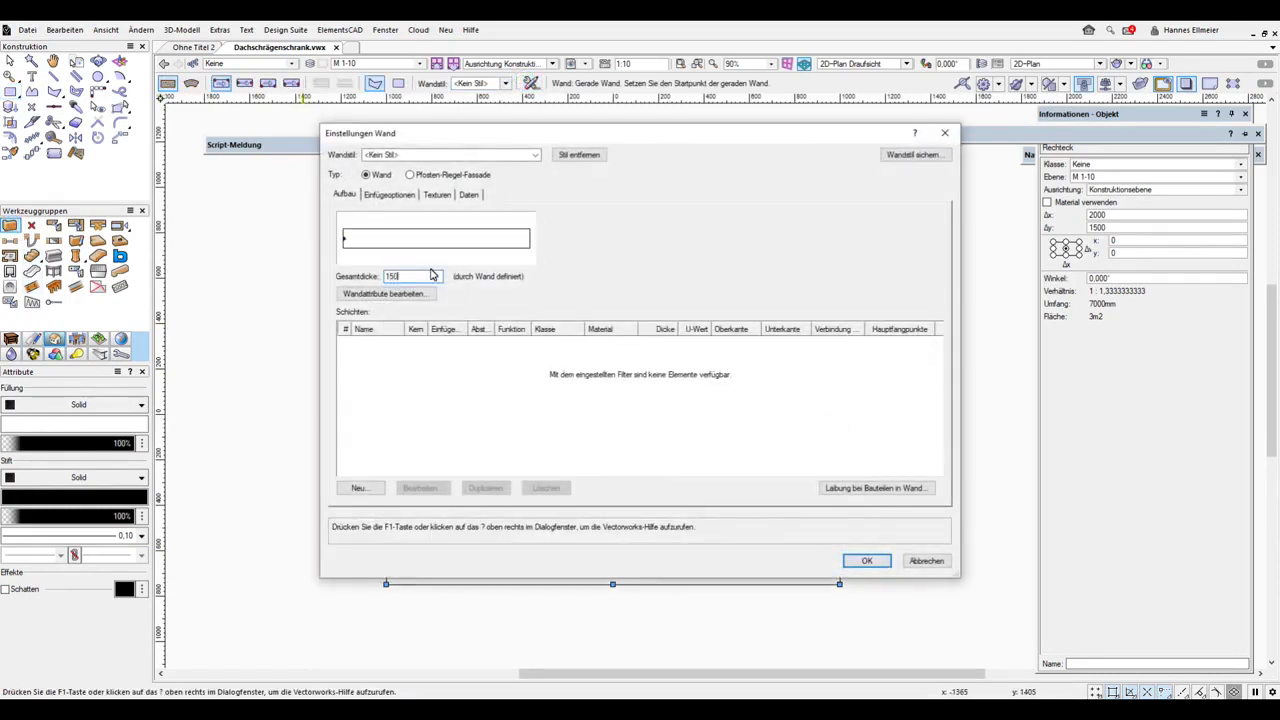
key(Return)
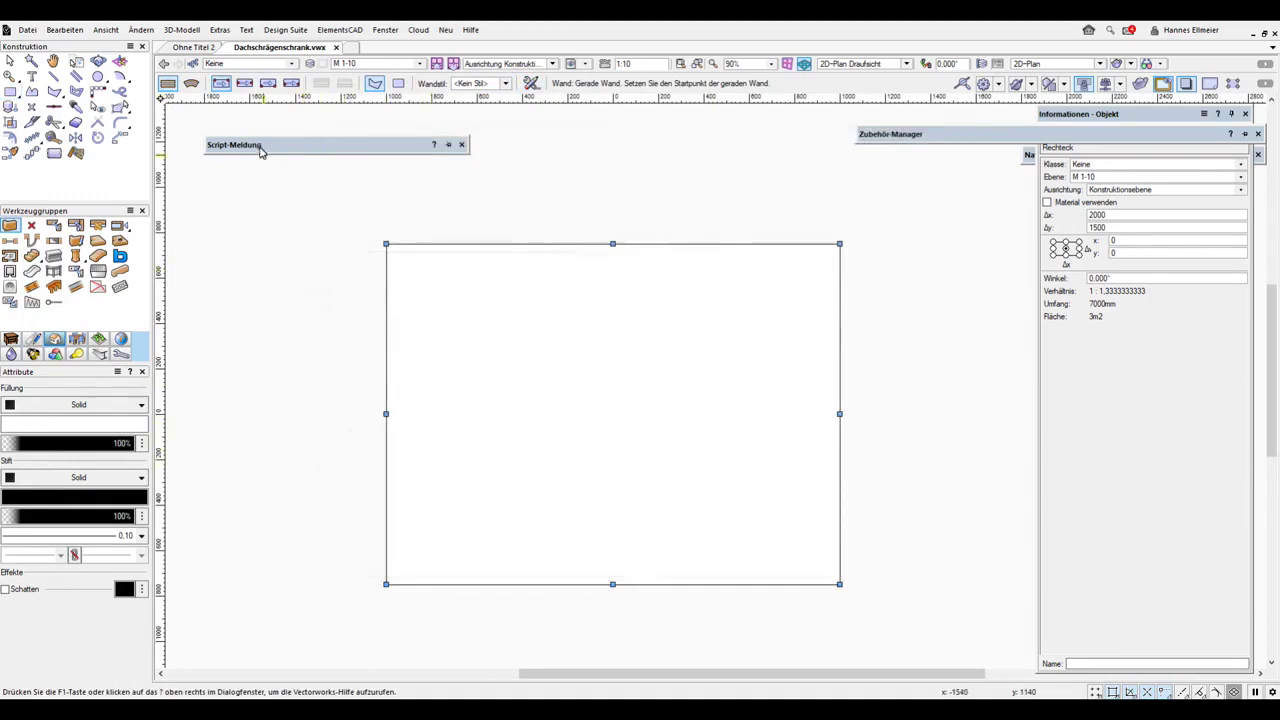
- Draw two connected walls along the outside of the rectangle's left and rear edges, aligned by their inner faces
click(267, 83)
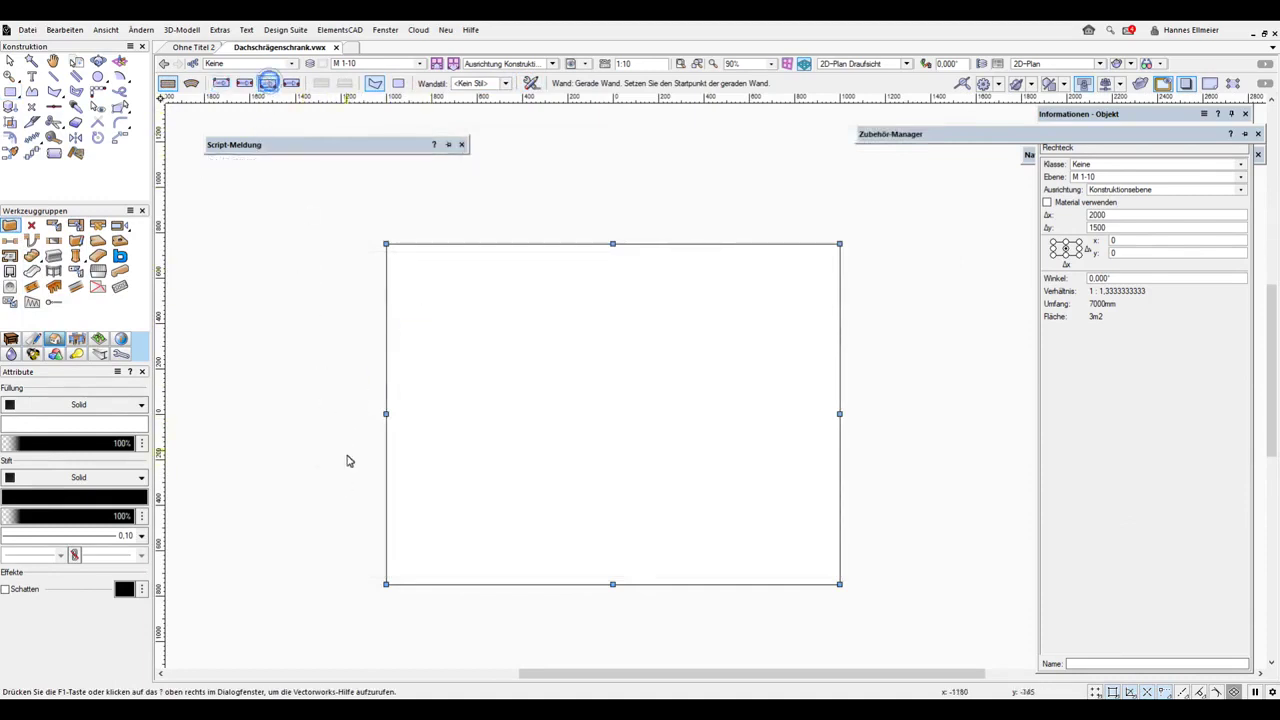
click(384, 582)
click(389, 242)
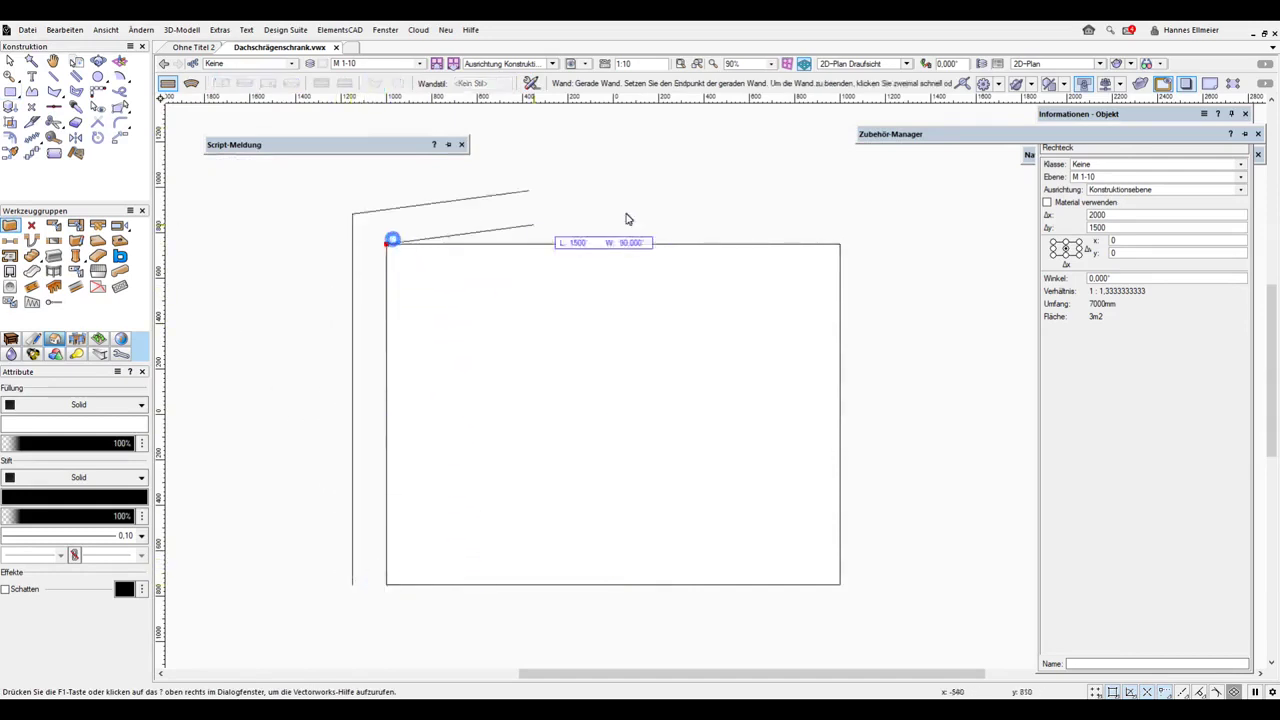
double_click(840, 243)
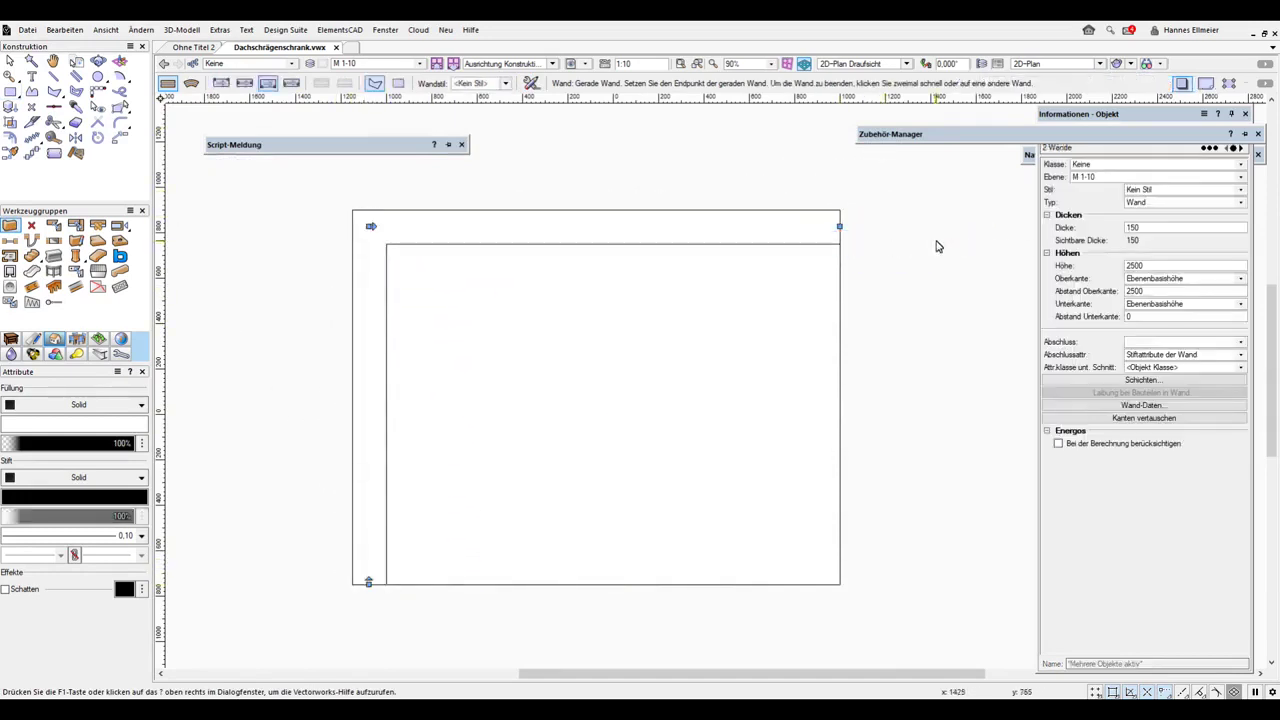
- Switch to the front view and set the height of the left side wall to 1000 mm
click(906, 63)
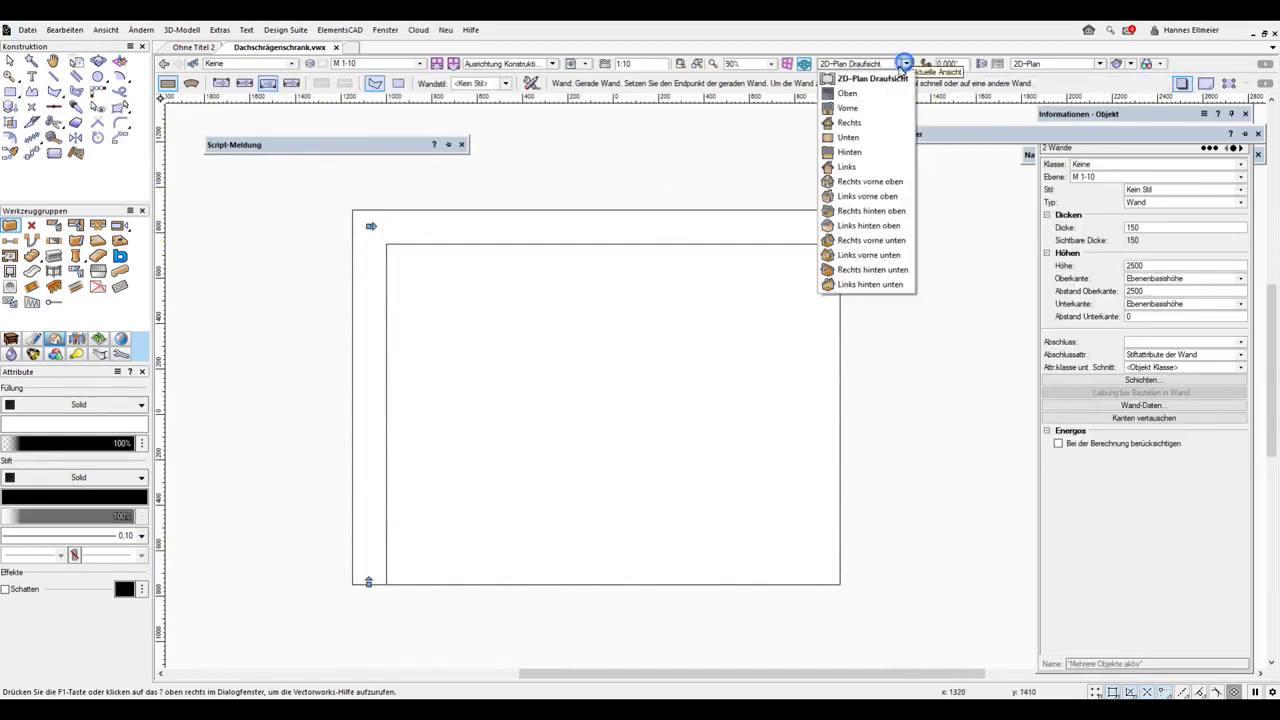
click(860, 104)
scroll(697, 342, down, 3)
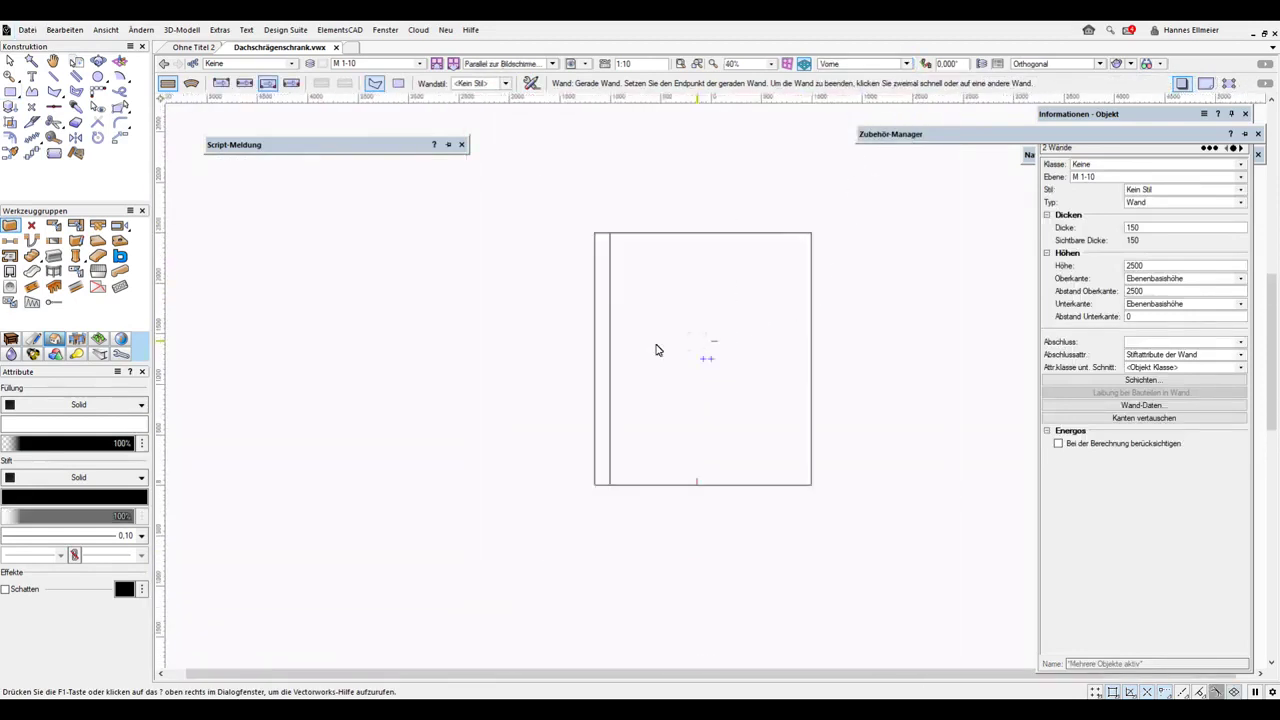
click(9, 61)
click(500, 240)
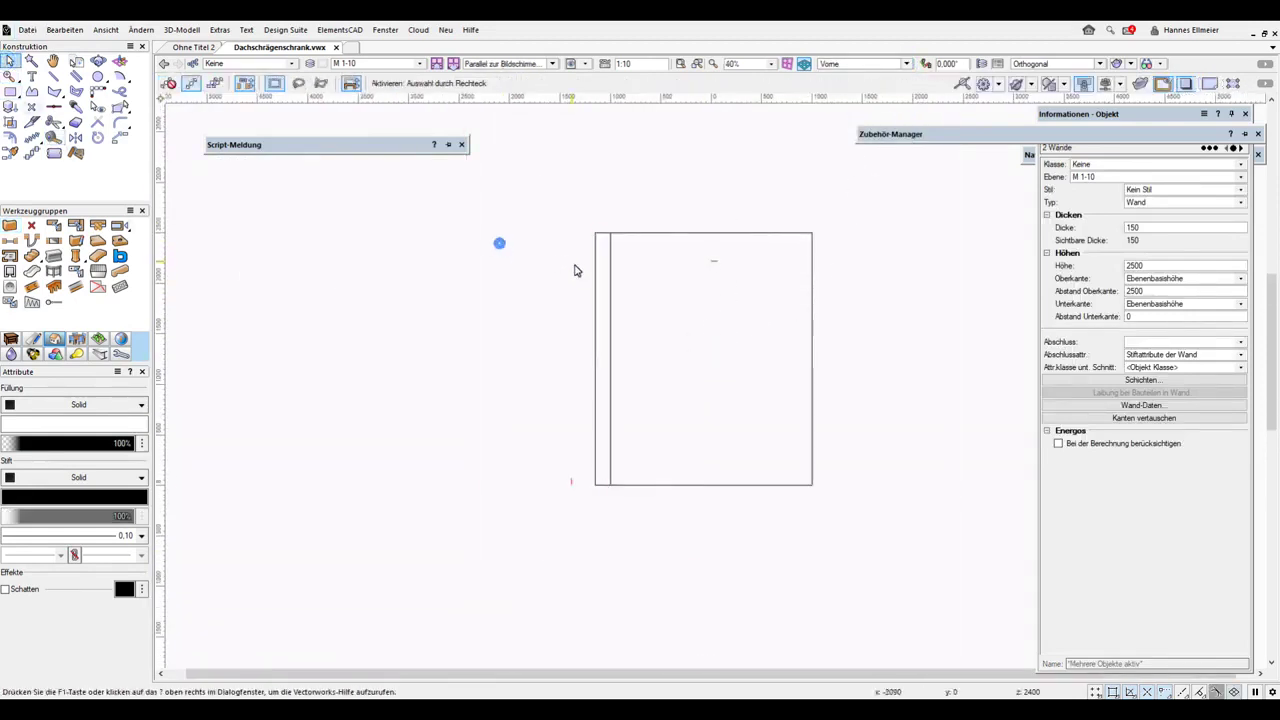
drag(568, 214, 650, 534)
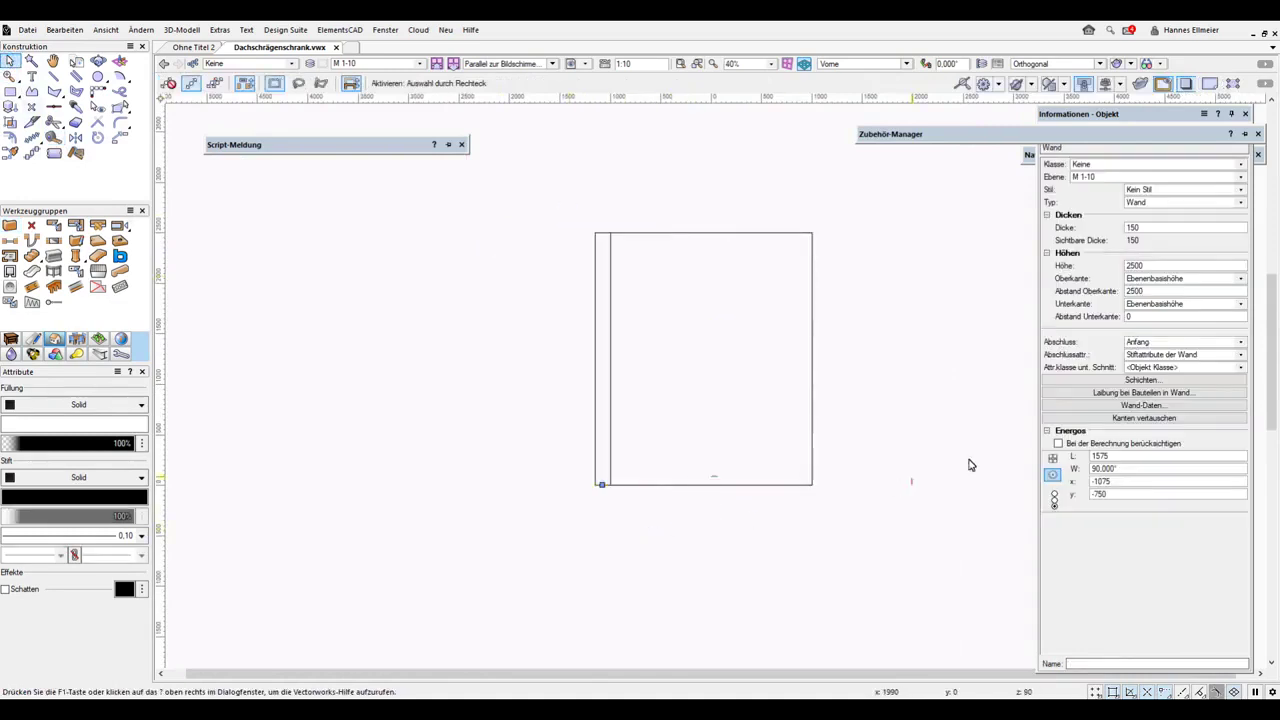
double_click(1150, 266)
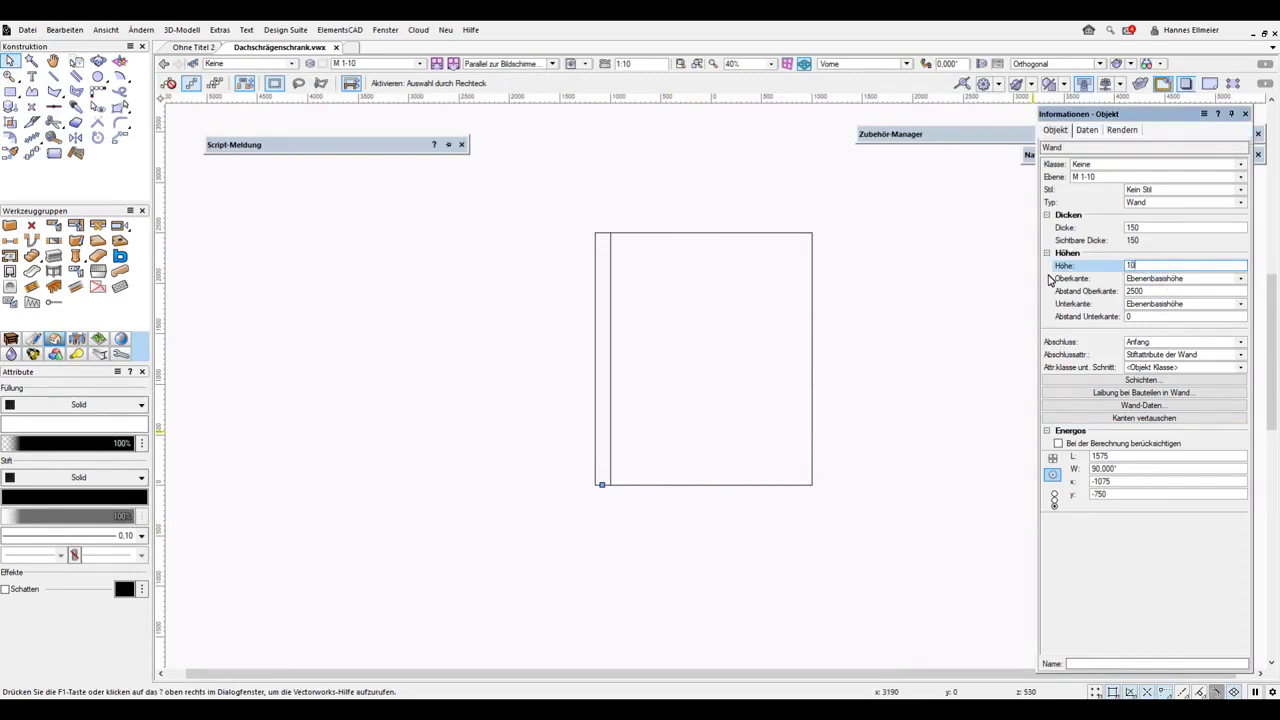
key(Return)
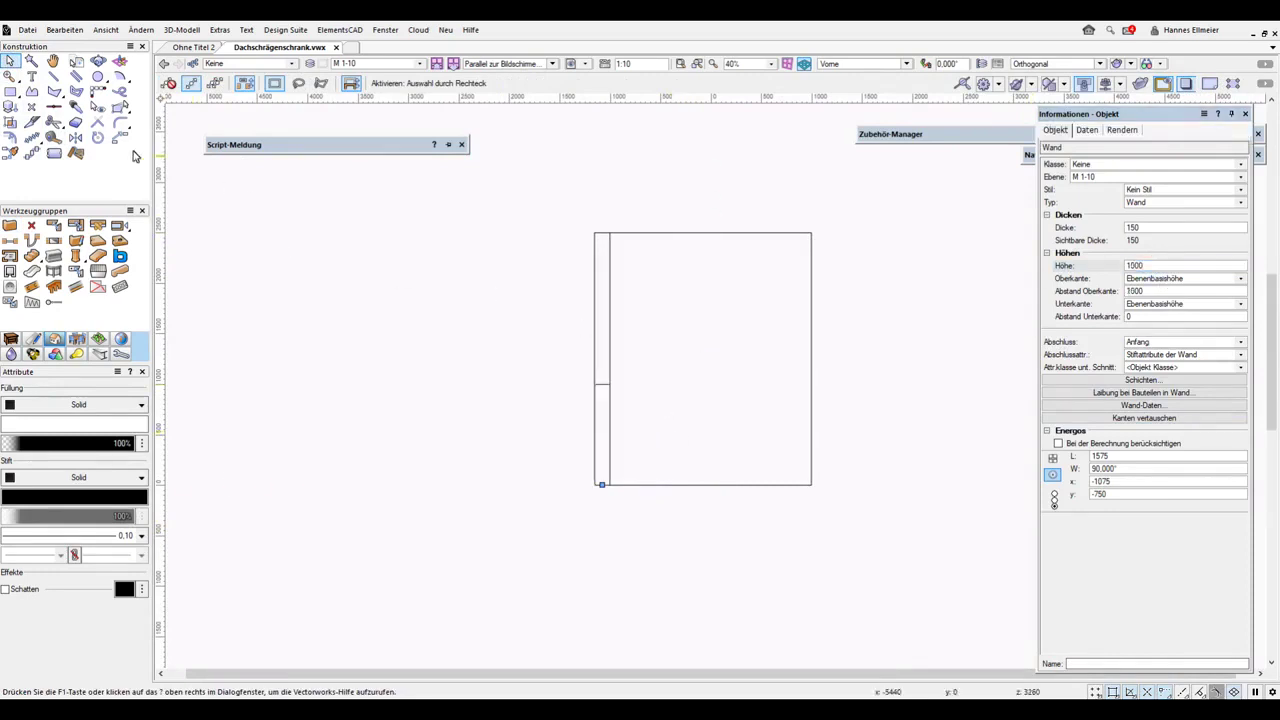
- Draw a rising roof-slope line about 2670 mm long from the side wall's inner top corner and set its angle to 23°
click(54, 77)
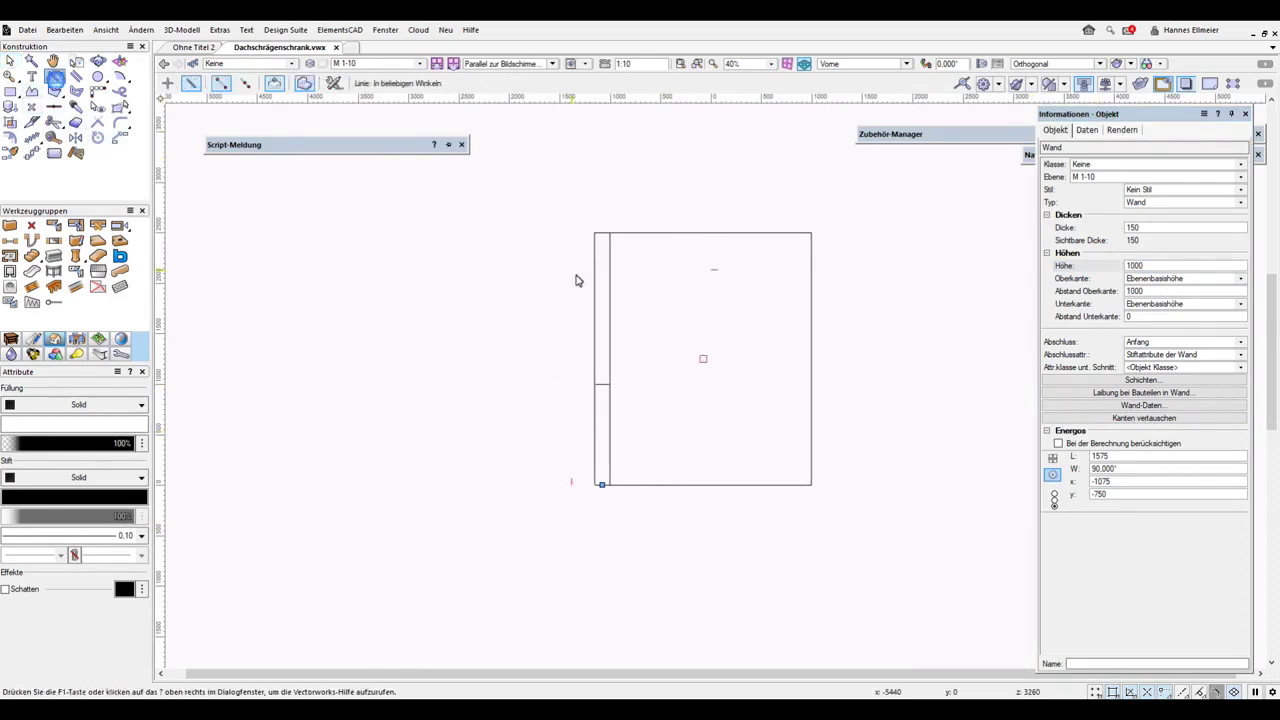
click(612, 382)
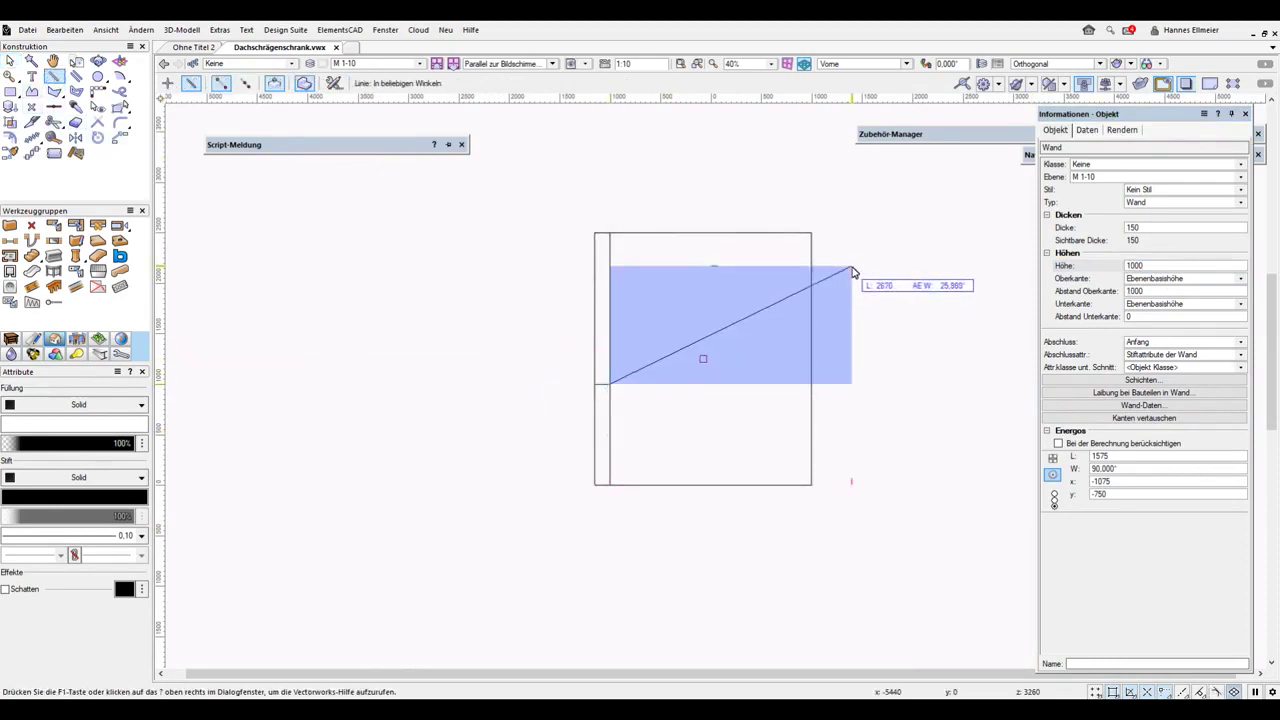
click(852, 268)
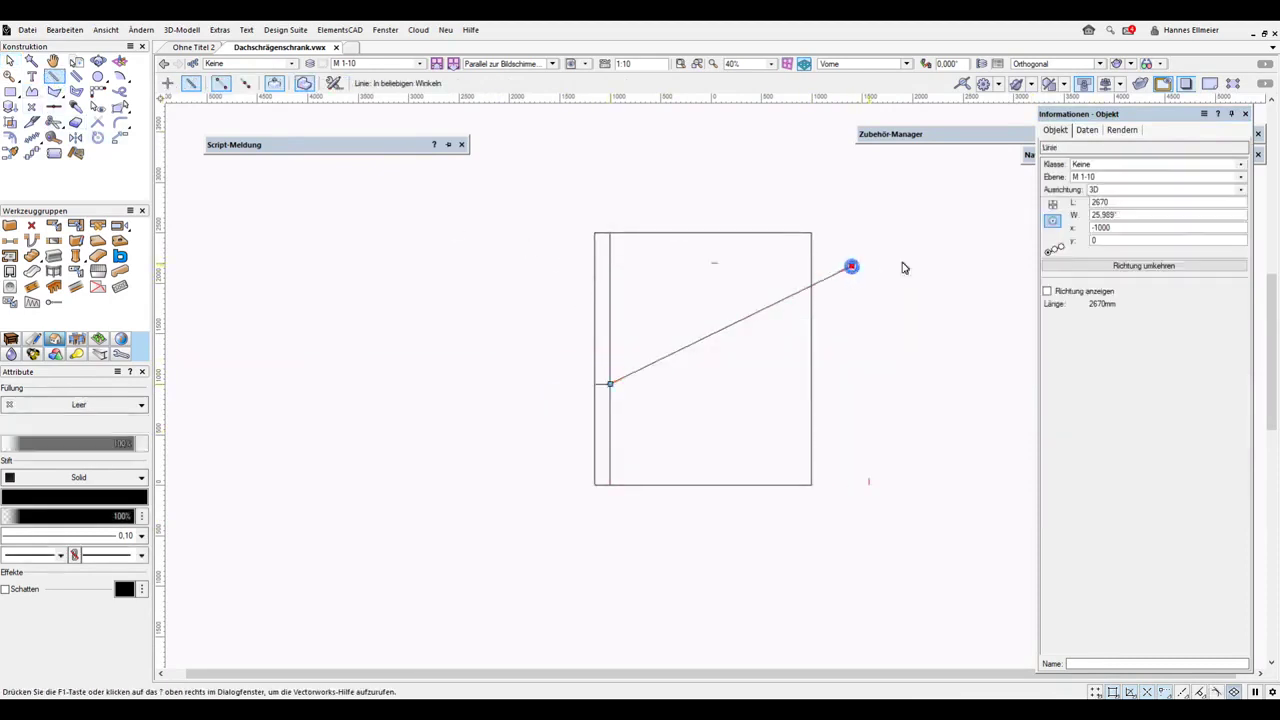
click(1127, 218)
key(Return)
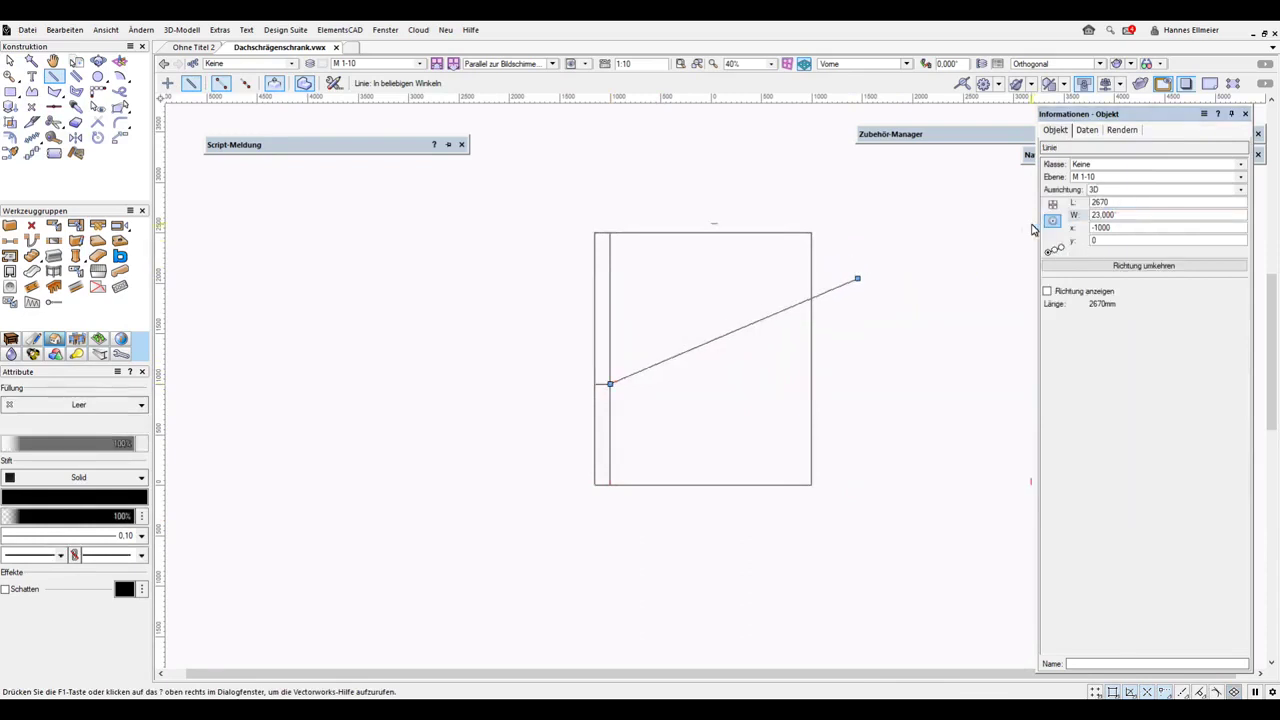
- Select the rear wall and open it for editing its 3D wall points
click(9, 61)
click(727, 235)
click(727, 236)
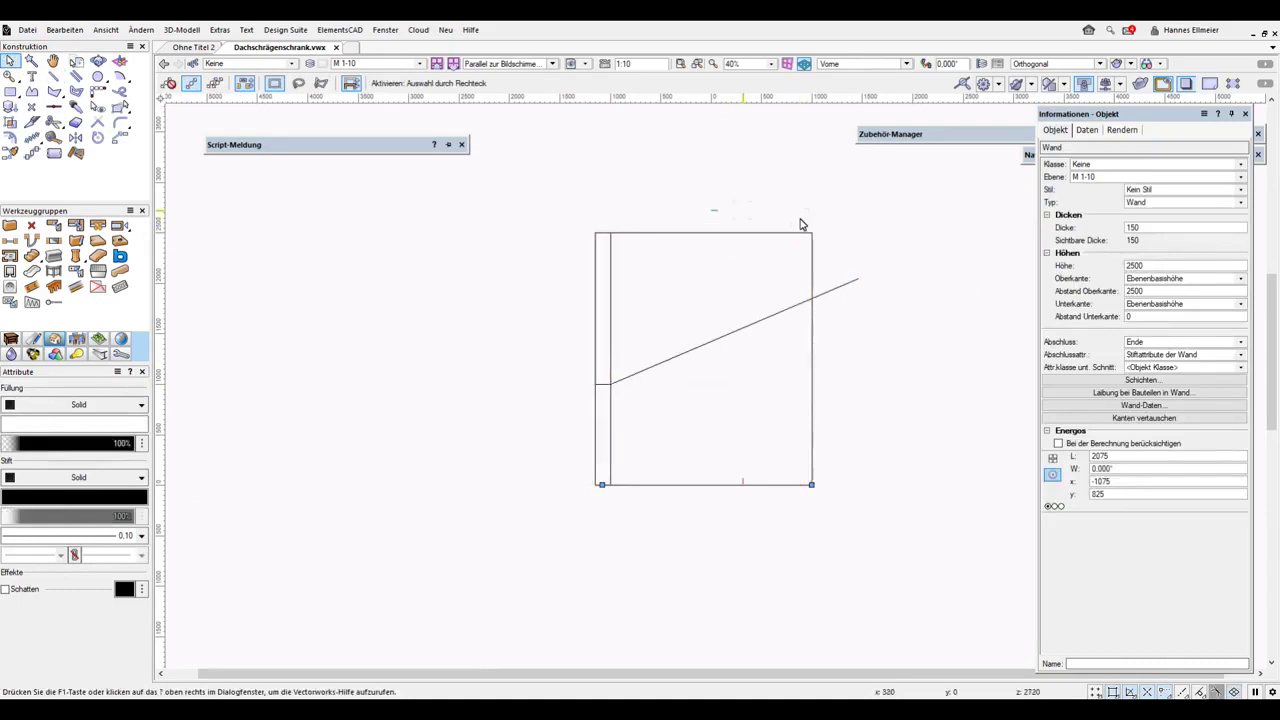
key(alt)
double_click(757, 236)
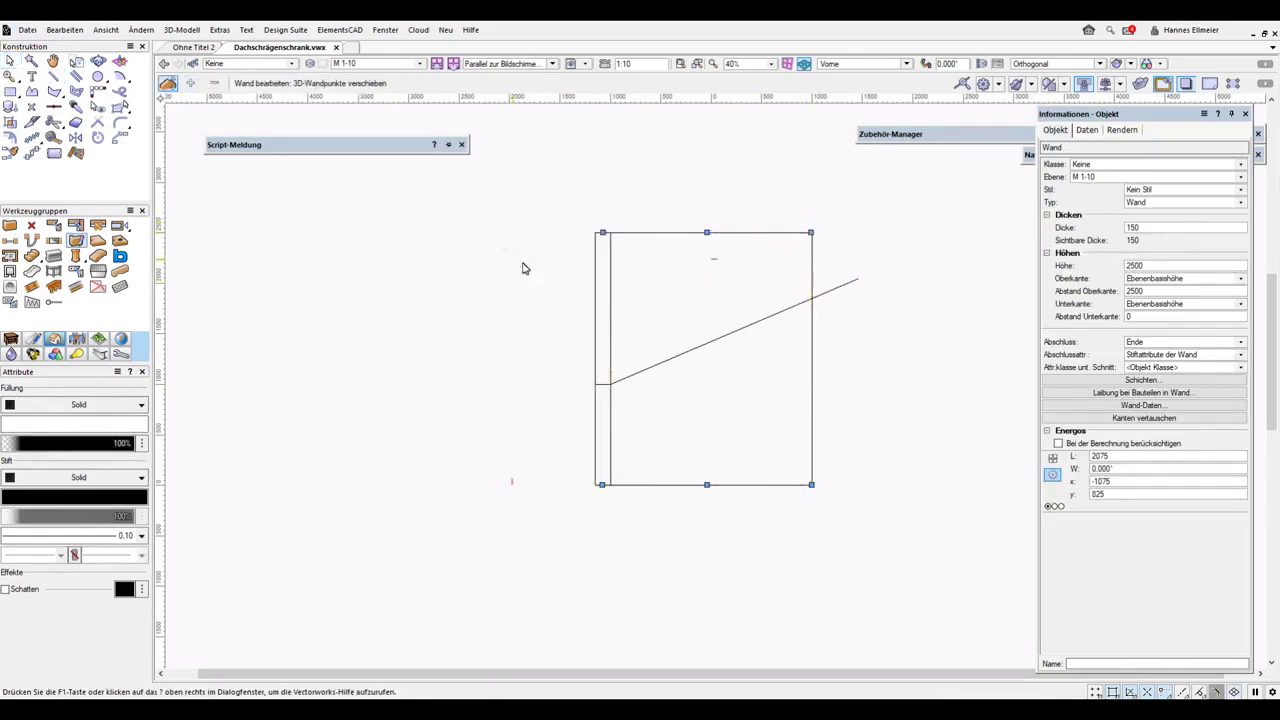
drag(811, 233, 809, 298)
scroll(815, 303, up, 3)
scroll(809, 298, up, 3)
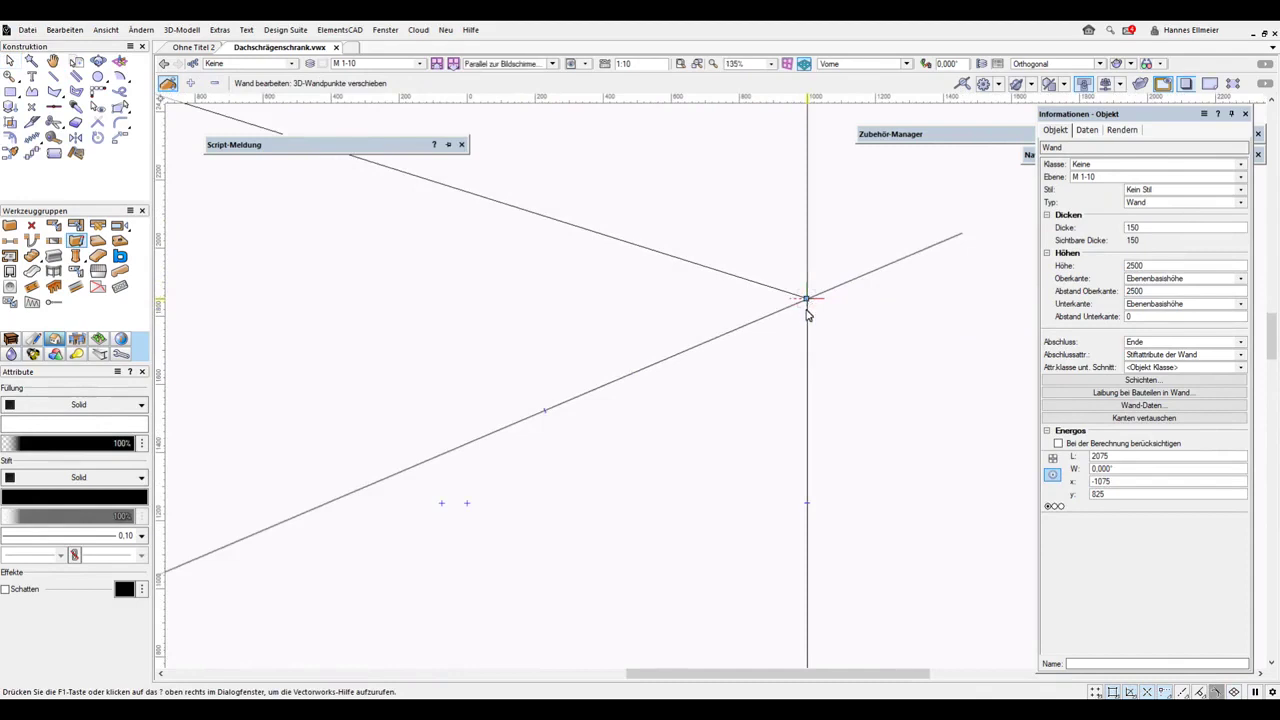
scroll(807, 314, up, 2)
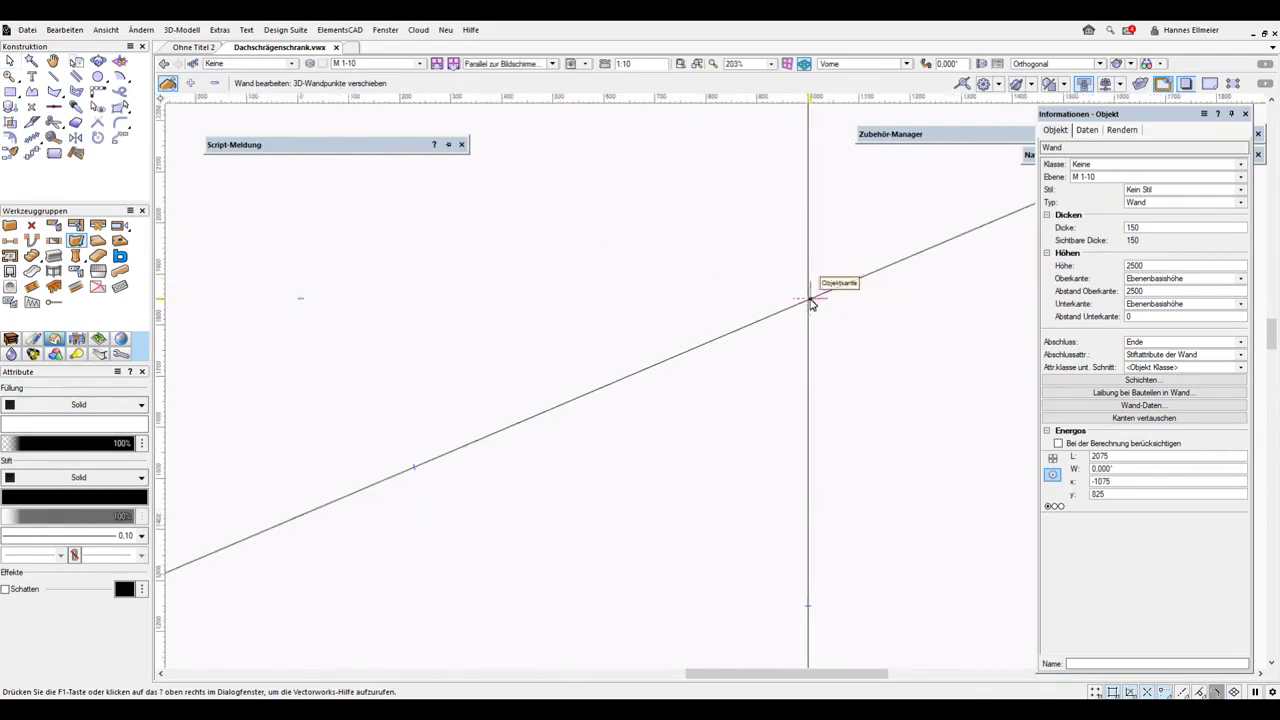
scroll(812, 288, down, 5)
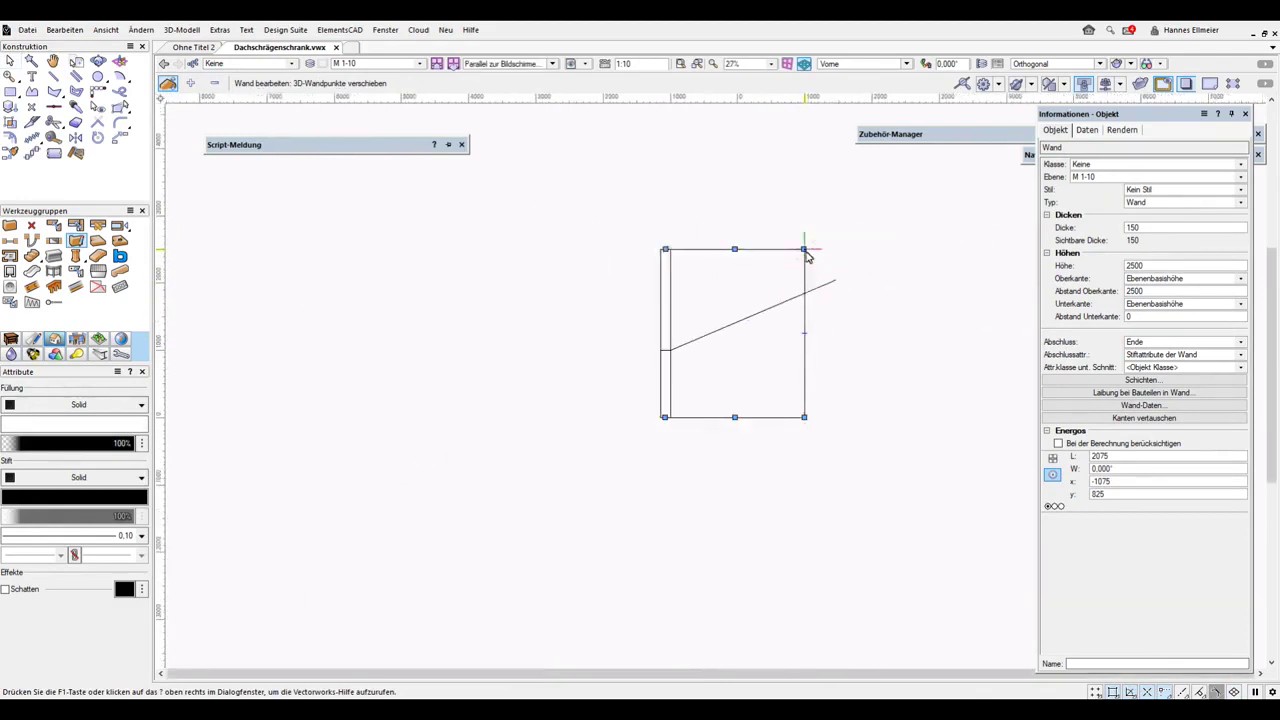
- Lower the rear wall's upper point at its free end onto the roof-slope line
scroll(806, 252, up, 5)
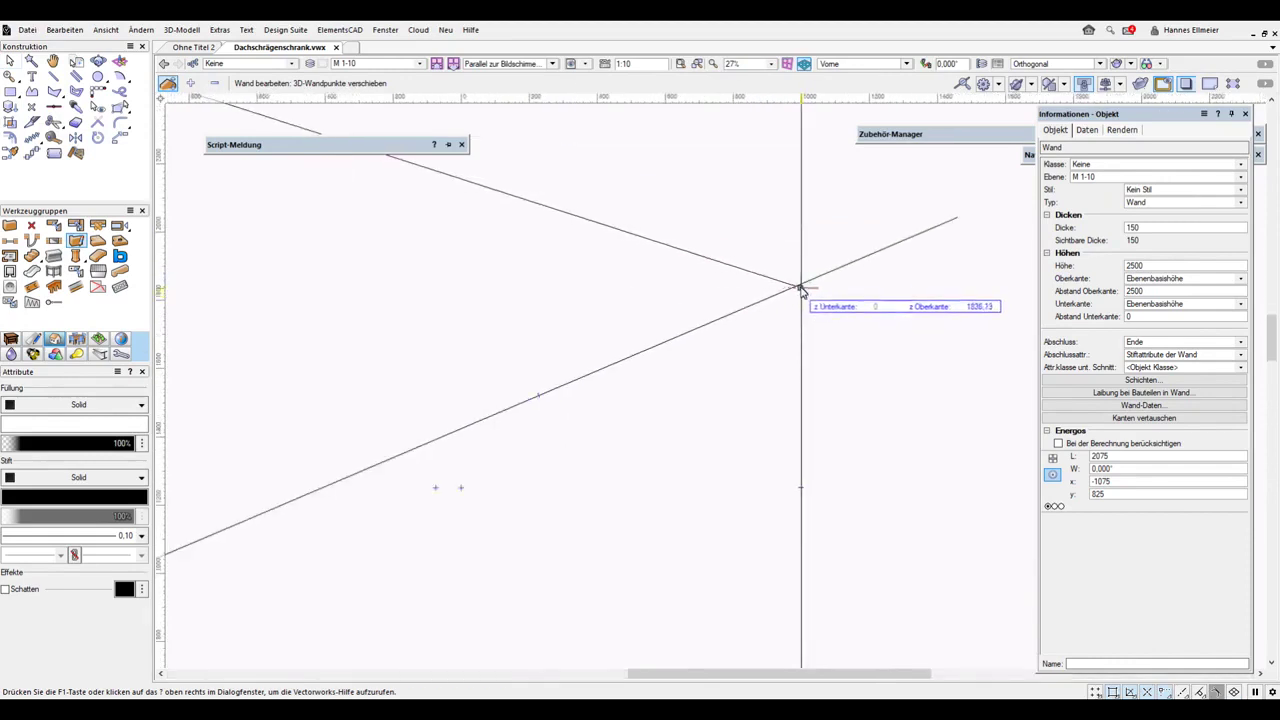
drag(800, 289, 809, 251)
scroll(828, 245, up, 3)
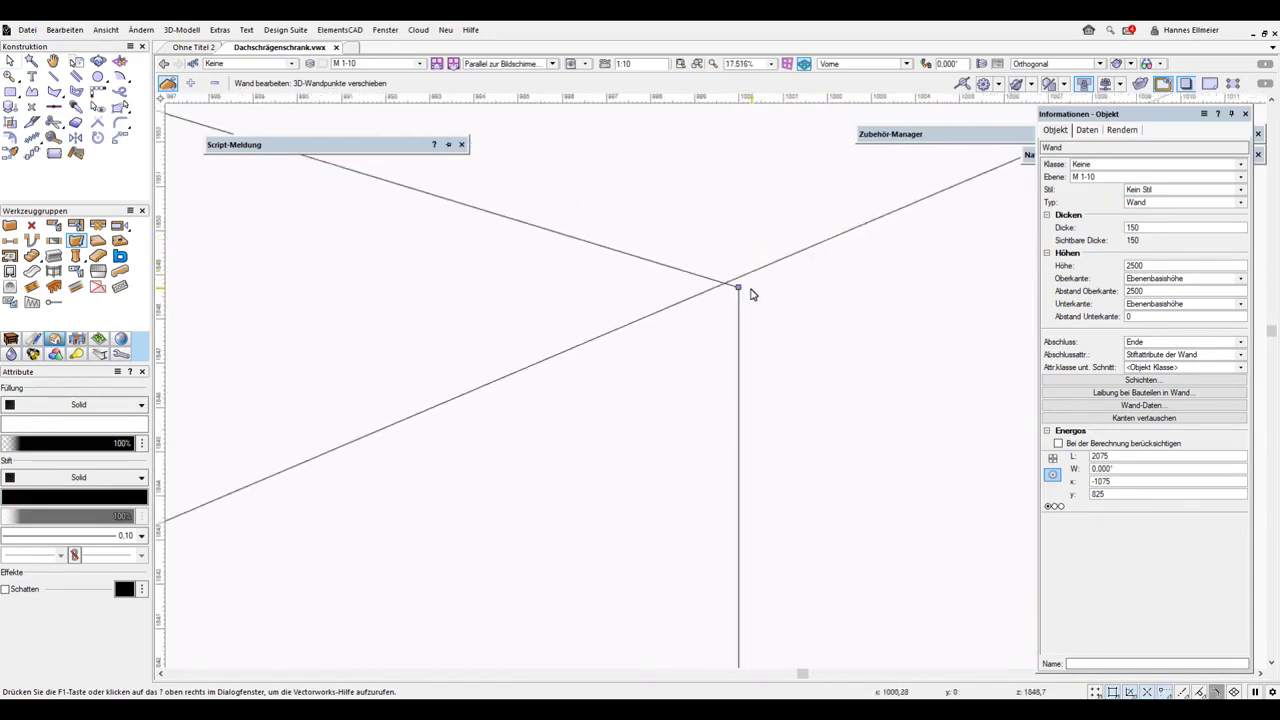
scroll(752, 292, up, 5)
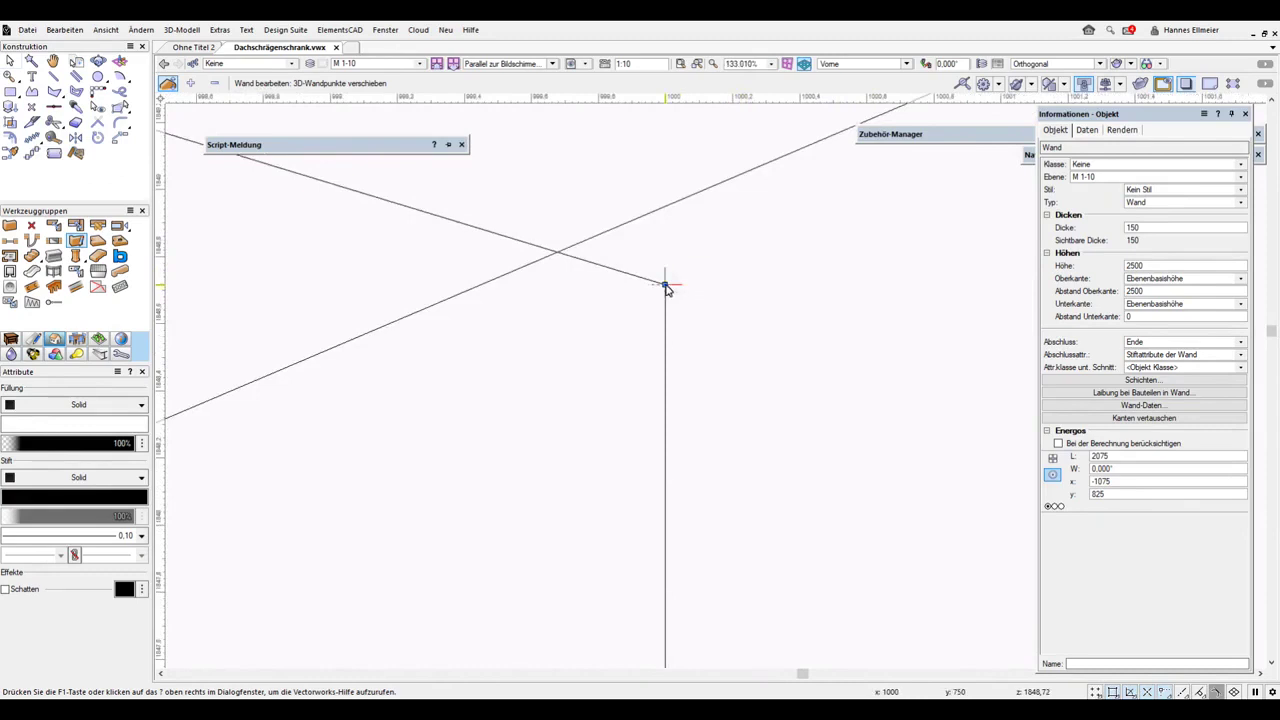
drag(665, 287, 666, 209)
scroll(684, 172, up, 2)
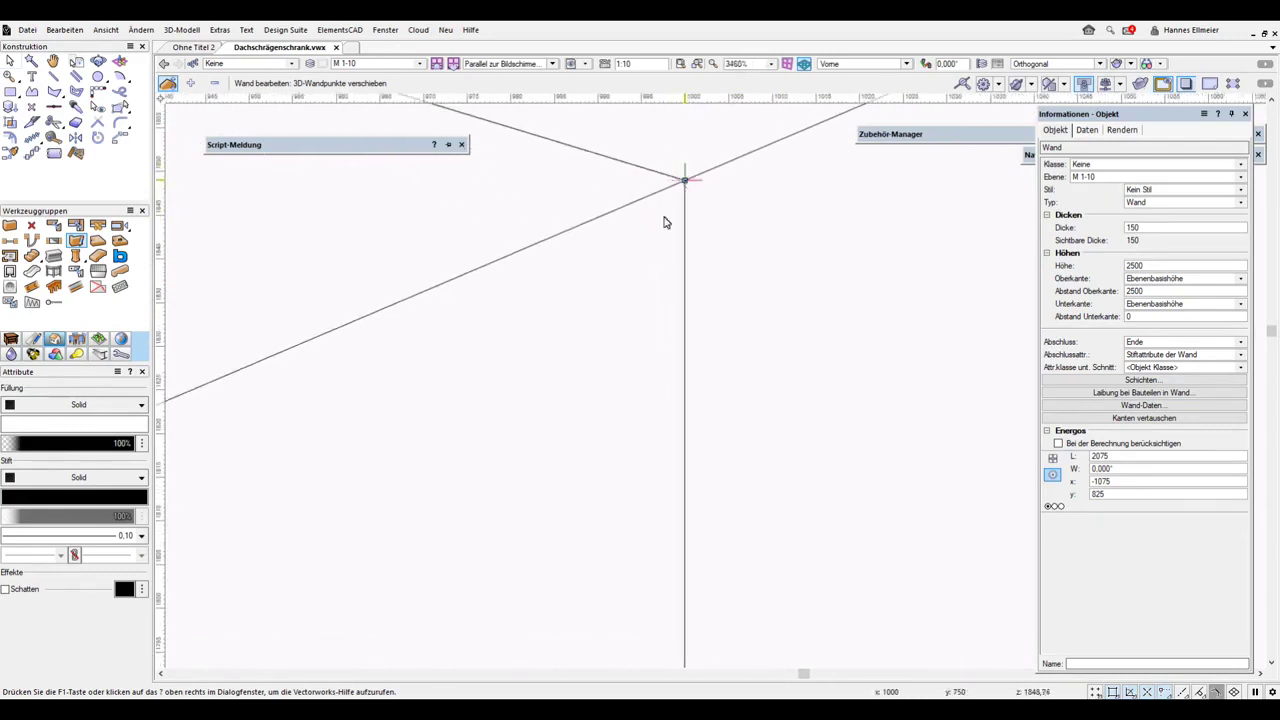
scroll(640, 240, down, 10)
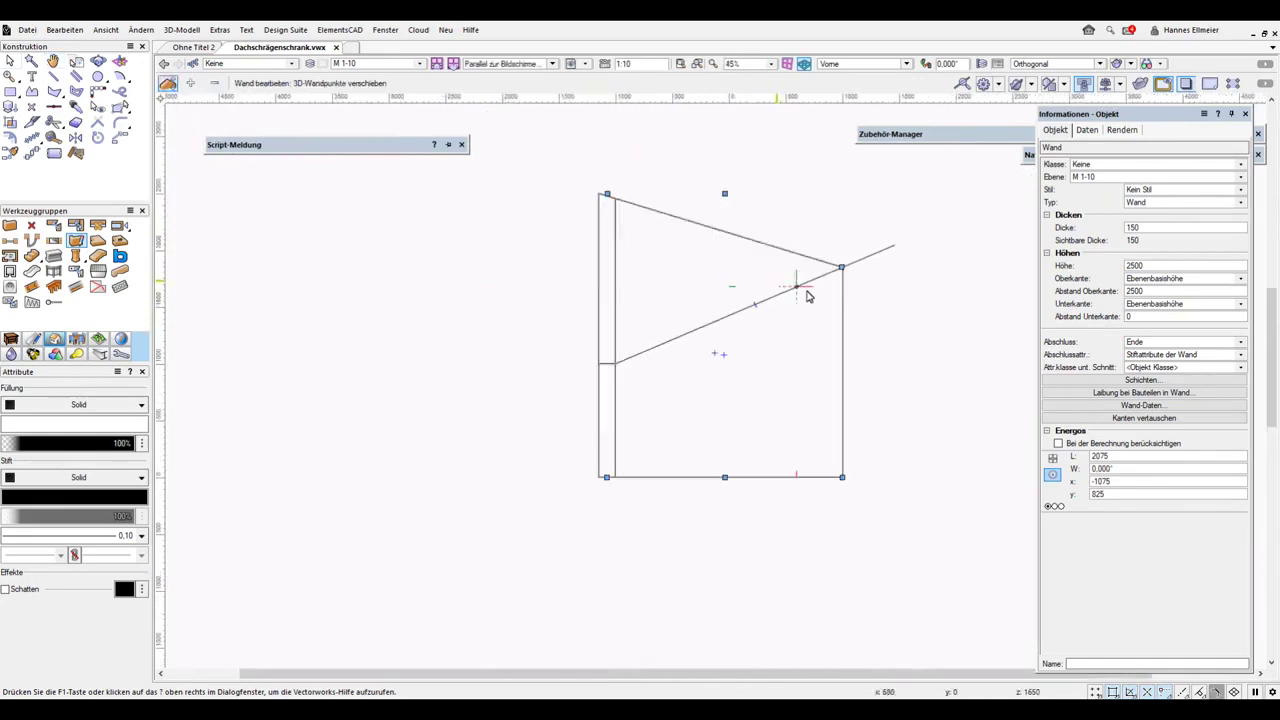
scroll(808, 296, down, 3)
scroll(786, 277, up, 3)
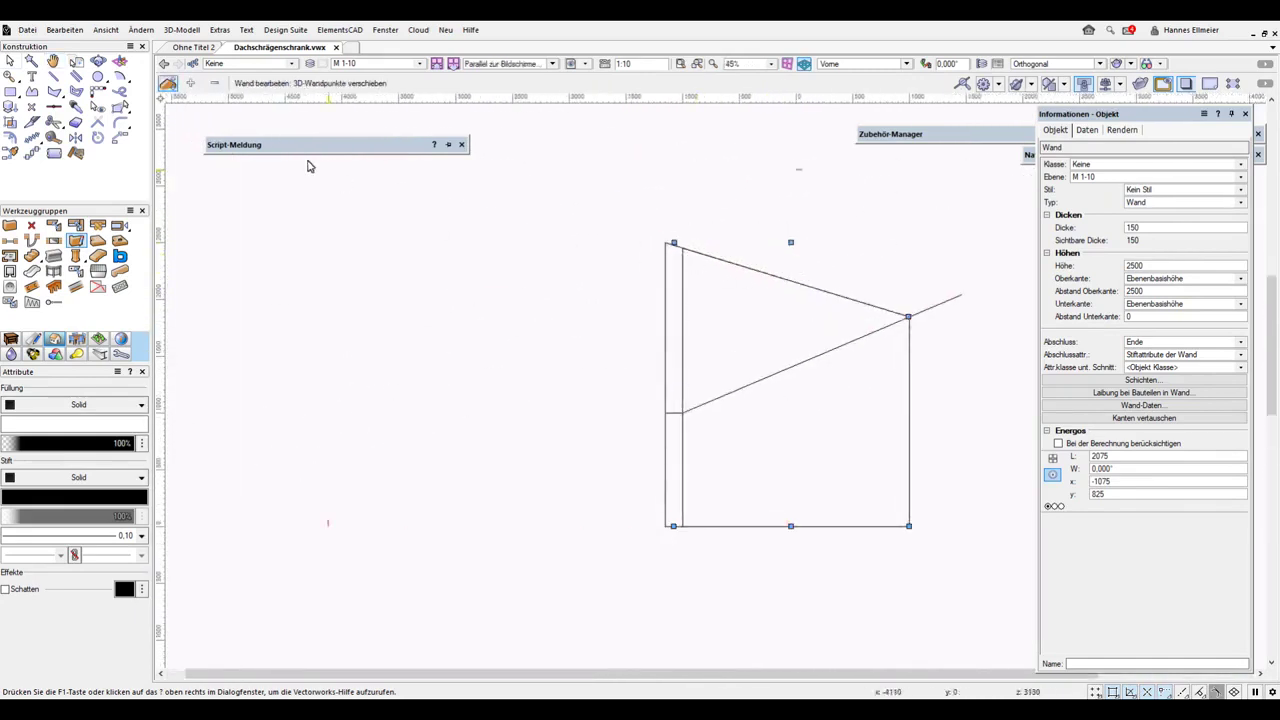
- Lower the rear wall's upper point at the side-wall end to the top edge of the side wall
click(190, 83)
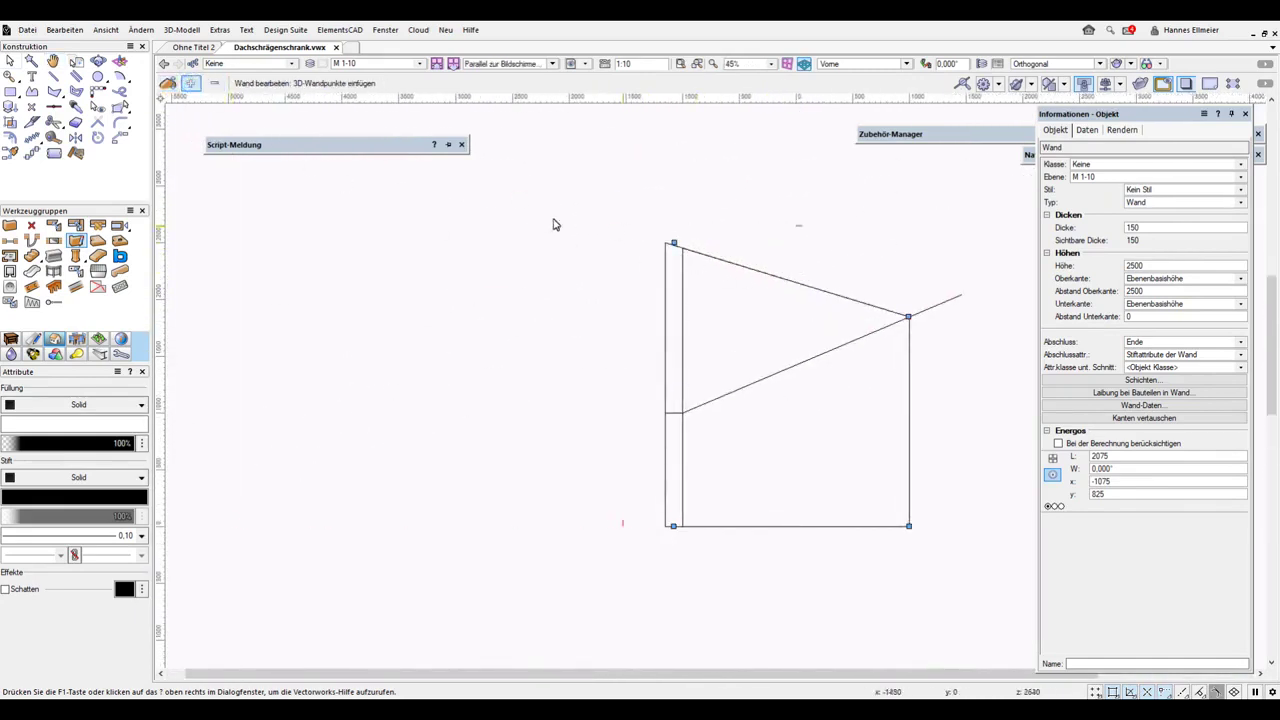
click(168, 83)
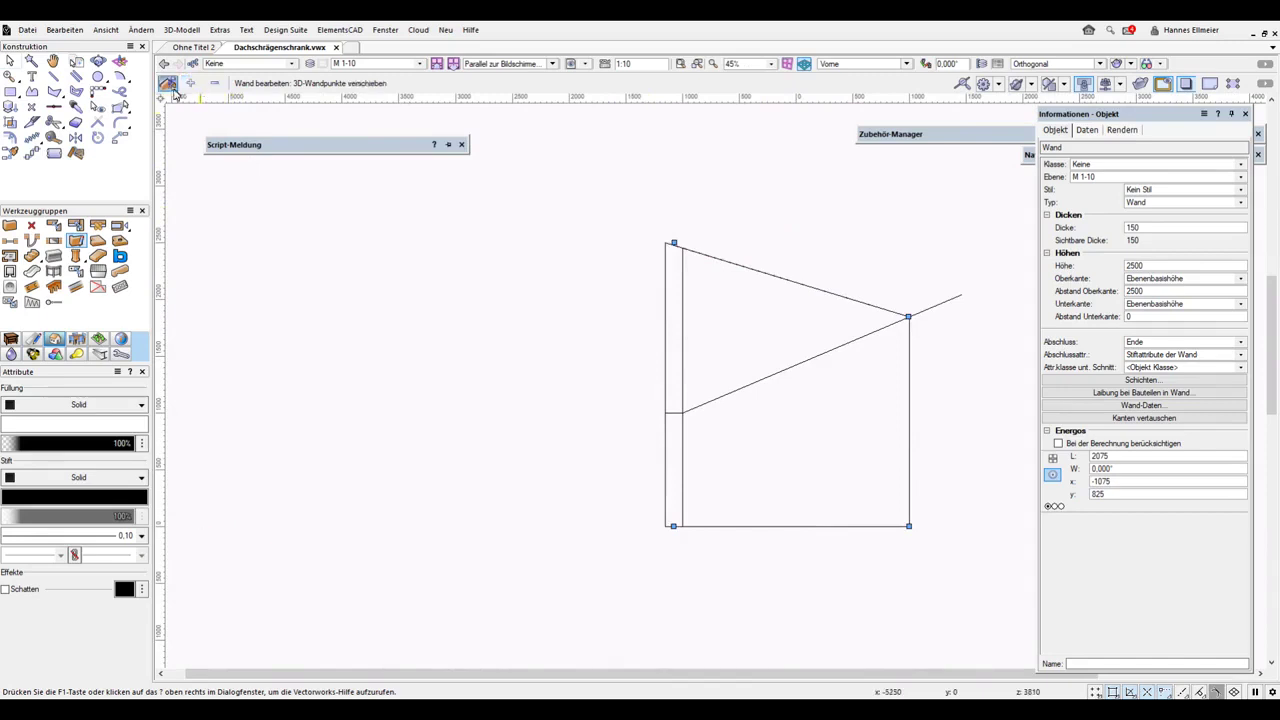
click(674, 245)
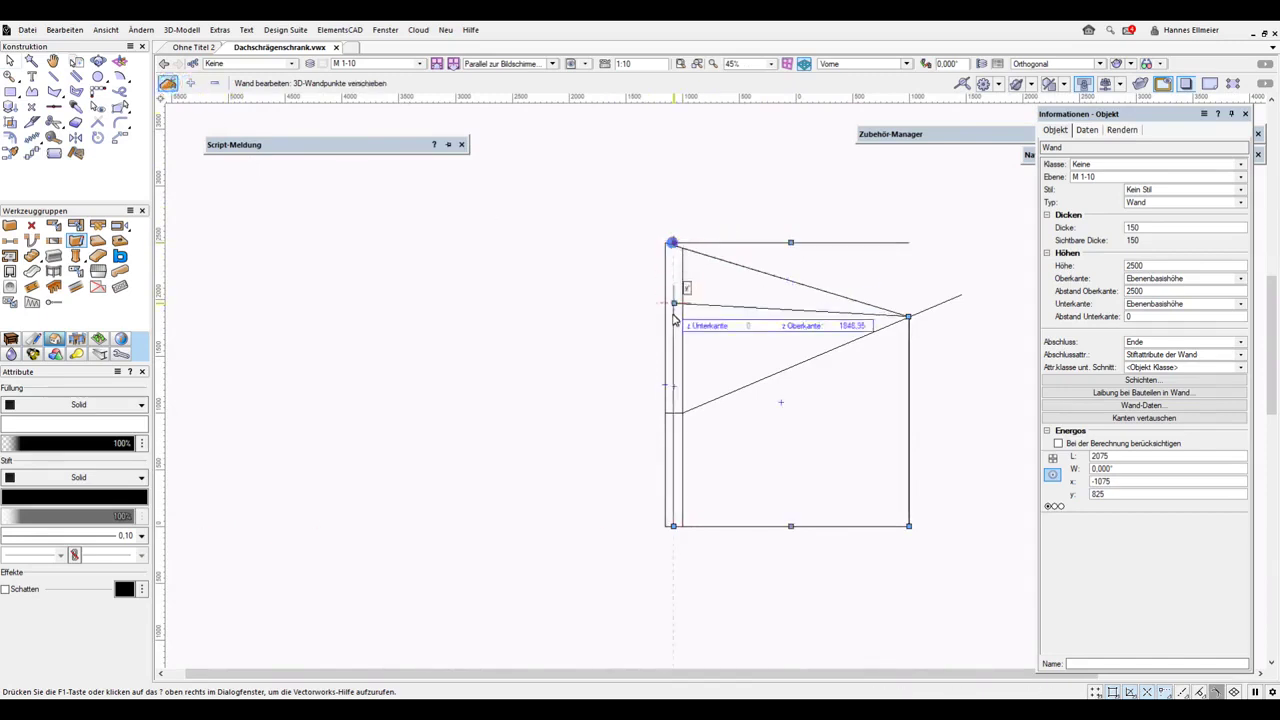
click(674, 413)
scroll(691, 441, up, 5)
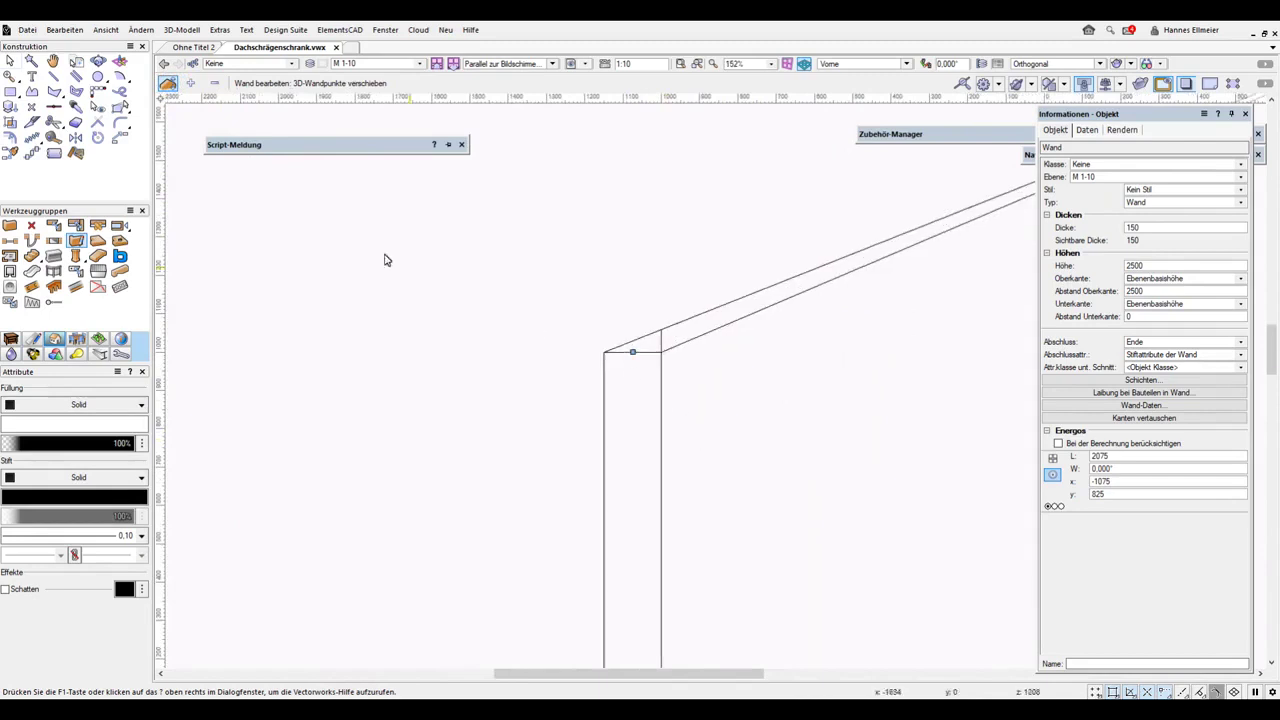
- Insert a 3D wall point in the rear wall's top edge at the side wall's inner corner, where the slope line begins
click(190, 83)
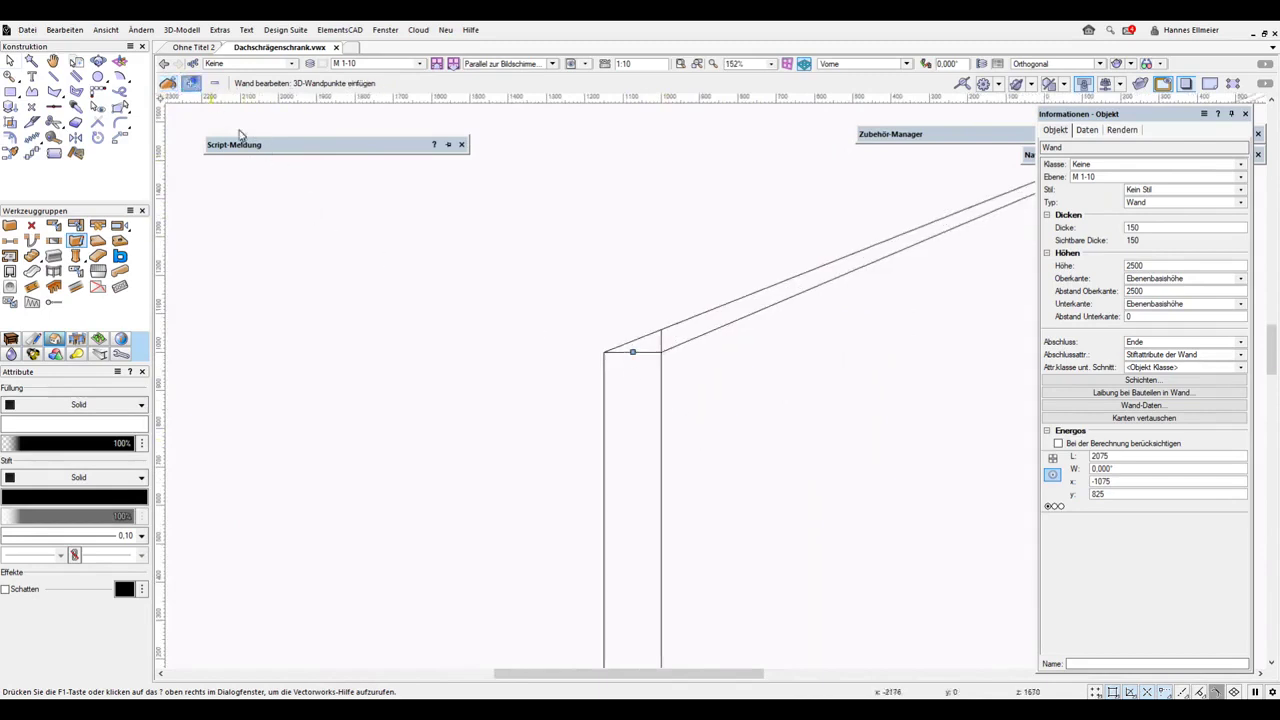
click(633, 355)
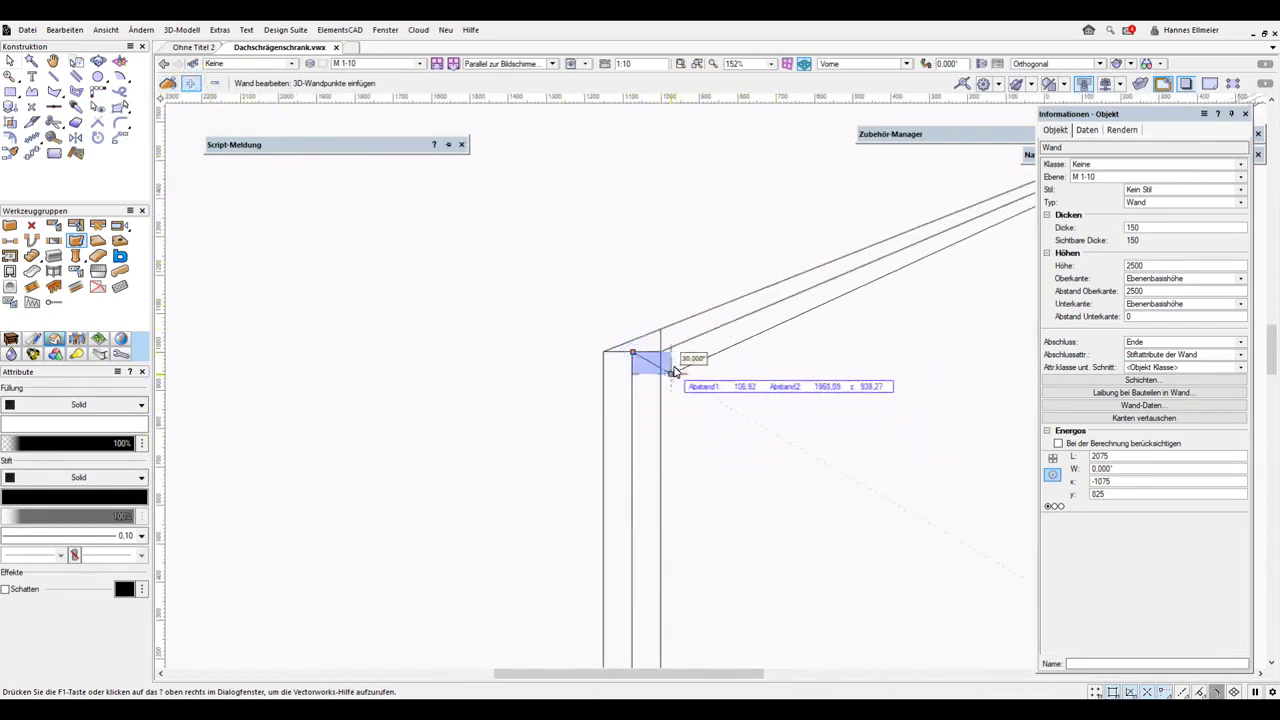
click(661, 352)
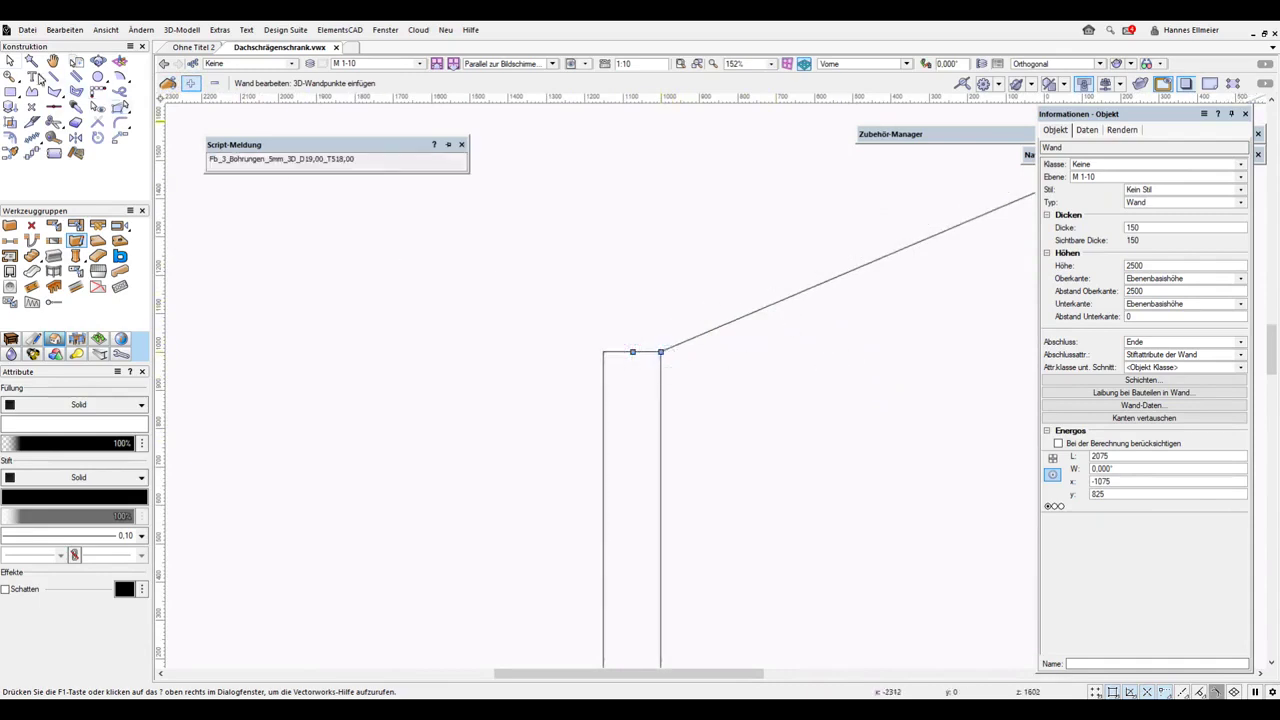
click(10, 61)
- Delete the roof-slope line to check the walls in isometric view, and undo the deletion in the front view
scroll(423, 269, down, 5)
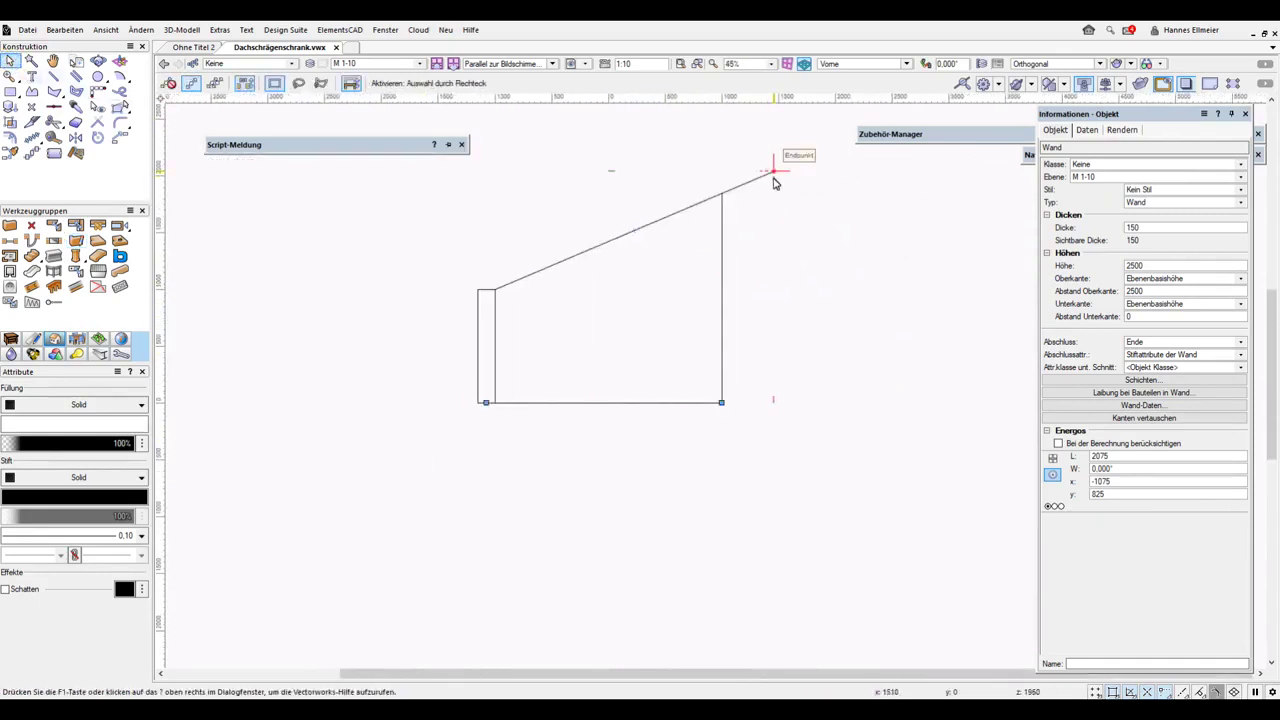
click(762, 176)
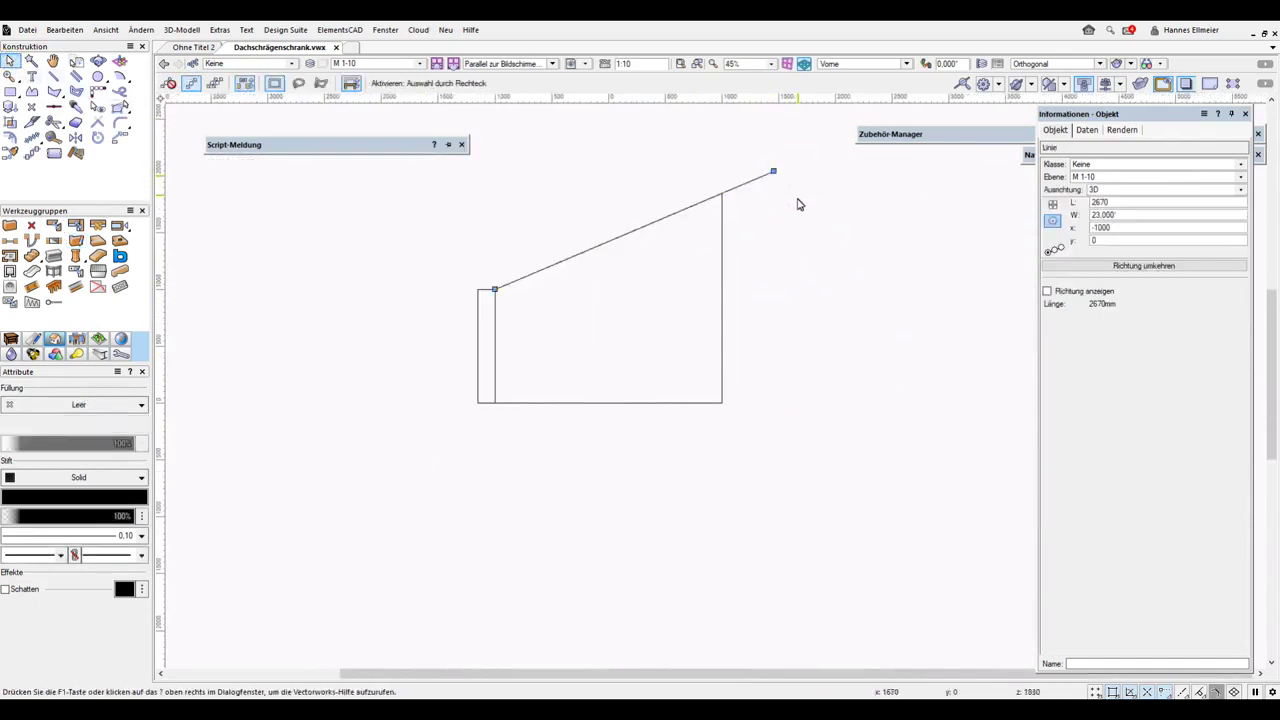
key(Delete)
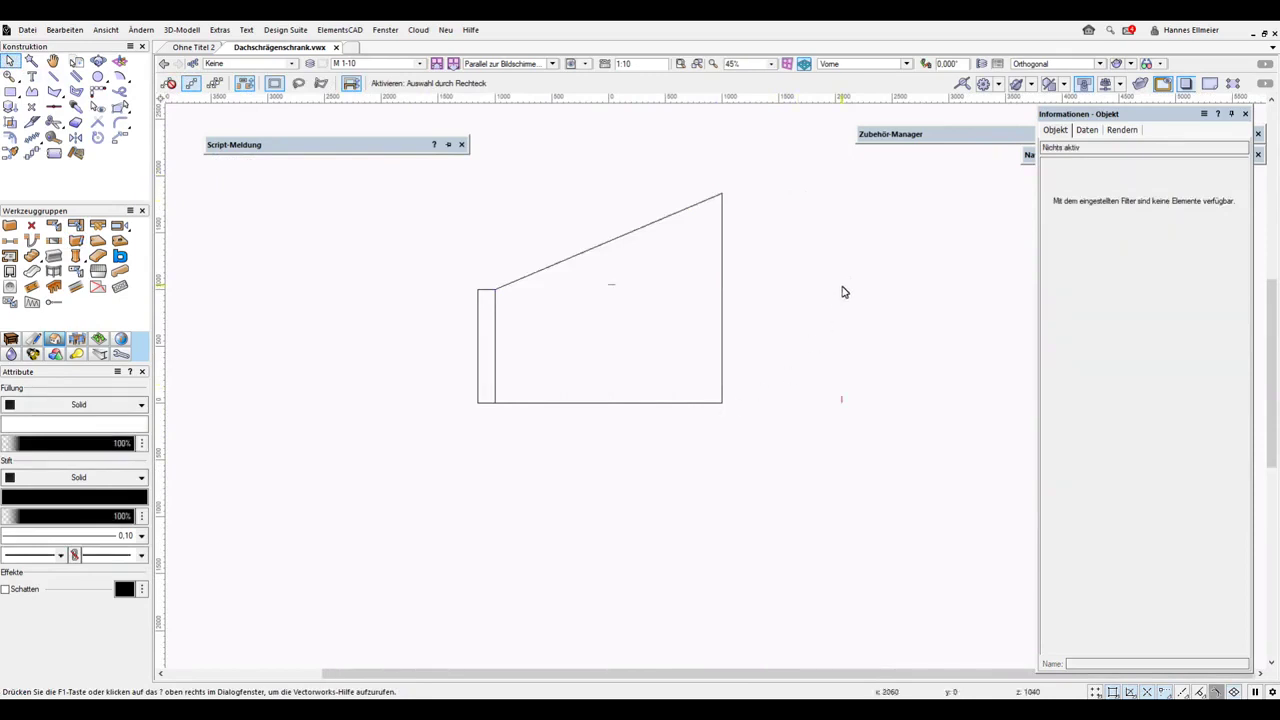
key(KP_3)
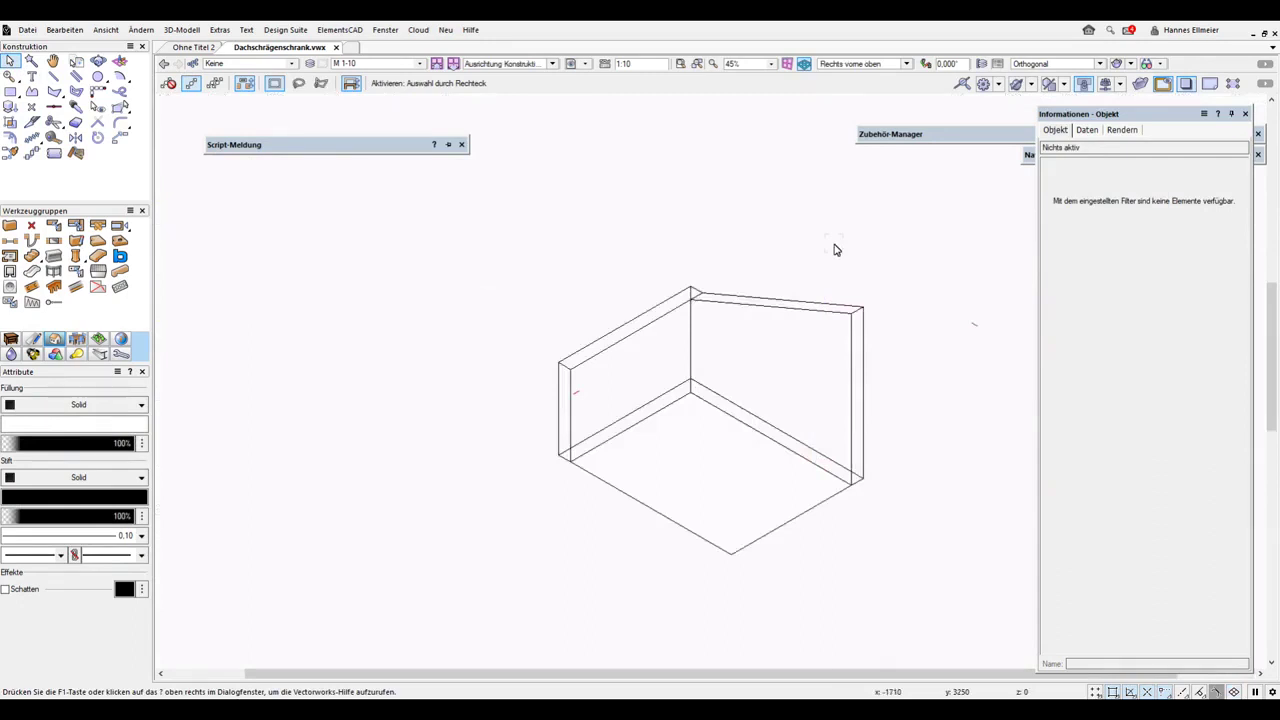
key(KP_2)
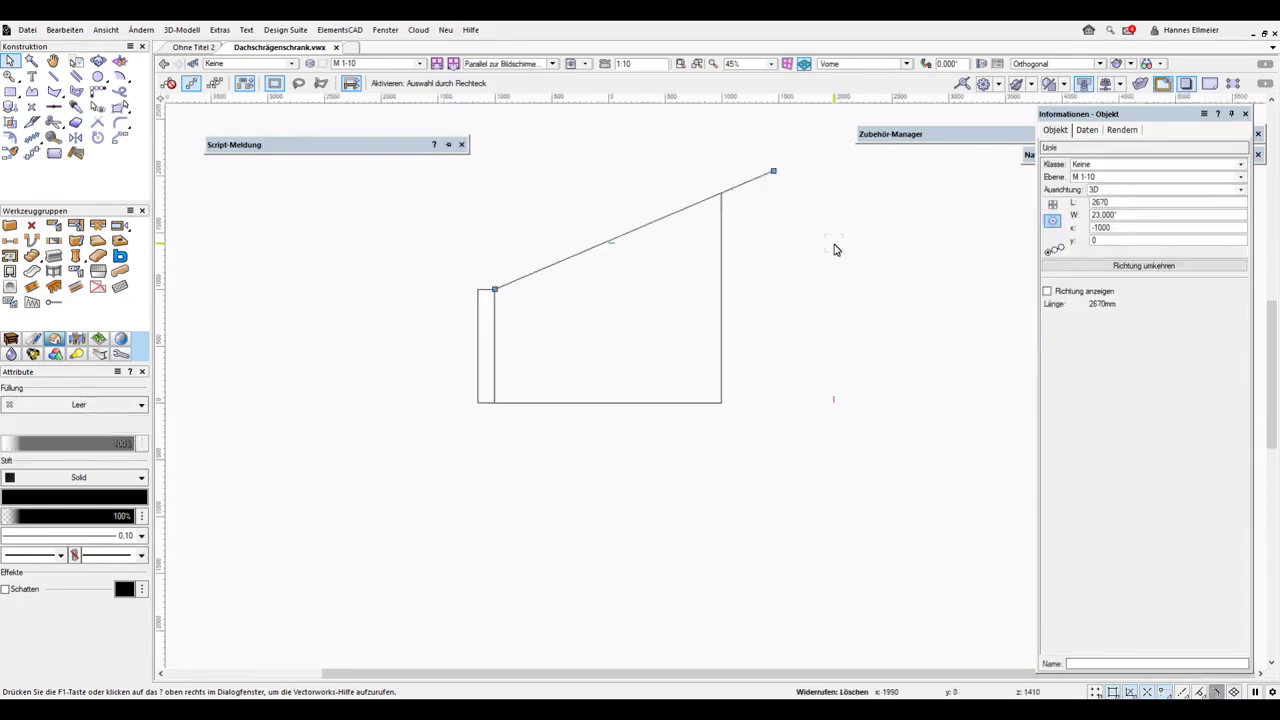
- Shorten the roof-slope line to the rear wall's high corner and extrude it by 1500 mm
drag(776, 173, 721, 191)
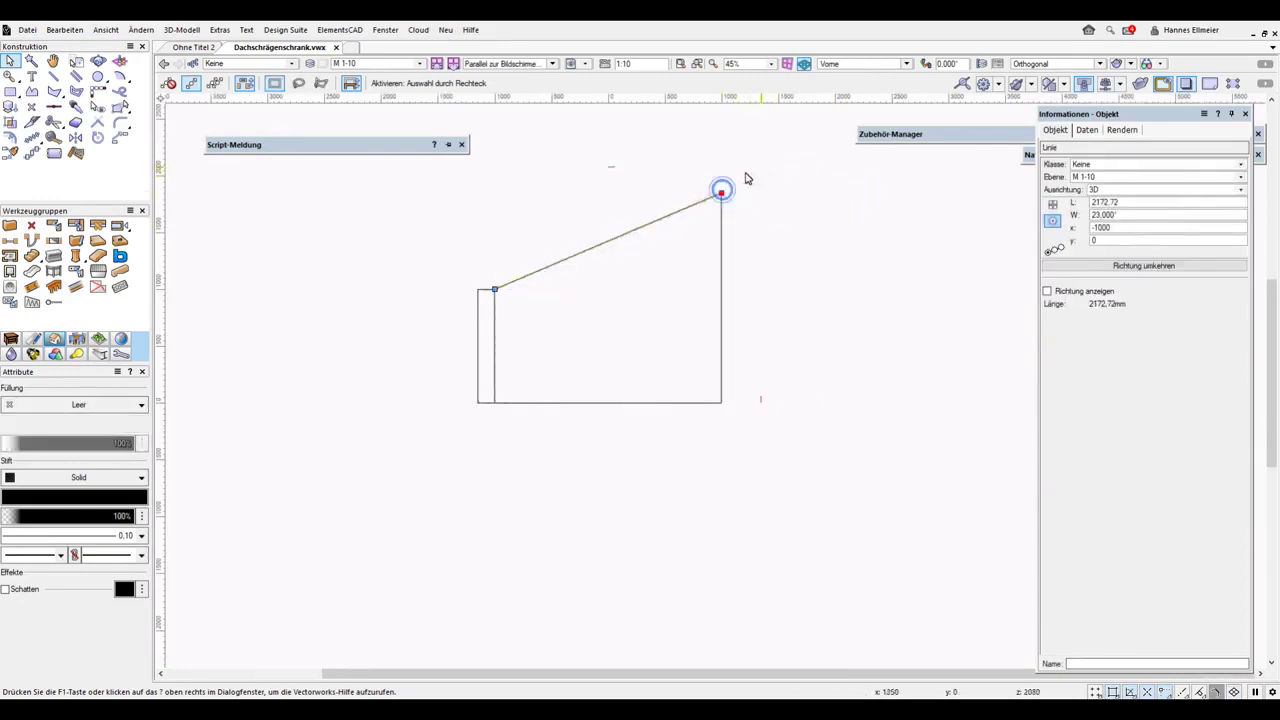
click(76, 31)
click(76, 31)
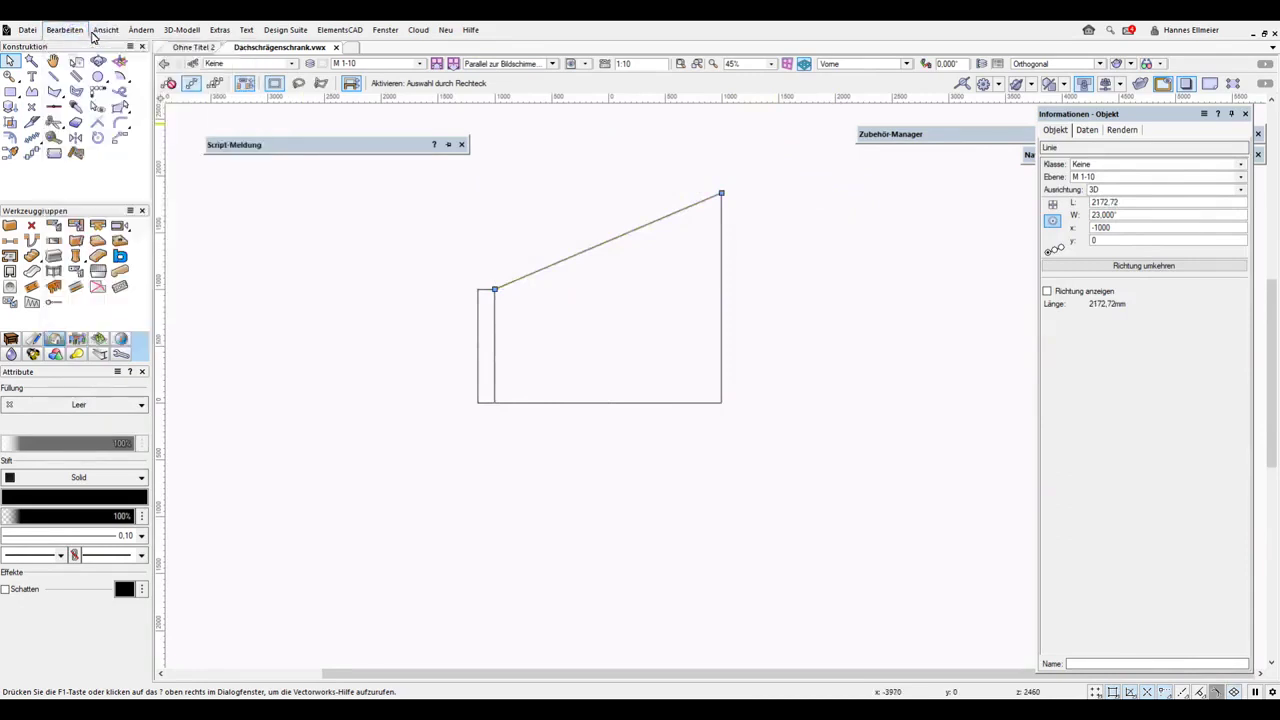
click(172, 31)
click(185, 47)
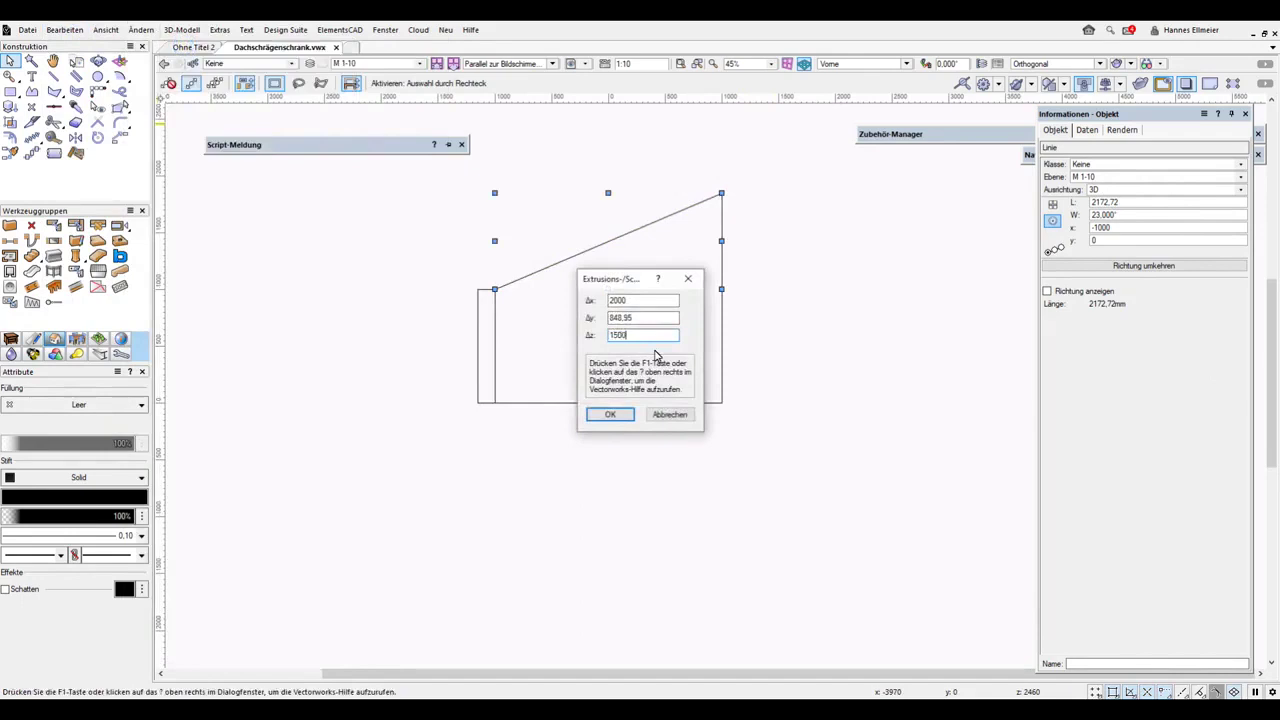
key(Return)
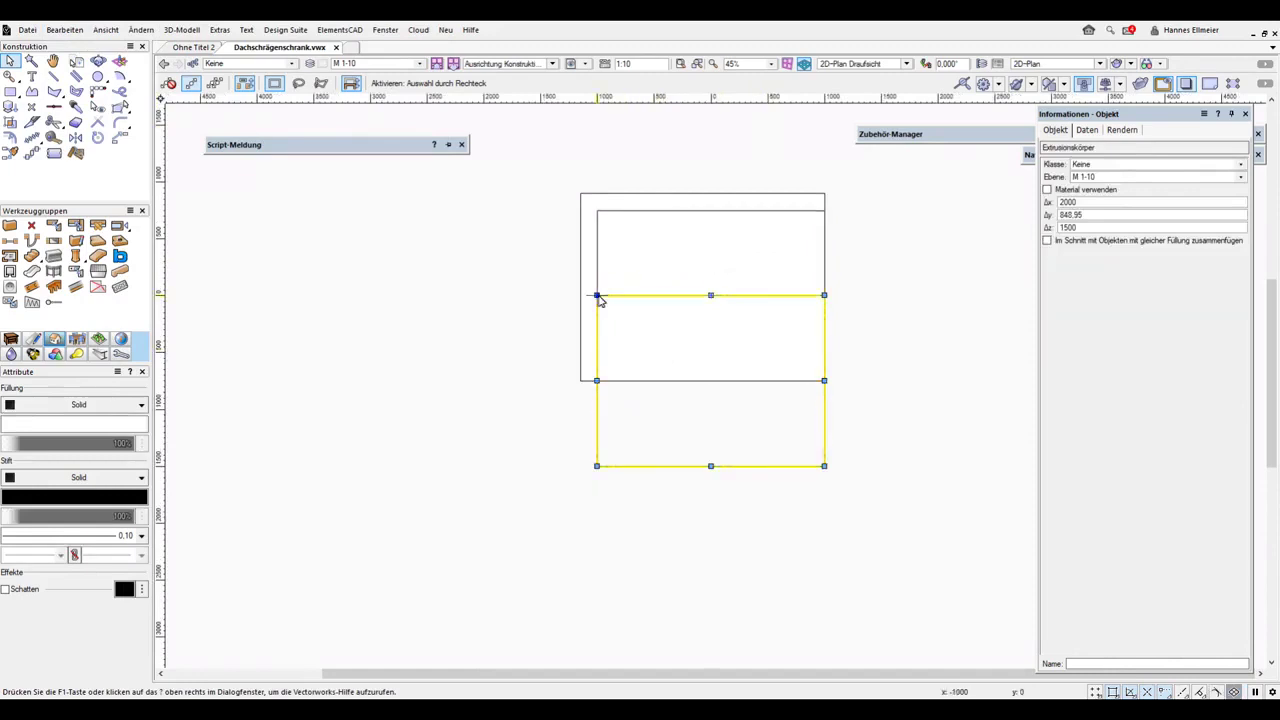
- Move the extruded slope surface in plan so its rear corner meets the inner corner of the two walls
drag(598, 296, 600, 212)
key(KP_3)
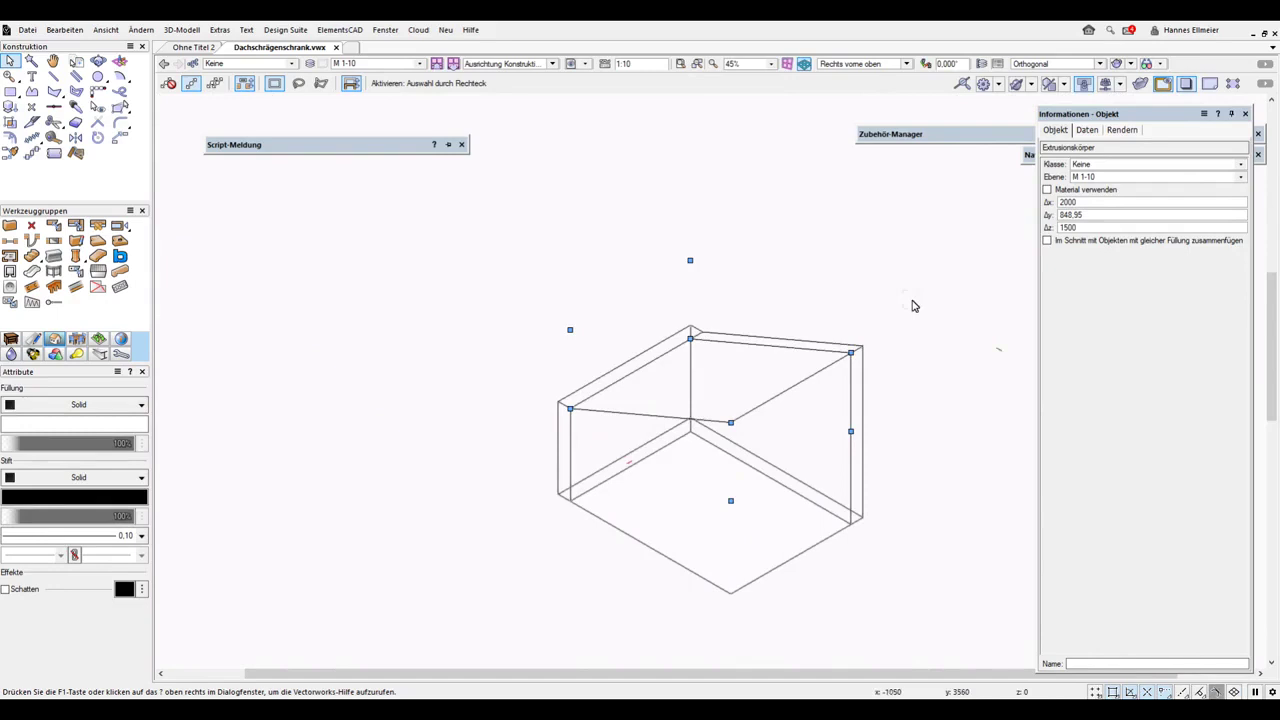
key(Escape)
- Draw a 2000 × 1500 mm rectangle in plan over the room's floor area, starting at the walls' inner corner
key(KP_0)
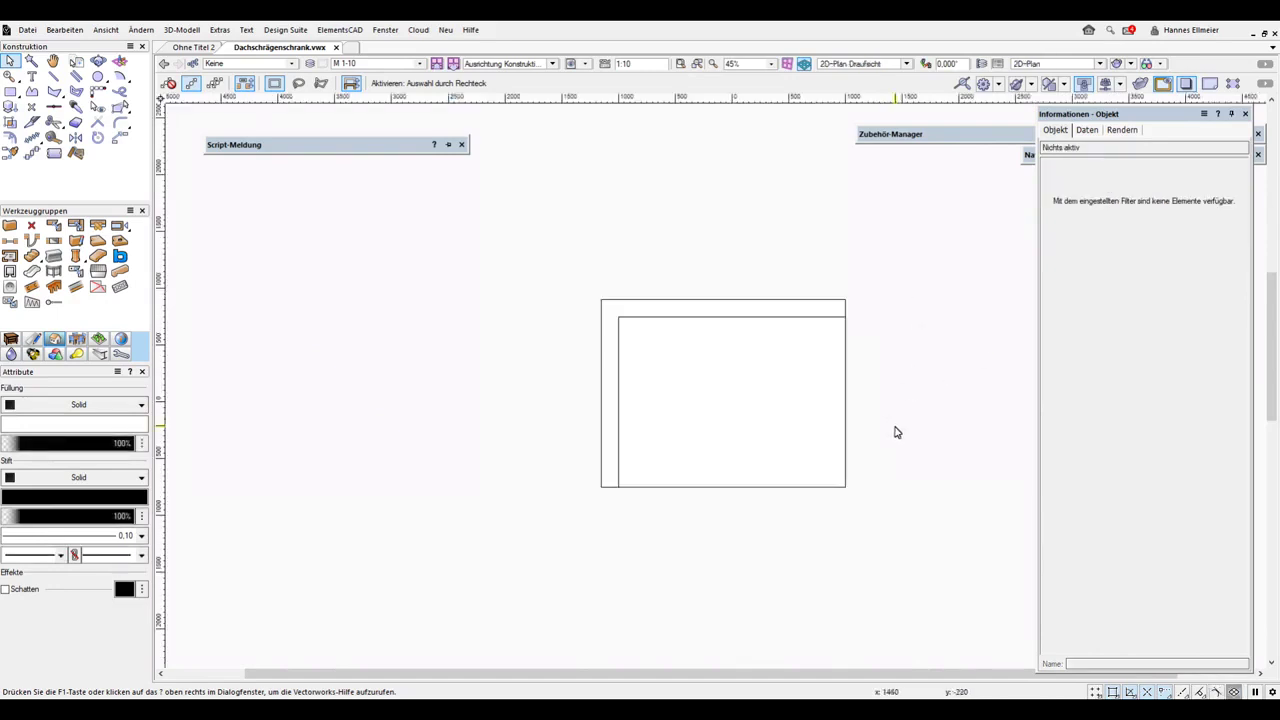
click(11, 91)
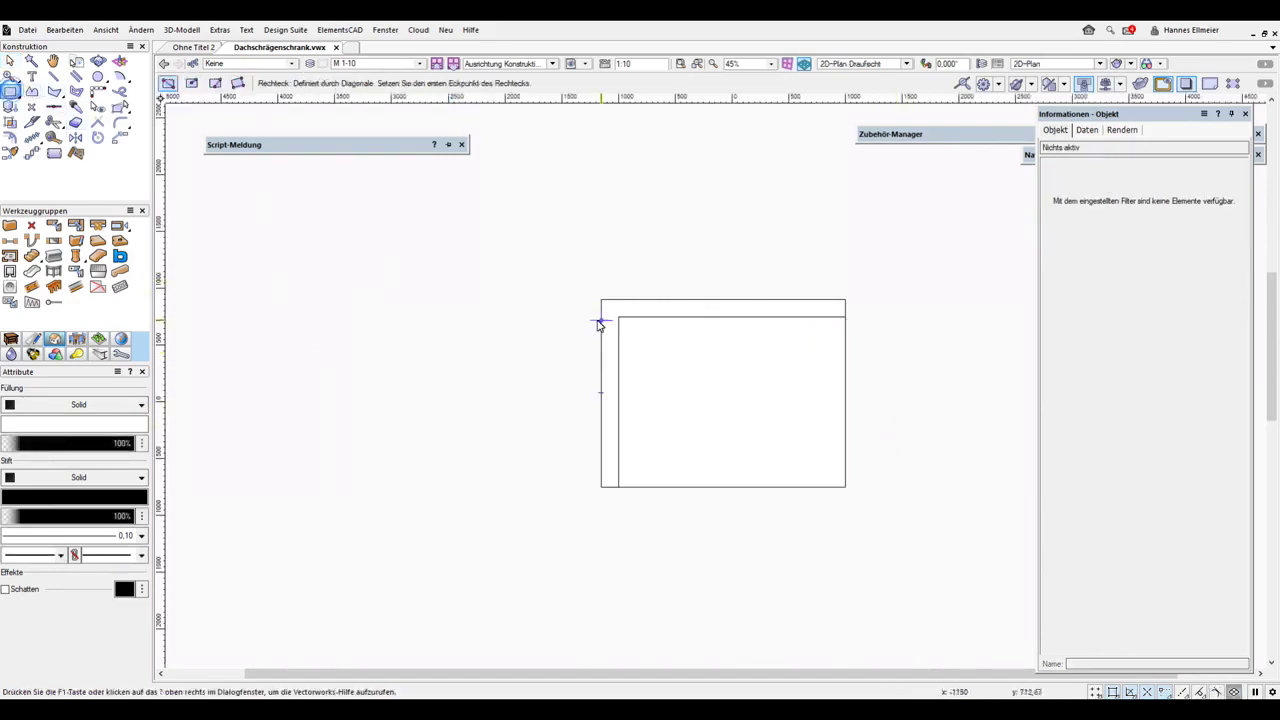
click(618, 317)
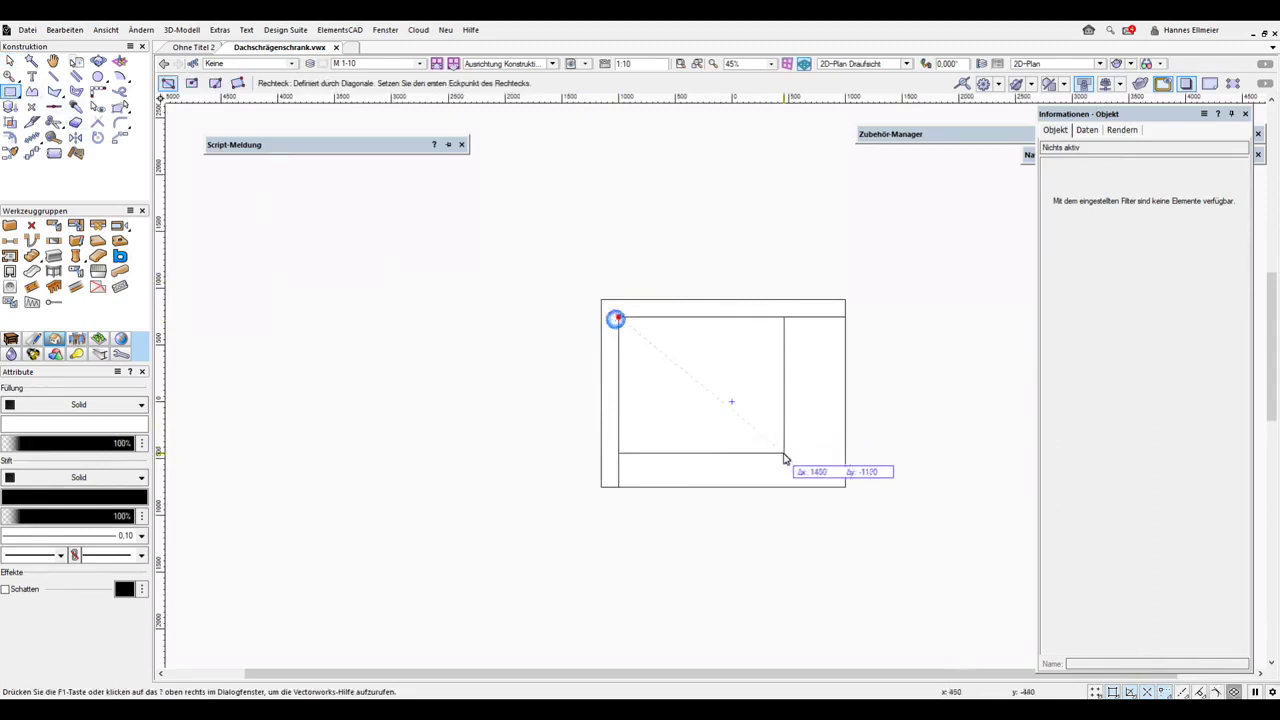
click(843, 488)
- Generate an ElementsCAD roof surface from the rectangle with a knee-wall height of 1000 mm, a 23° slope and a thickness of 1 mm
click(340, 30)
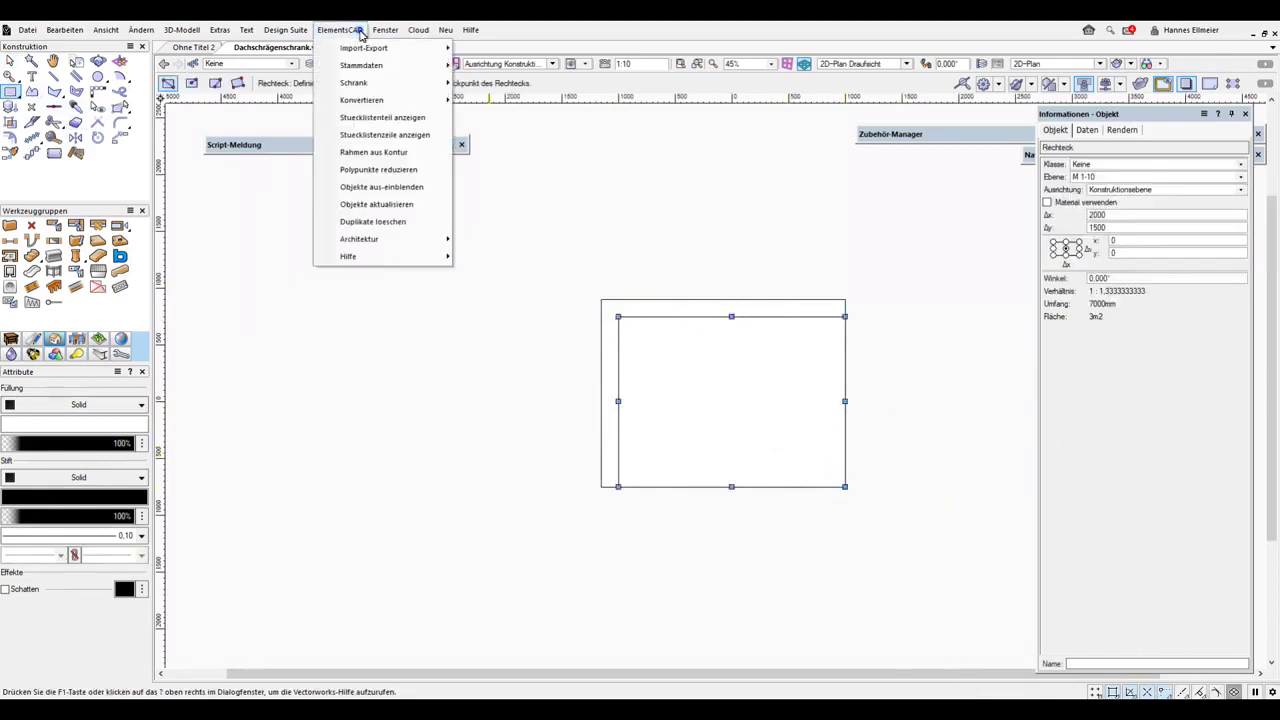
mouse_move(390, 241)
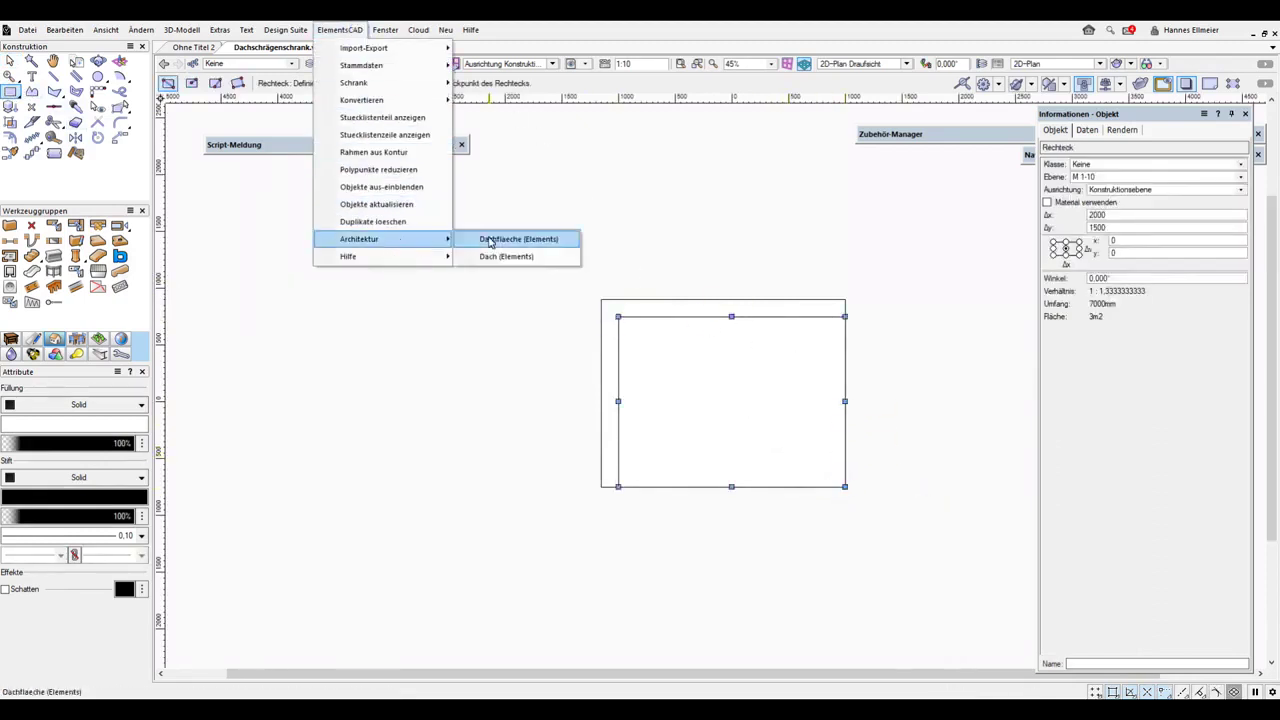
click(499, 240)
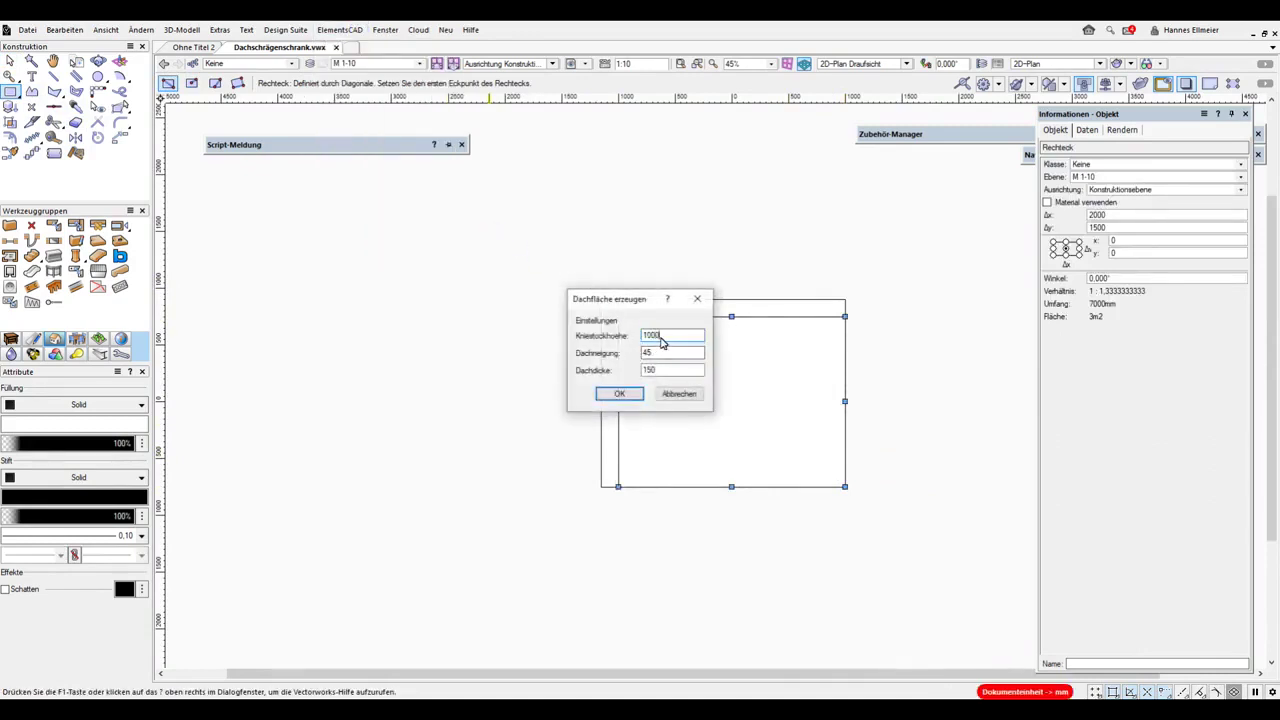
double_click(668, 354)
double_click(651, 372)
click(620, 395)
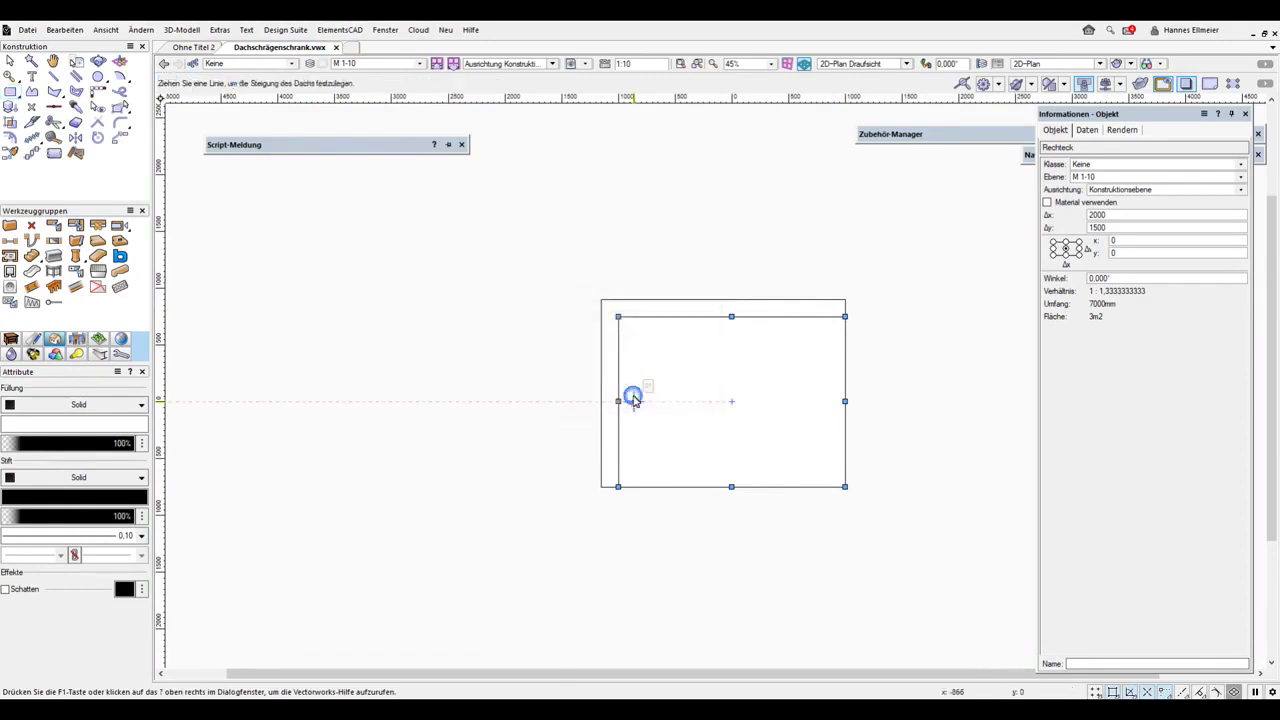
- Define the roof's eave along the side wall's inner edge, with the slope rising towards the inside of the room
click(618, 488)
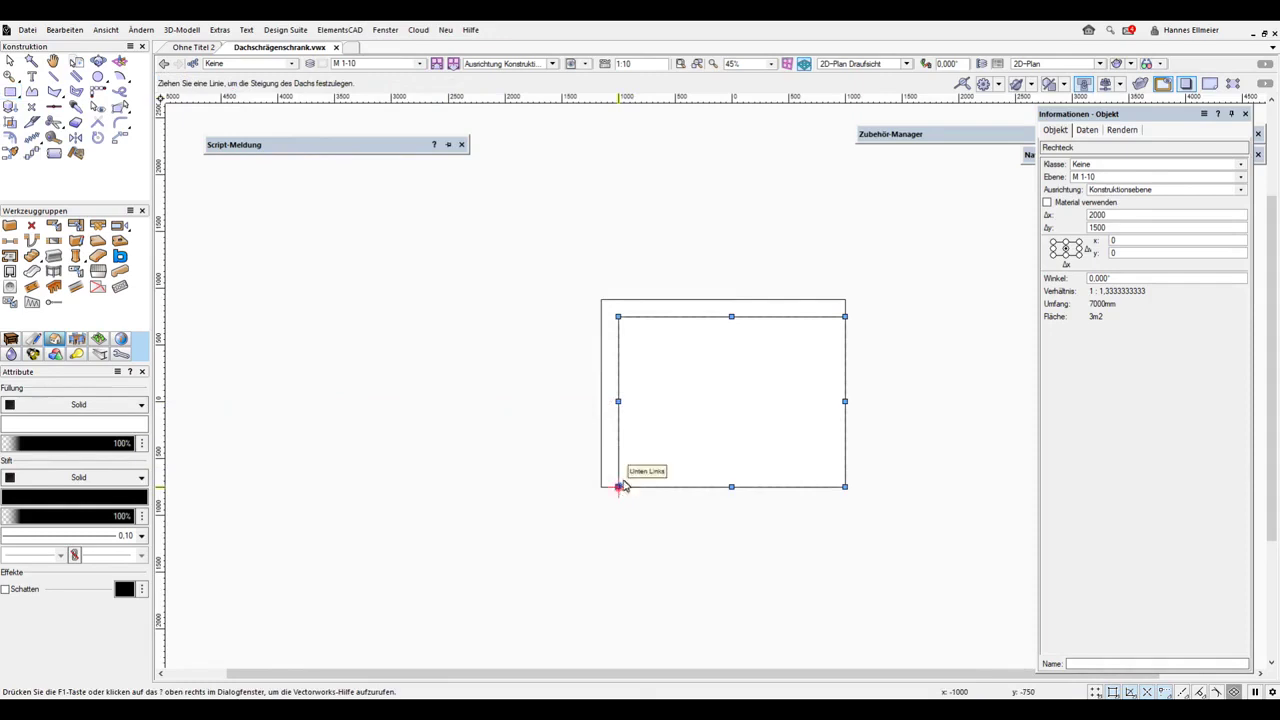
click(619, 315)
click(676, 344)
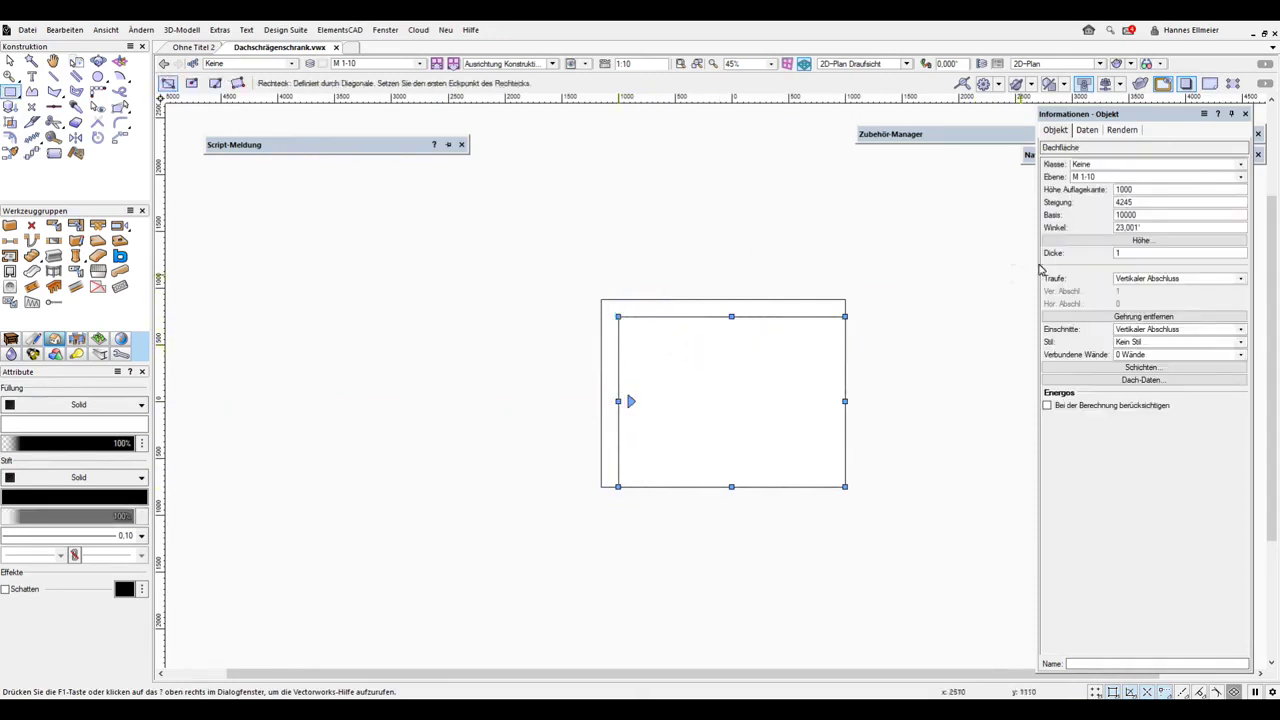
- Switch to the front view and set the roof surface's thickness to 0
key(KP_2)
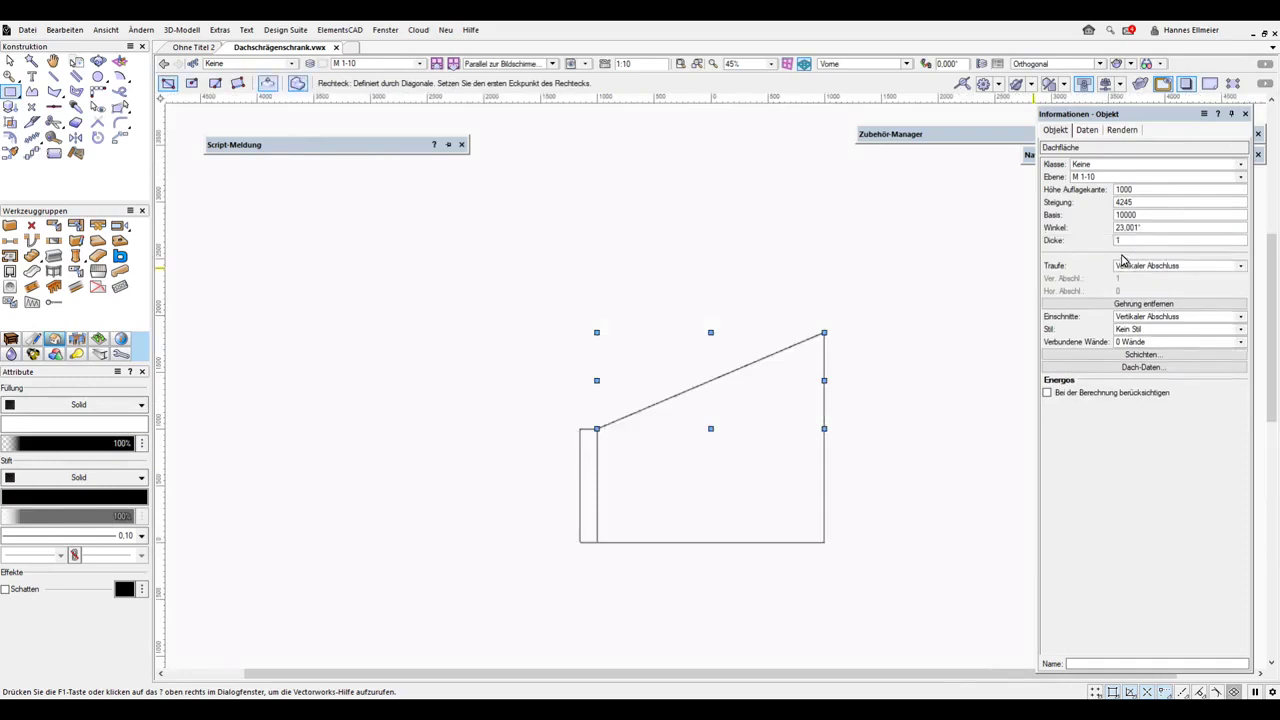
click(1123, 240)
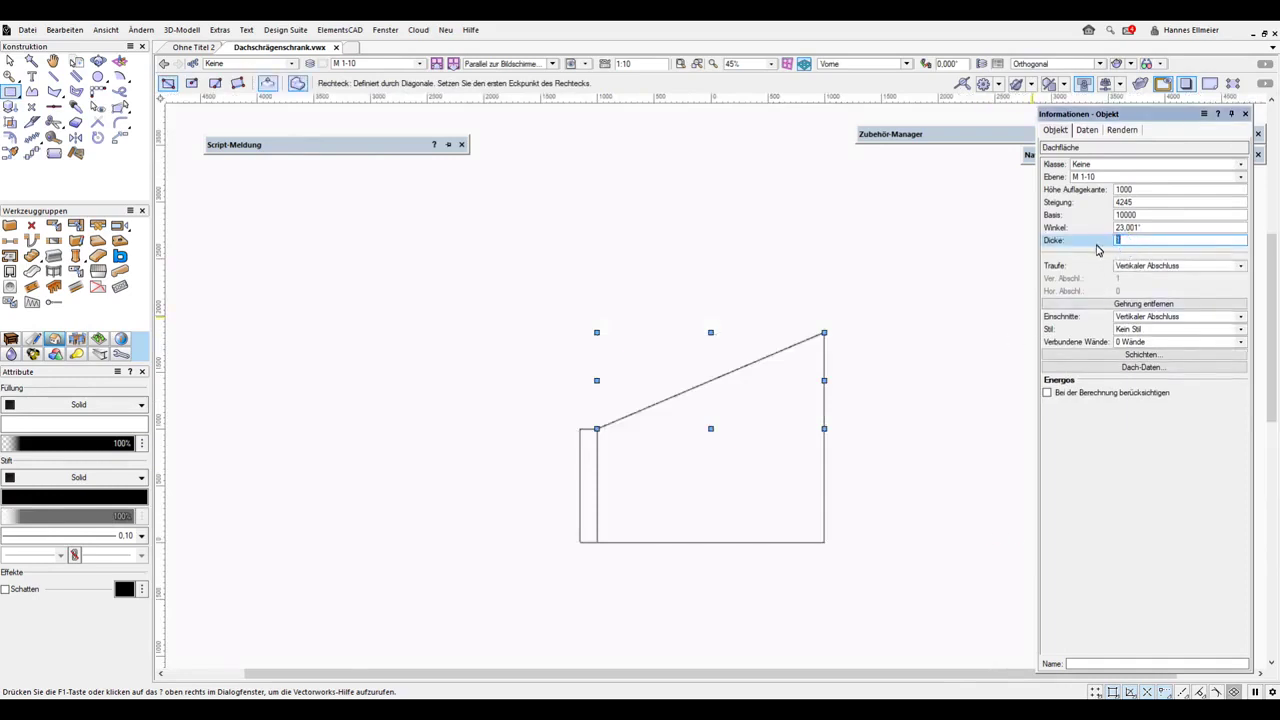
text(0)
key(Return)
scroll(684, 417, up, 1)
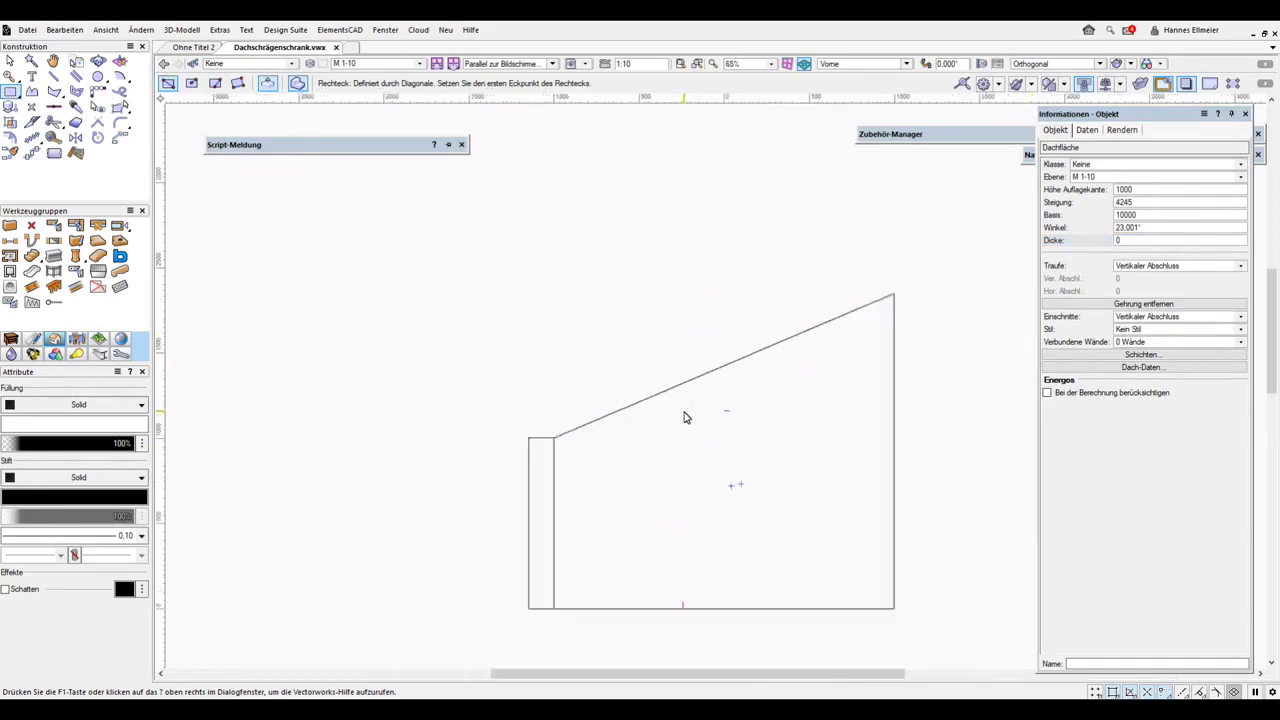
- View the room and roof surface from the right front above, and return to the 2D plan view
scroll(684, 417, up, 3)
scroll(574, 428, down, 3)
click(505, 397)
key(KP_3)
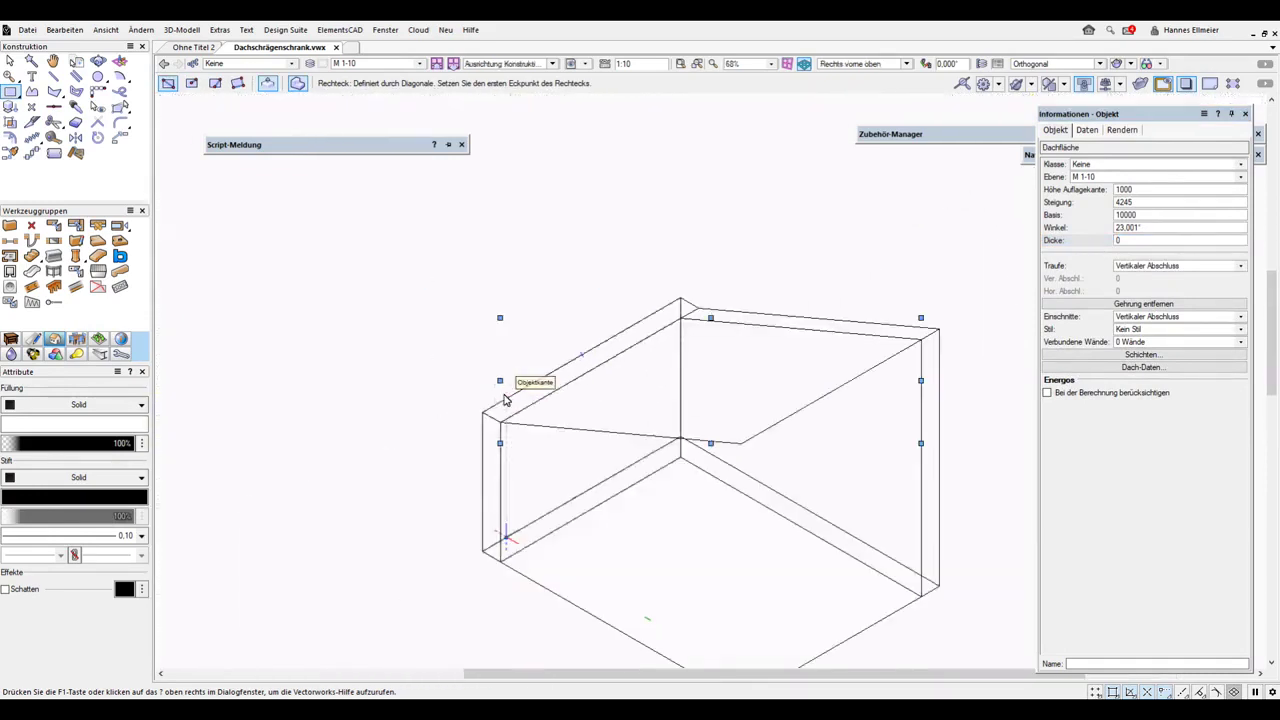
key(KP_5)
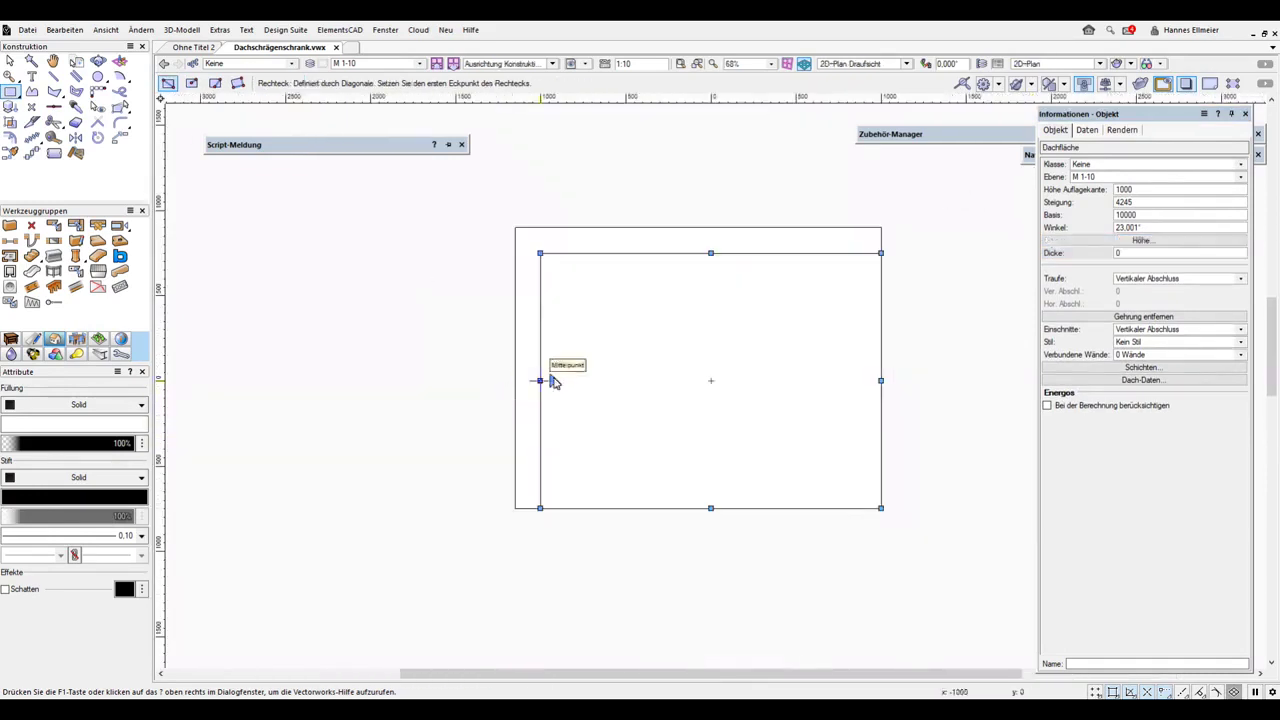
- Try a solid green fill on the roof surface and undo the attribute change
click(10, 61)
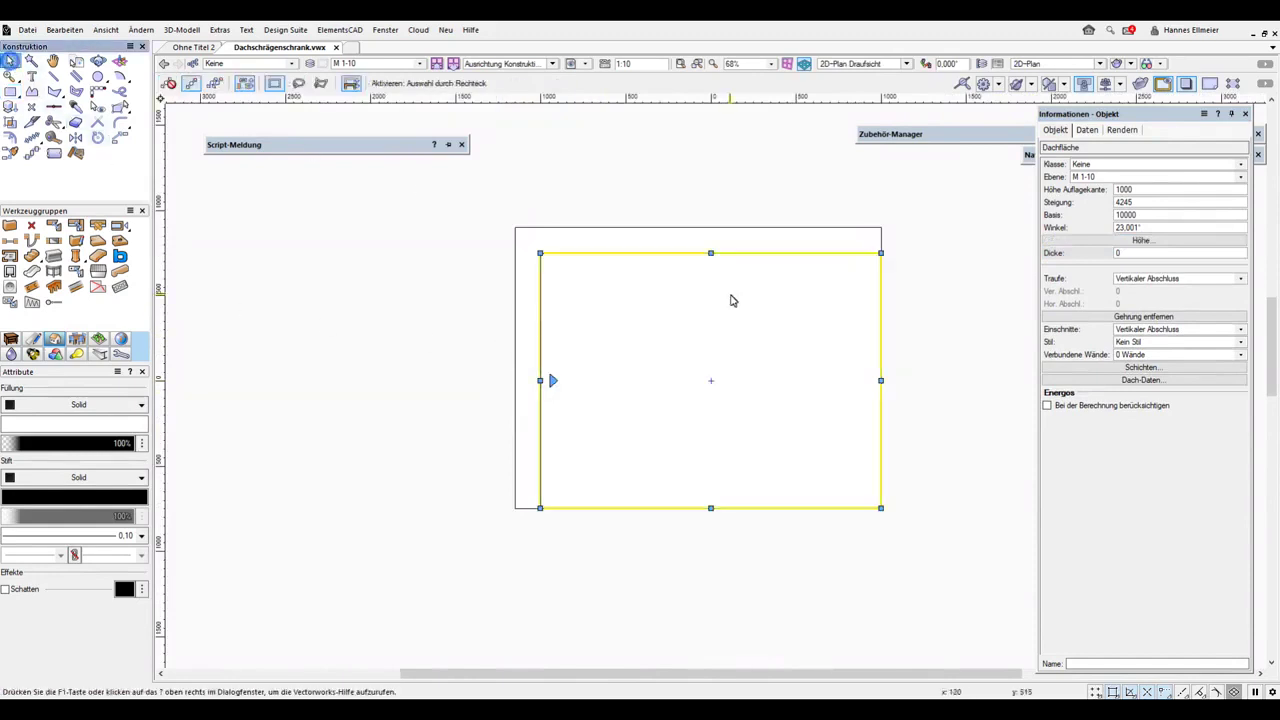
click(893, 311)
click(812, 335)
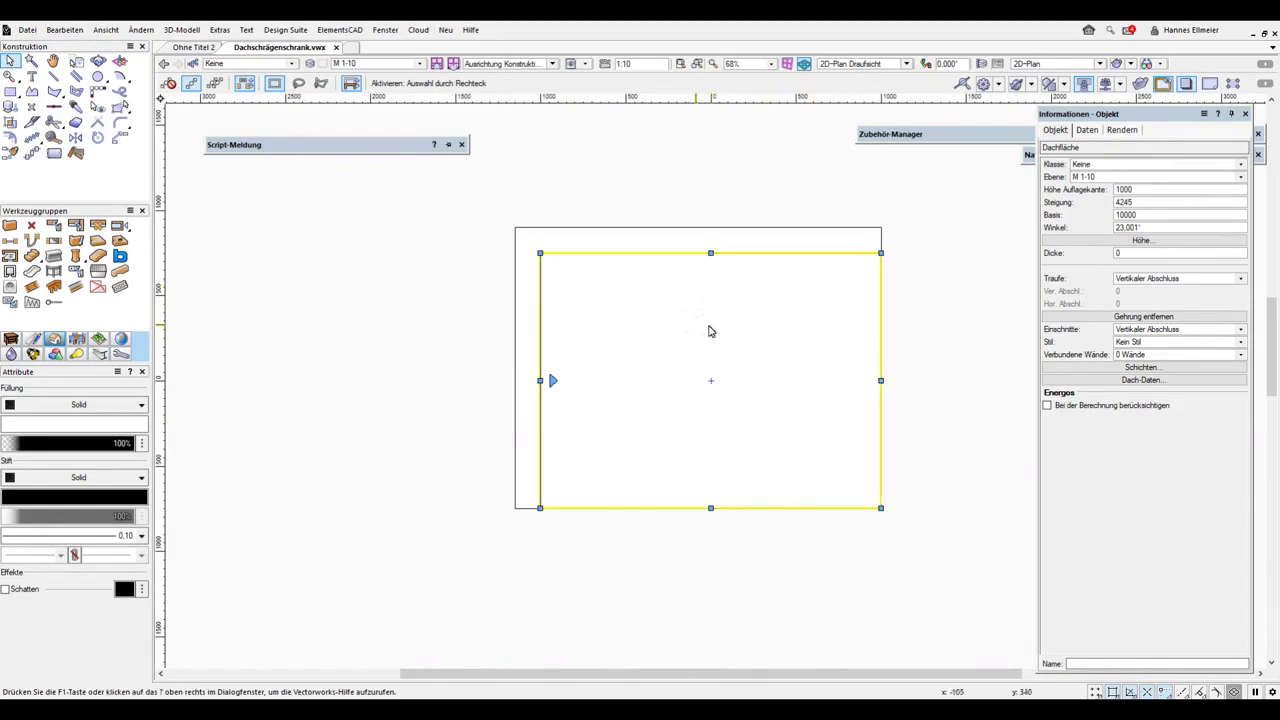
click(127, 426)
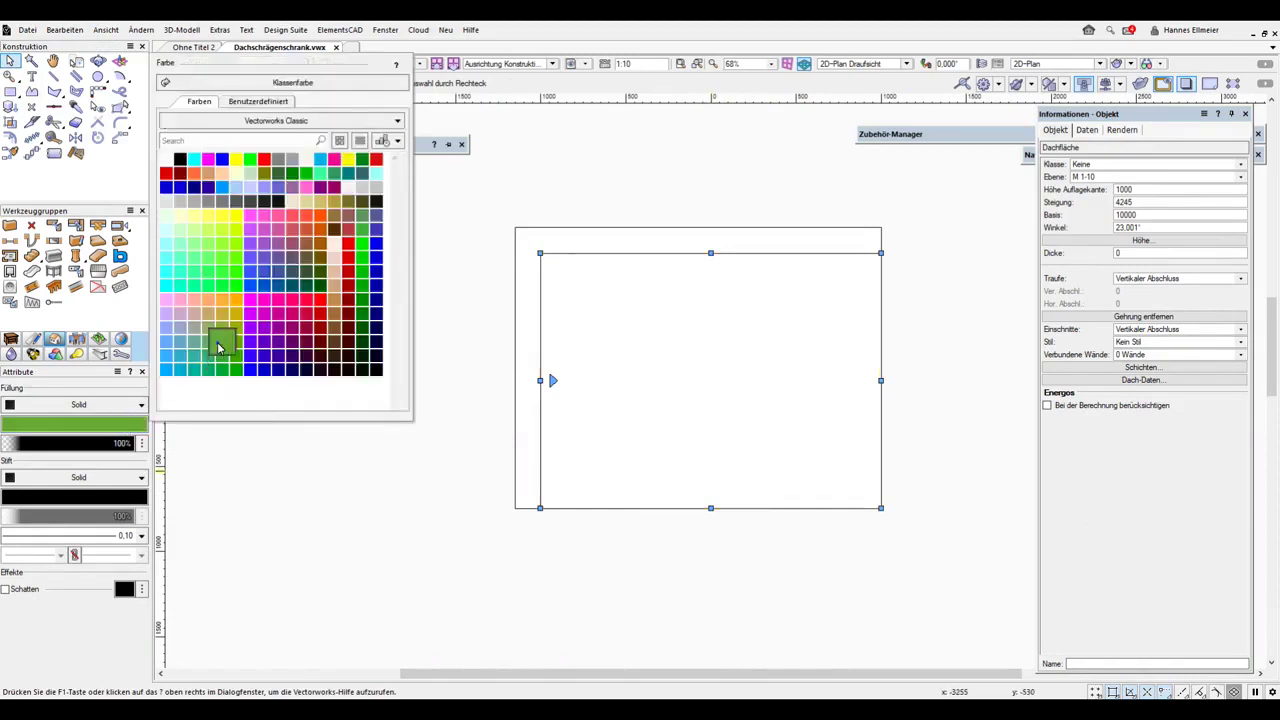
click(215, 344)
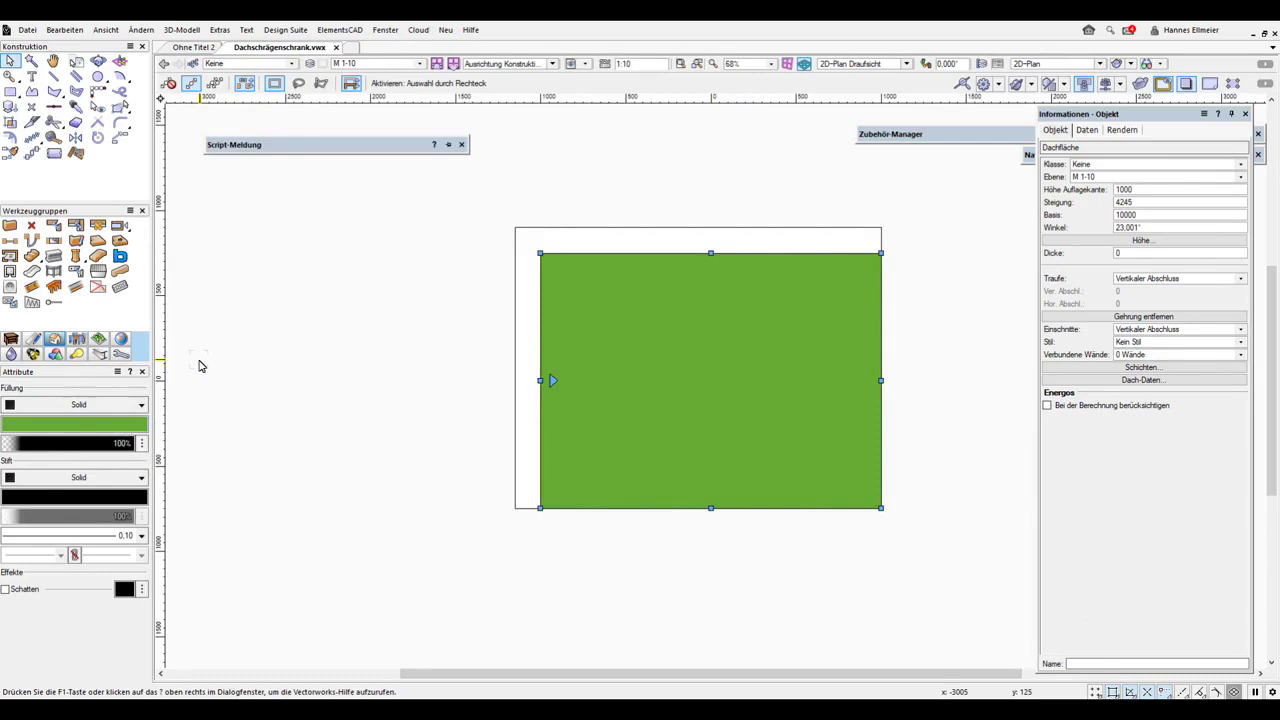
key(ctrl+z)
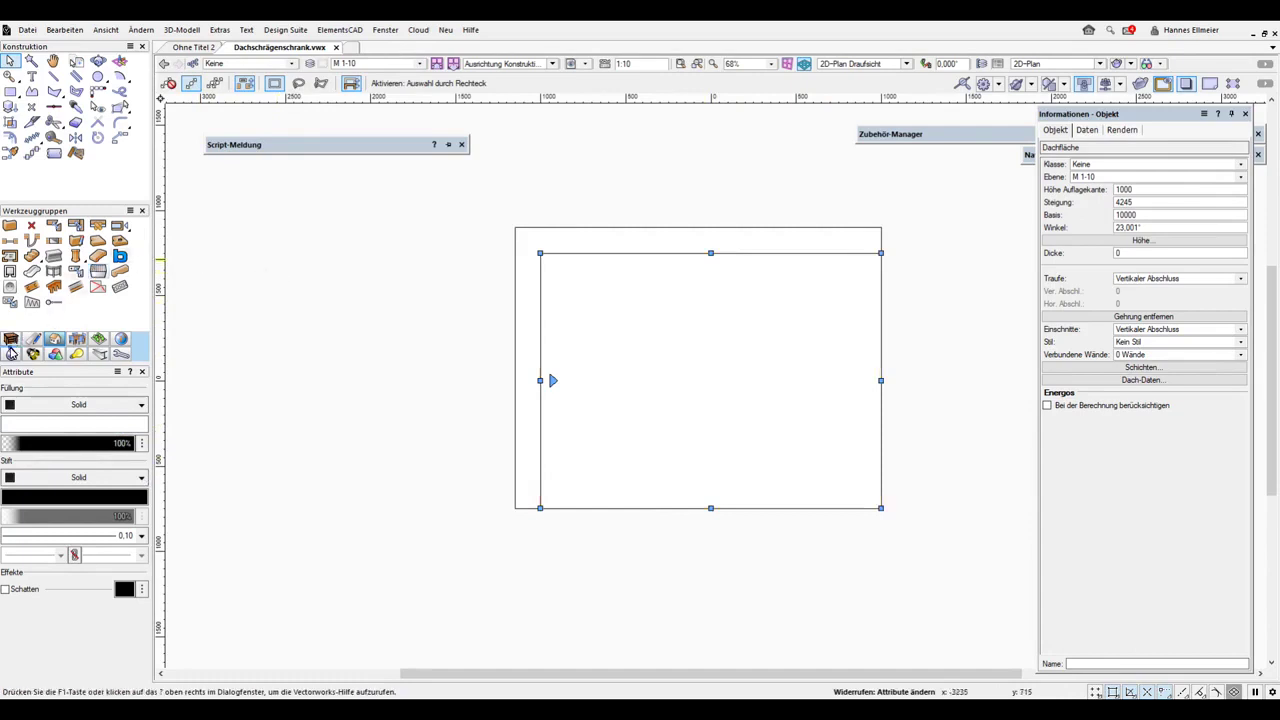
- Insert an ElementsCAD cabinet unrotated at the walls' inner corner, keeping the default cabinet properties
click(11, 339)
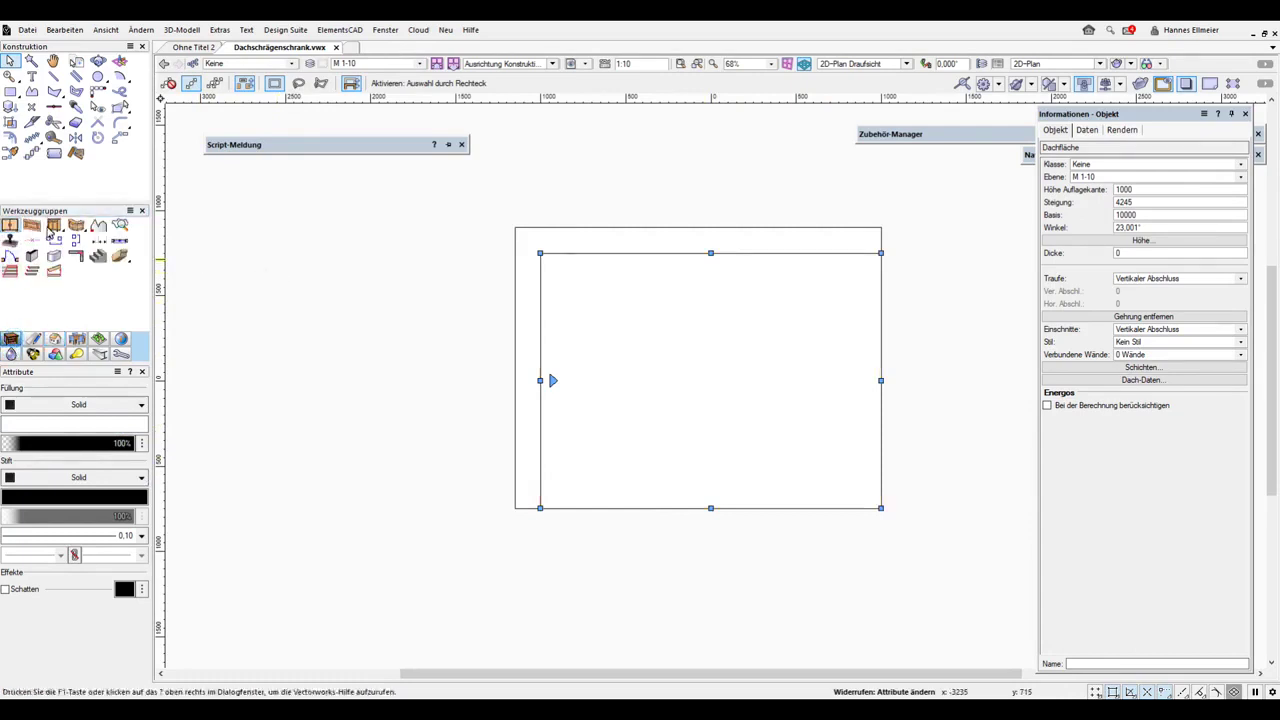
click(54, 225)
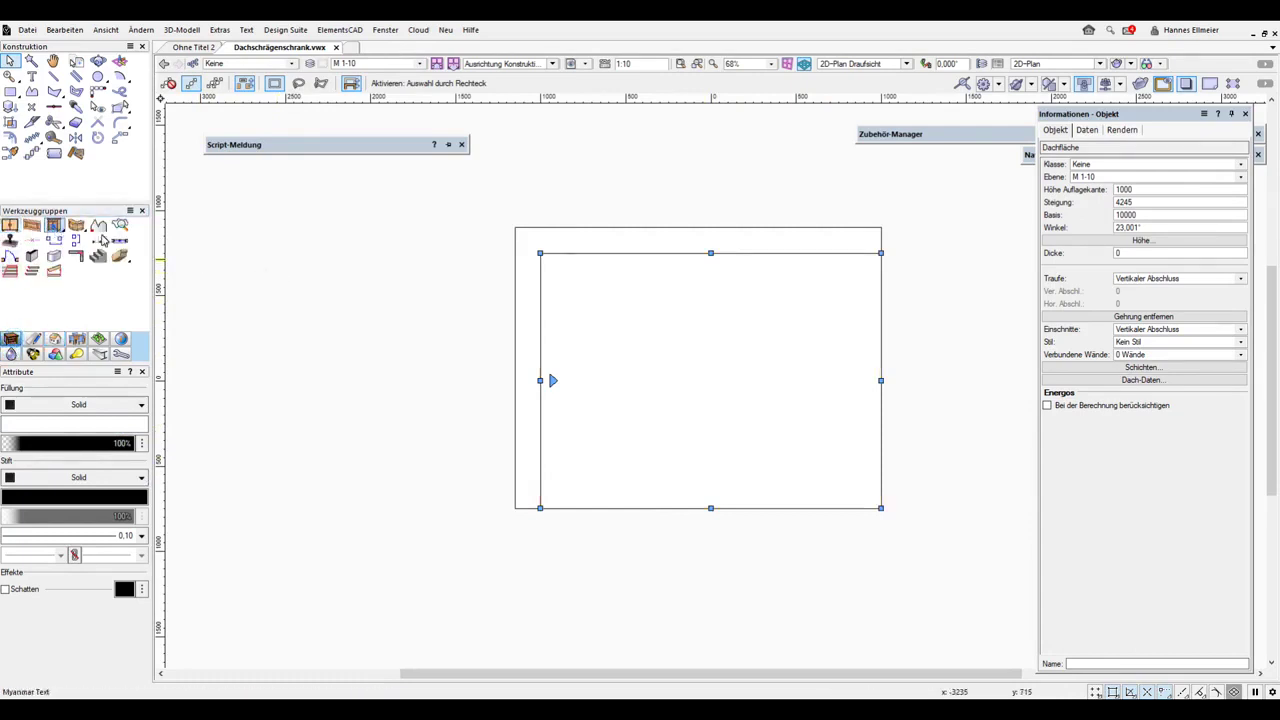
click(541, 253)
click(683, 284)
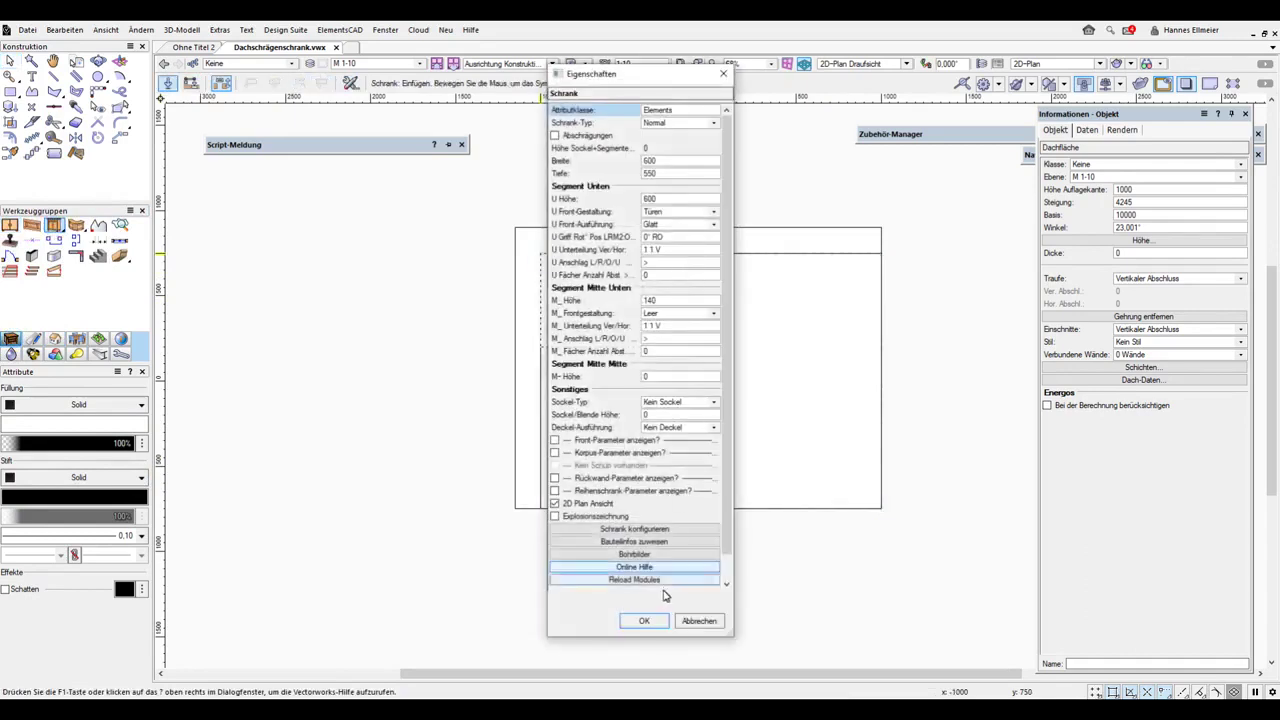
click(650, 621)
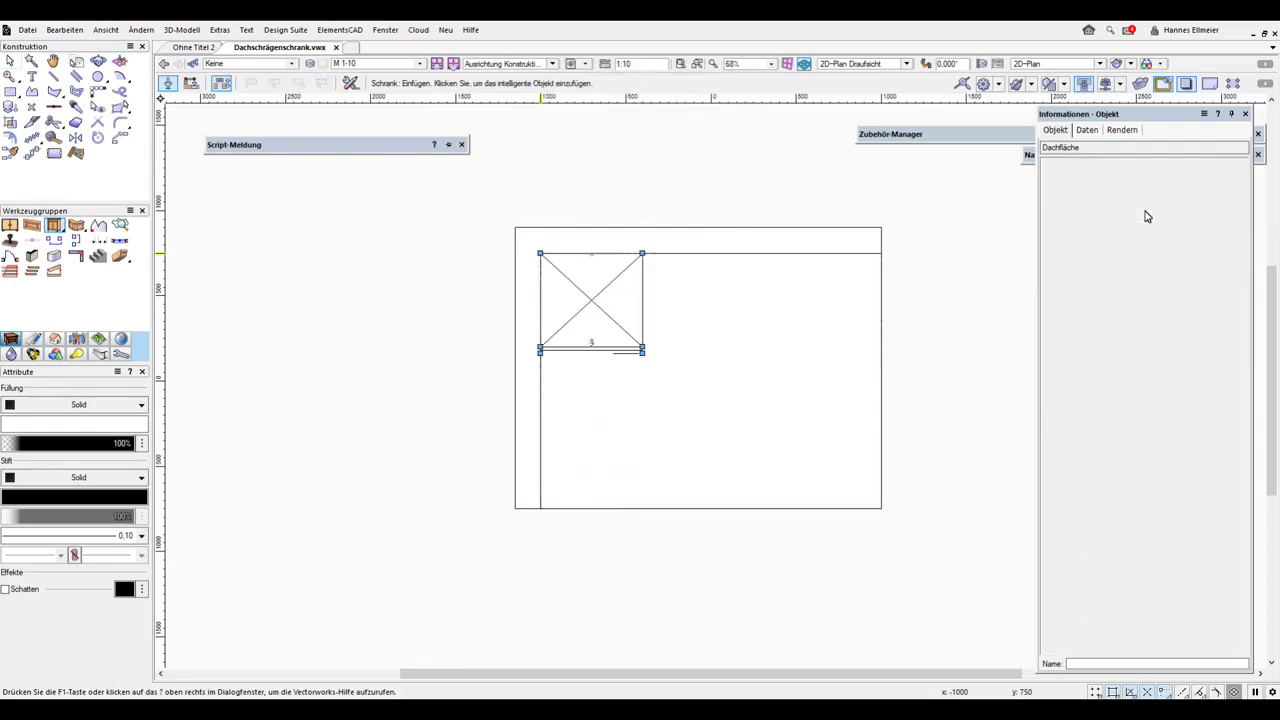
- Move the cabinet 50 mm away from the side wall and 20 mm away from the back wall, to x -950 and y 730
click(1125, 192)
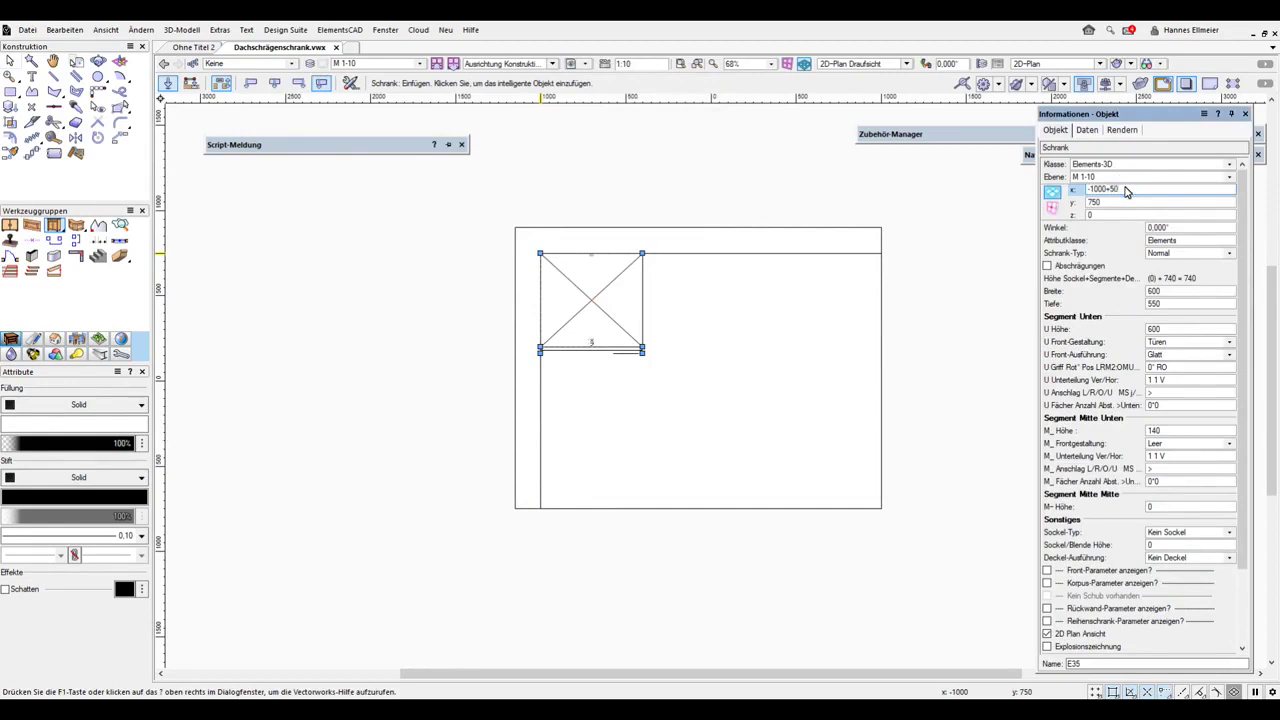
key(Return)
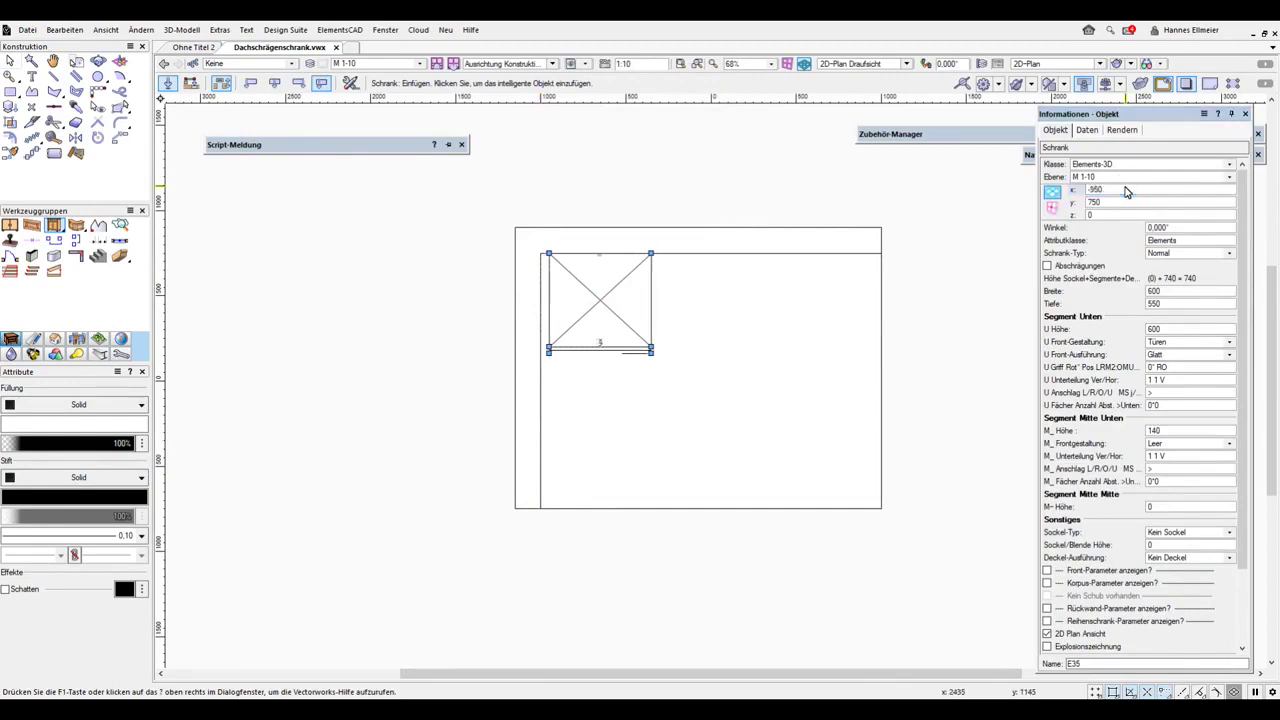
click(1117, 205)
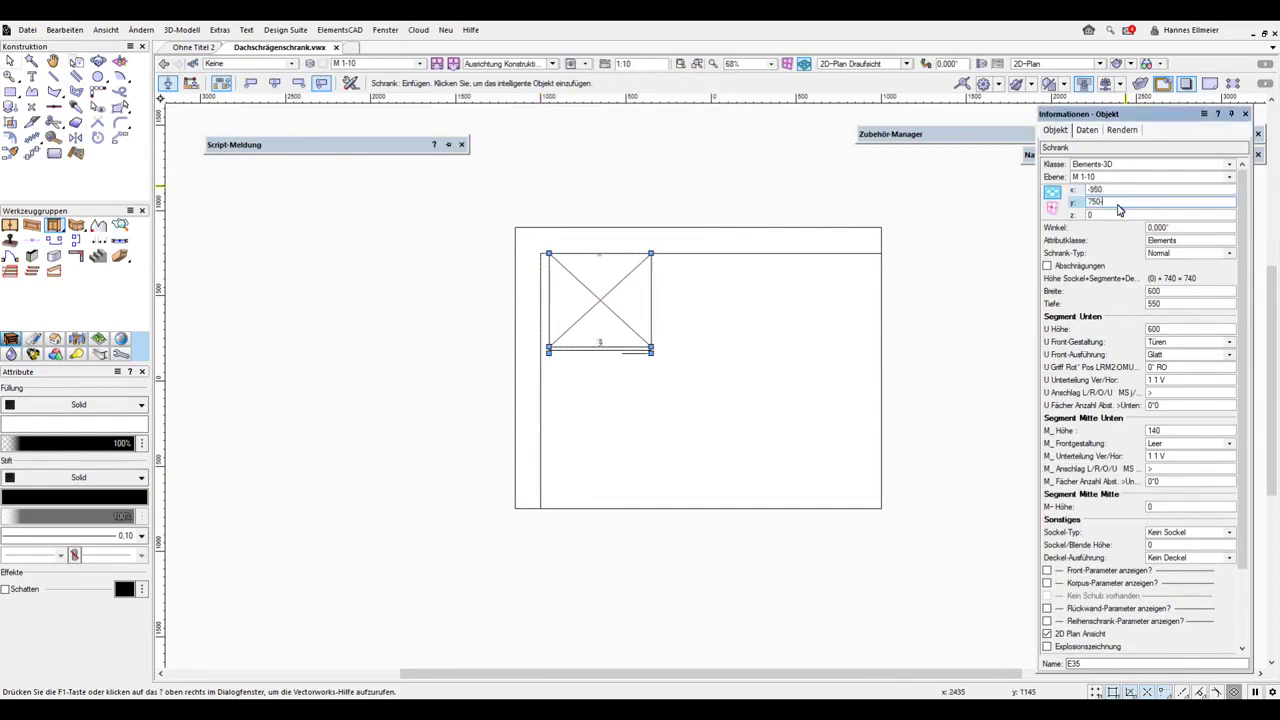
text(-20)
key(Return)
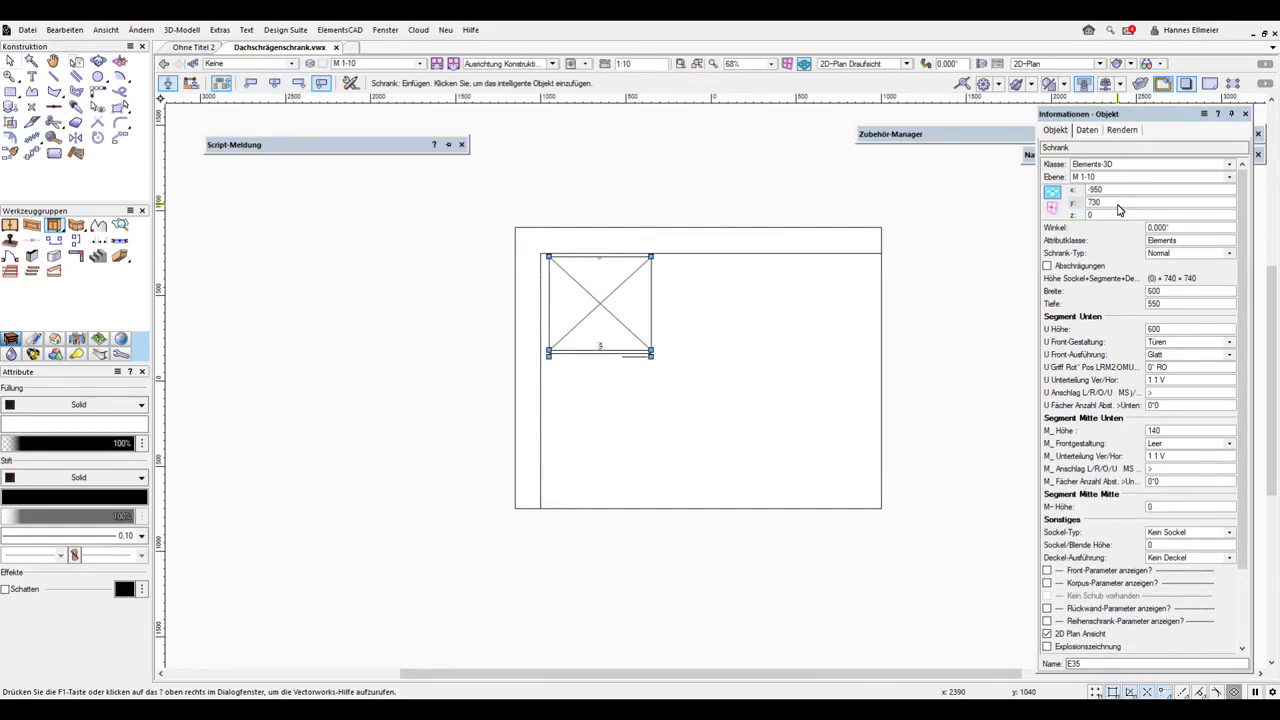
- Set the cabinet's depth to 500 mm and its width to 1500 mm
double_click(1158, 303)
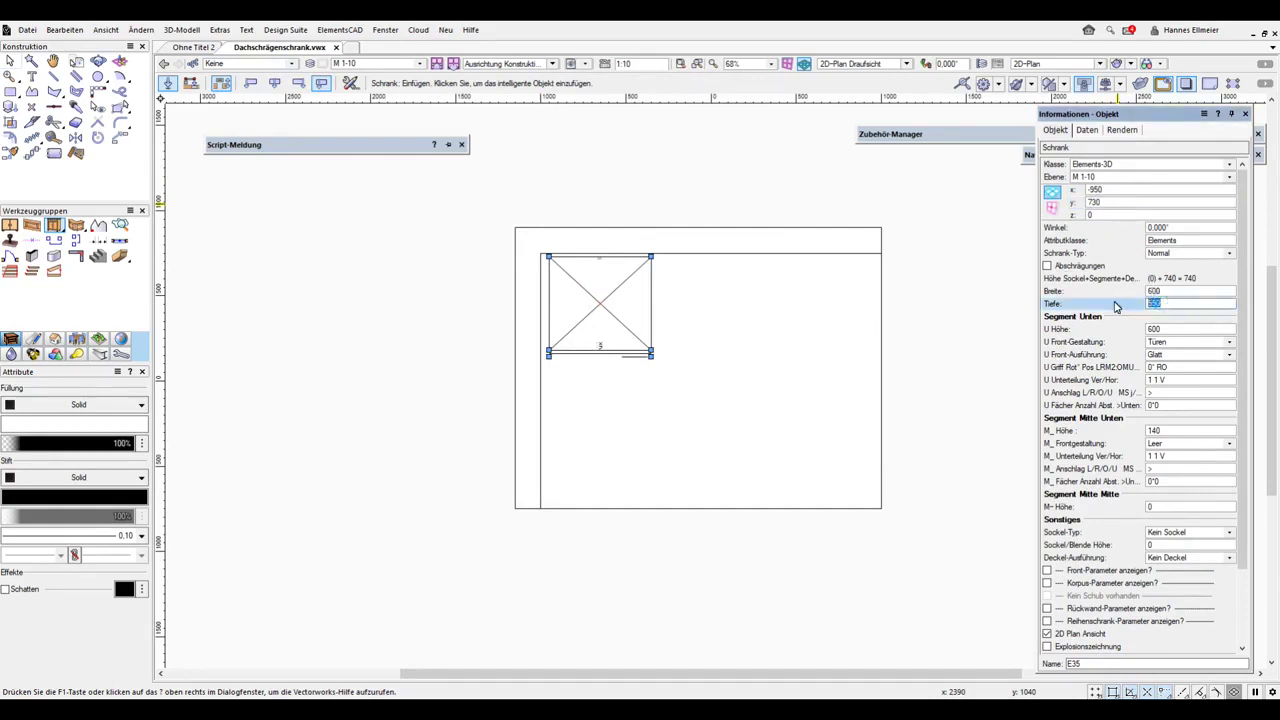
key(Return)
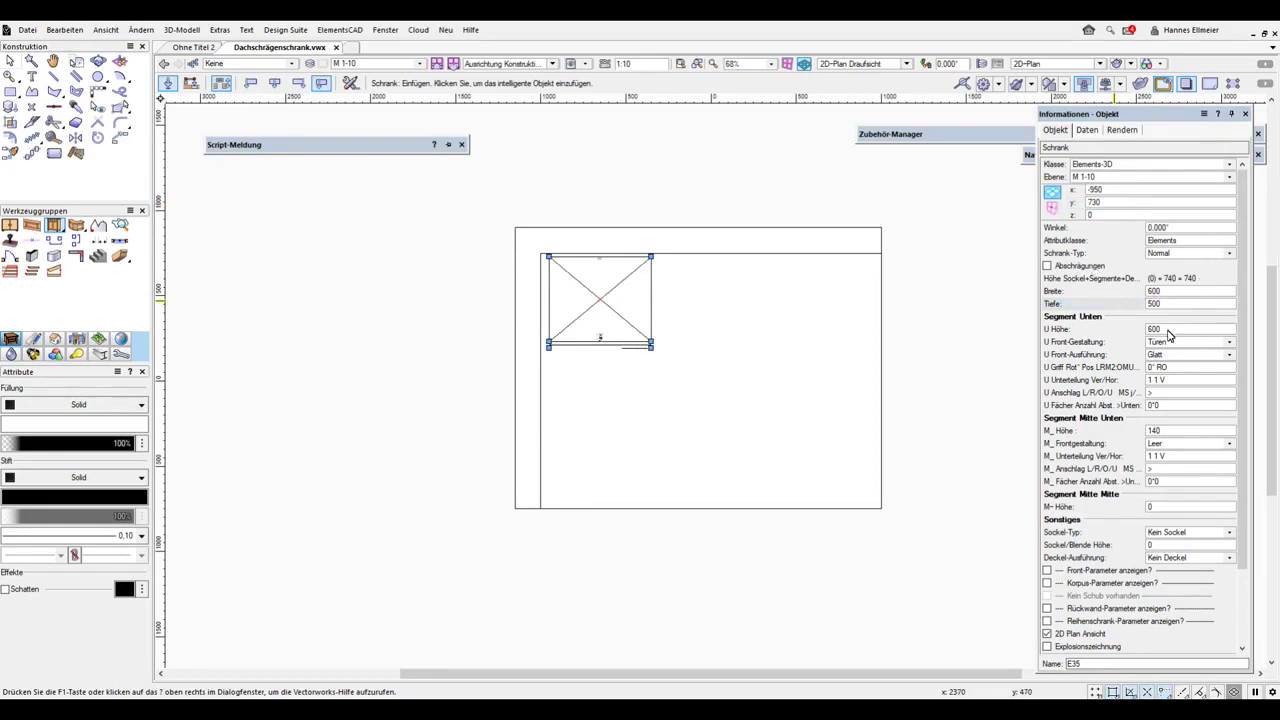
click(1168, 292)
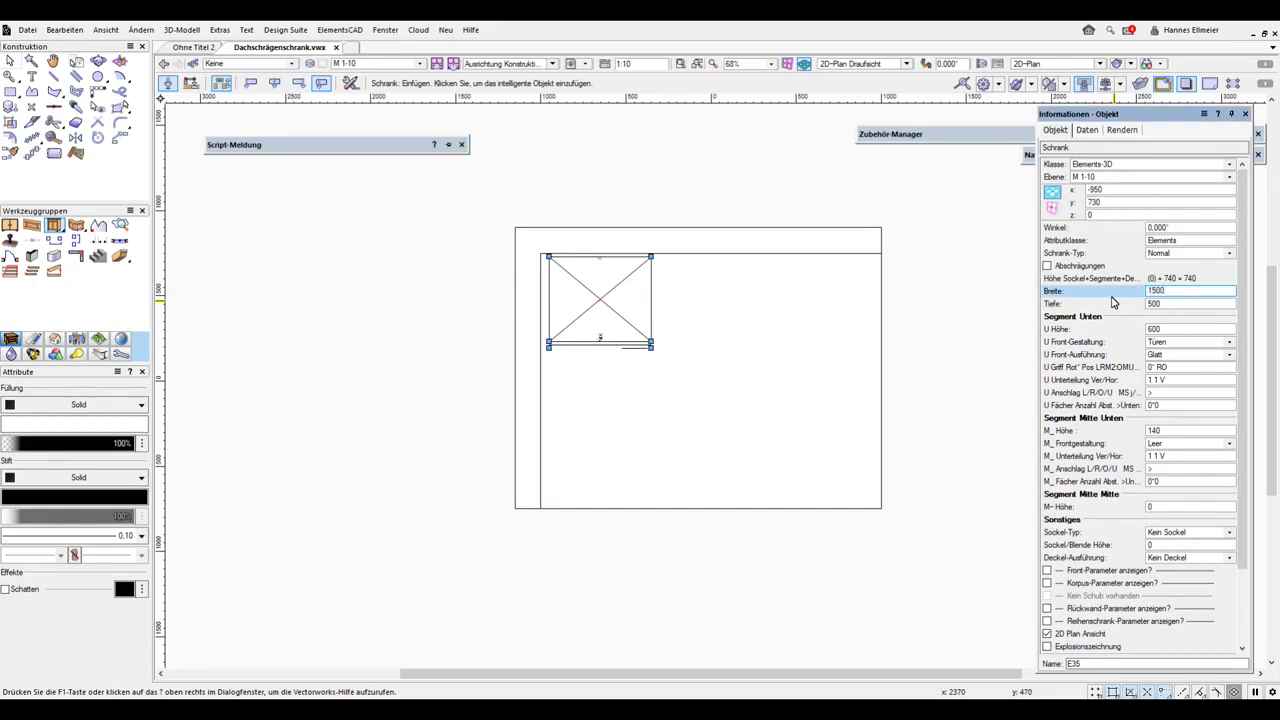
text(1500)
key(Return)
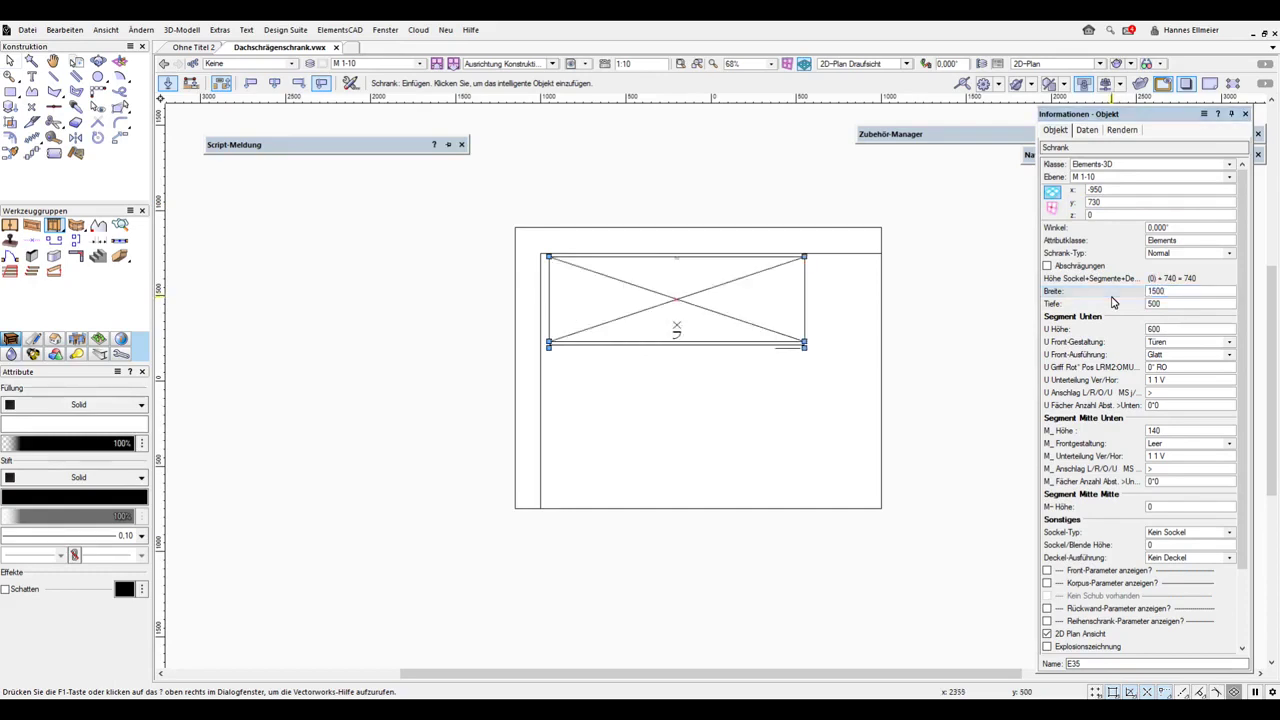
- Switch to the front view and set the height of the cabinet's lower middle segment to 0
click(906, 63)
click(850, 107)
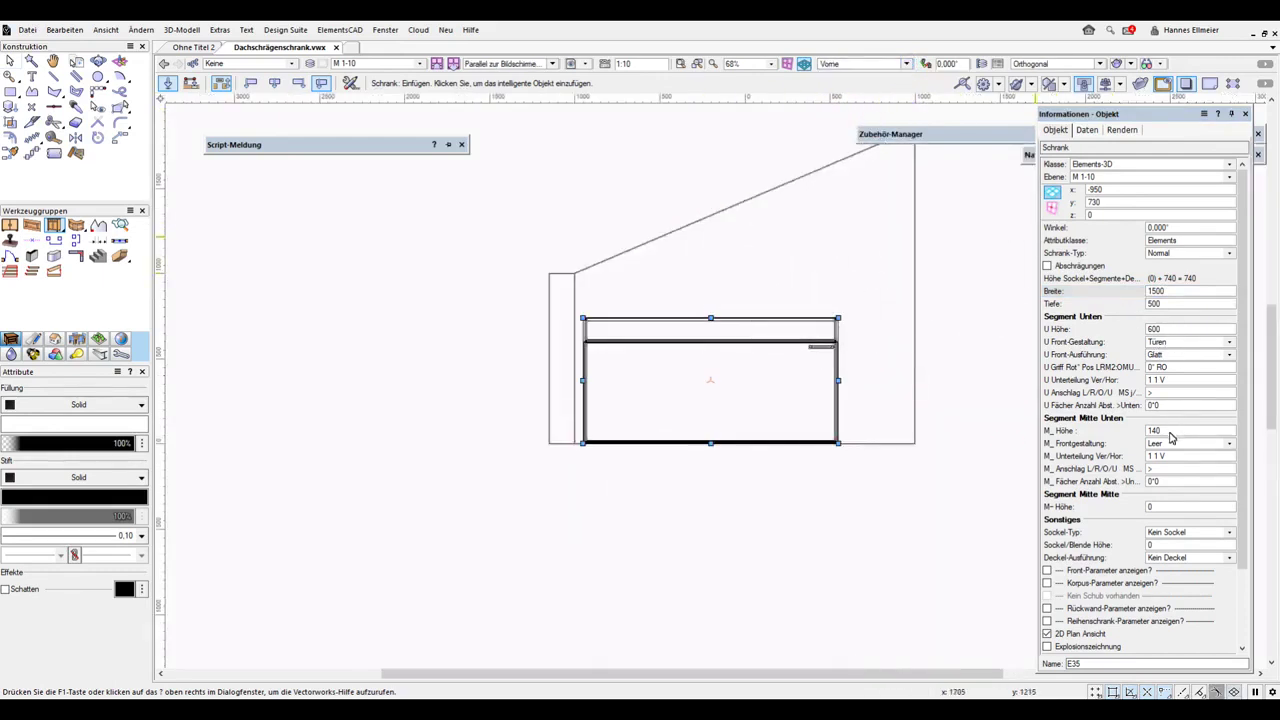
drag(1172, 437, 1154, 432)
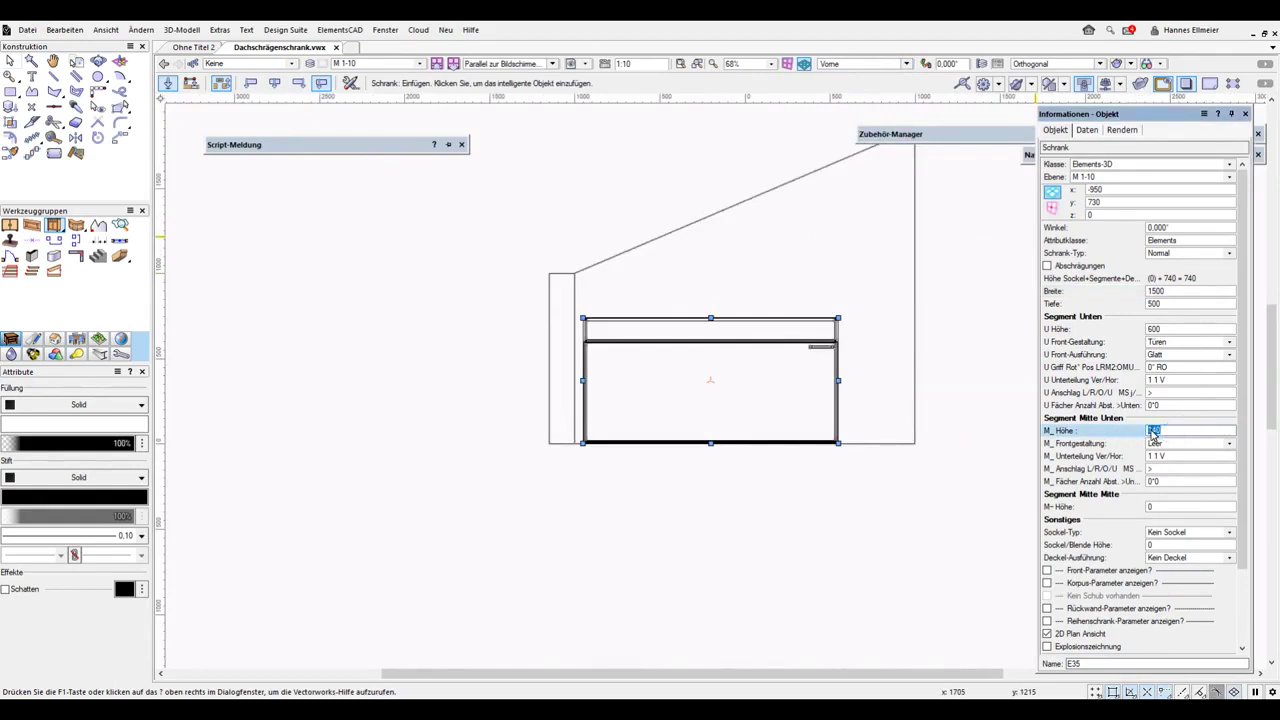
text(0)
key(Return)
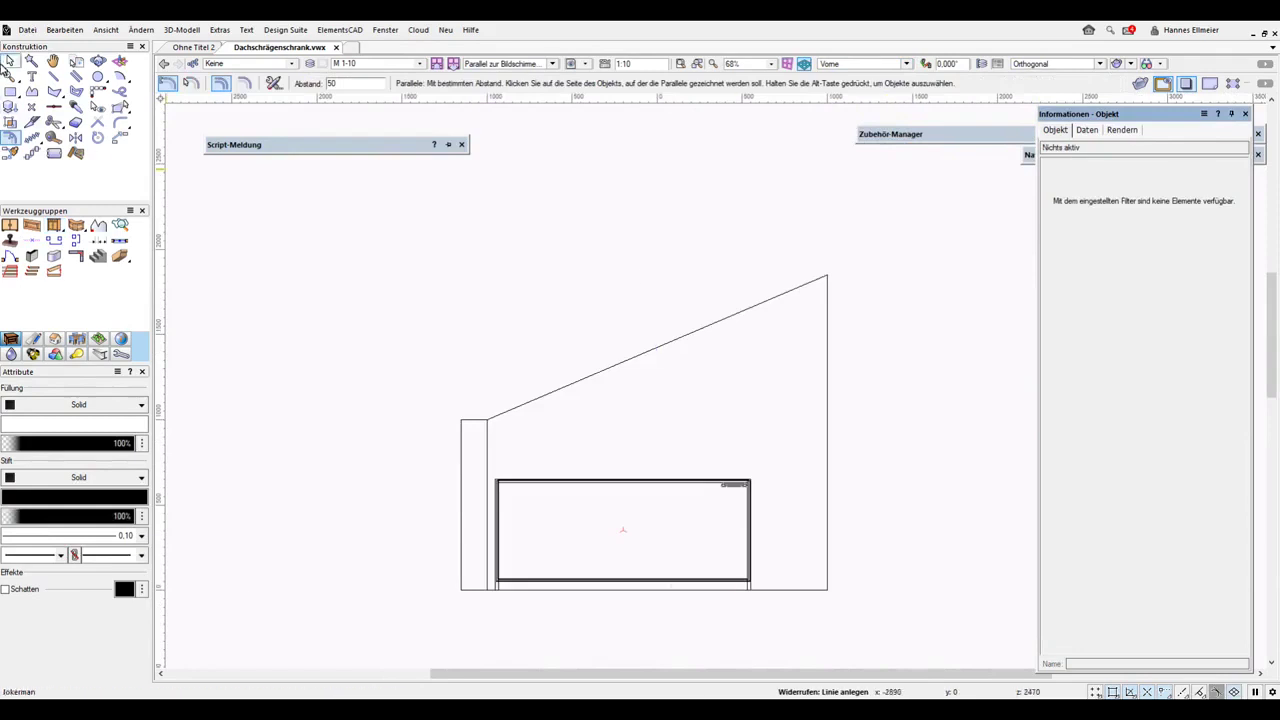
- Draw a line along the roof slope from its upper end to the eave and create a parallel 50 mm inside the room
click(54, 76)
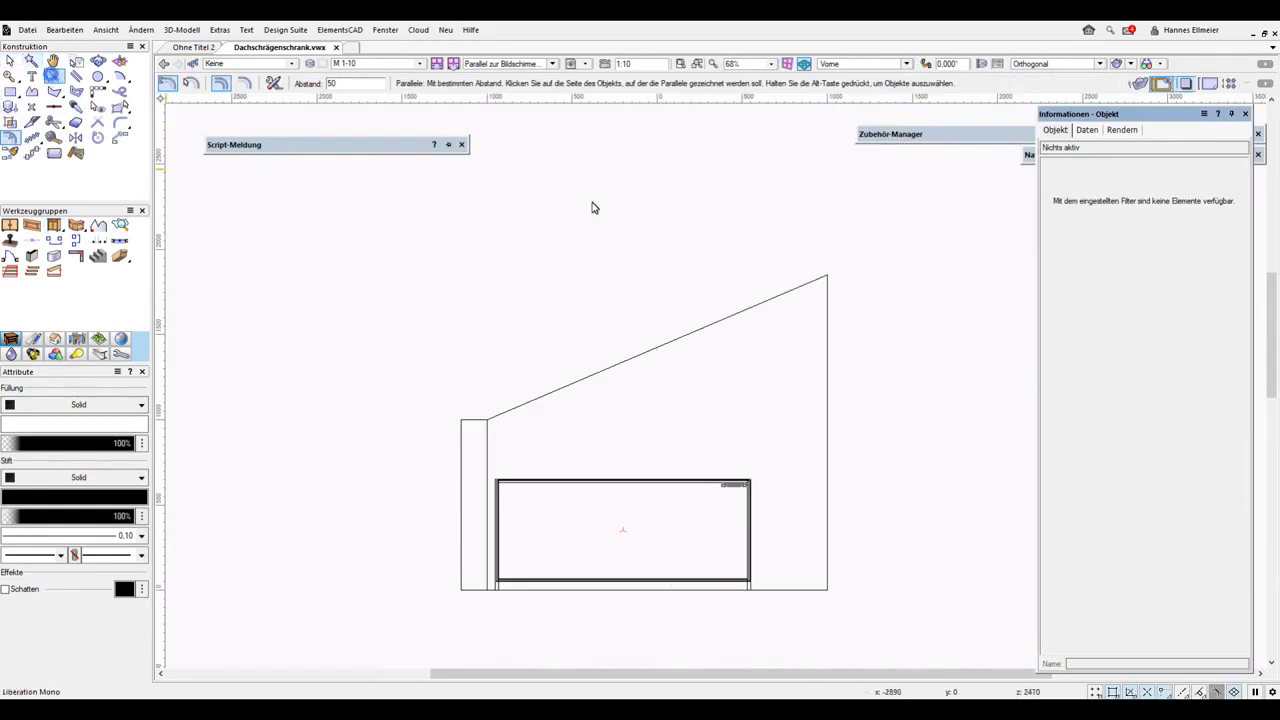
click(825, 277)
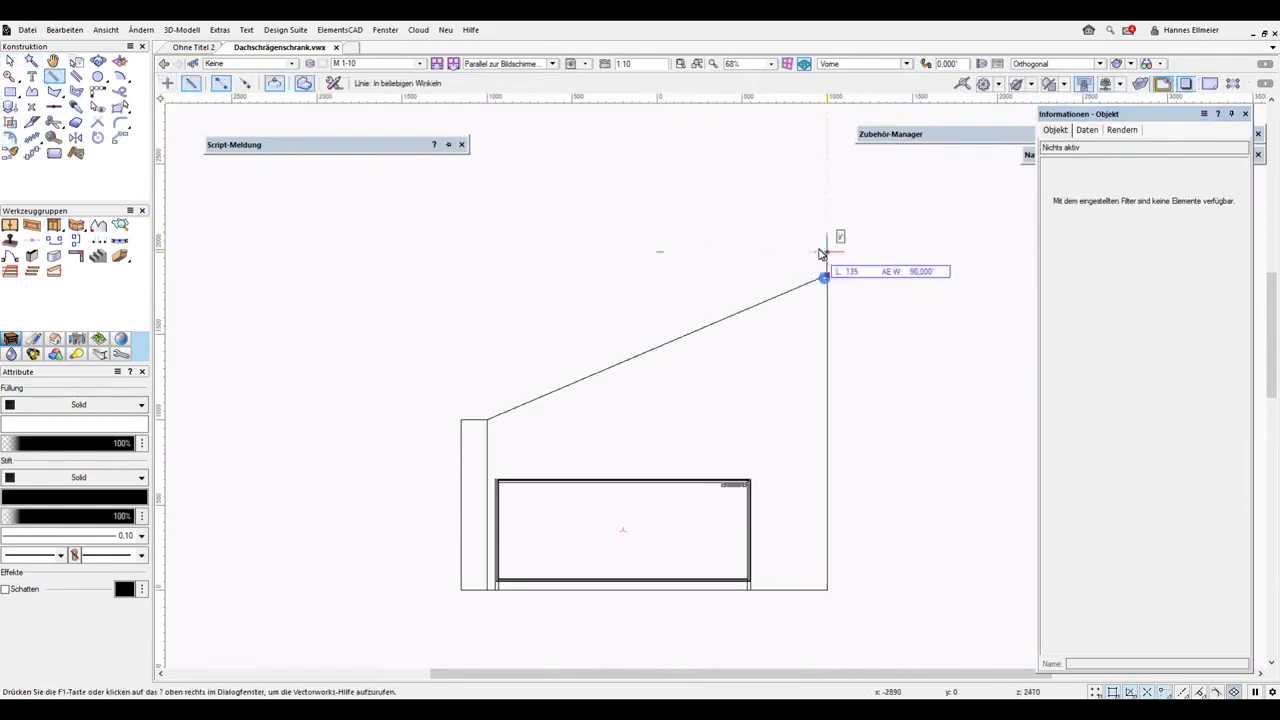
click(487, 421)
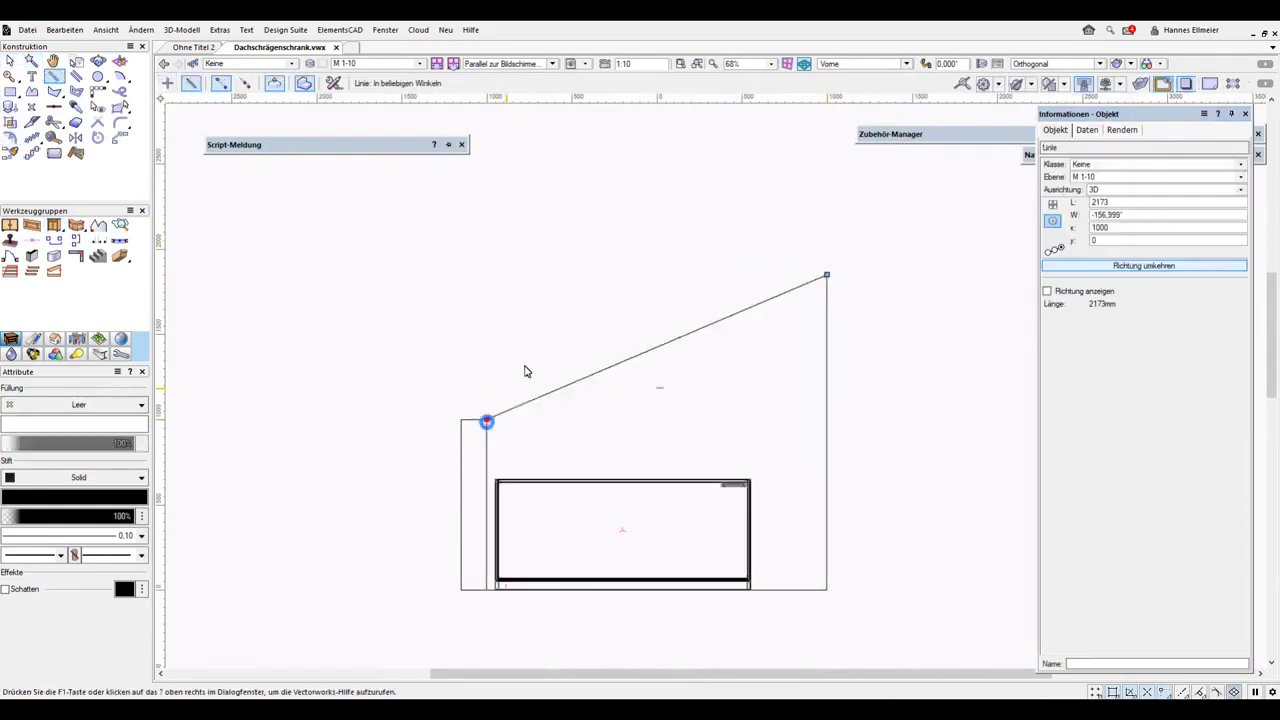
click(10, 137)
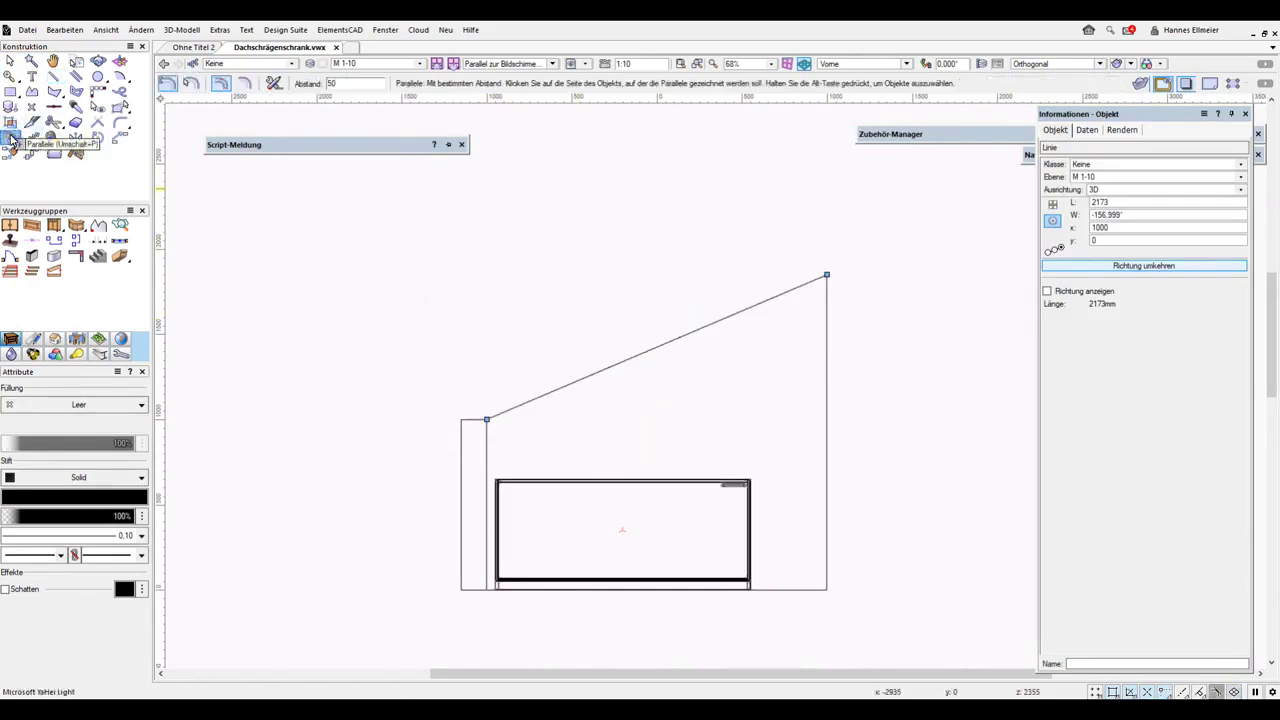
click(647, 376)
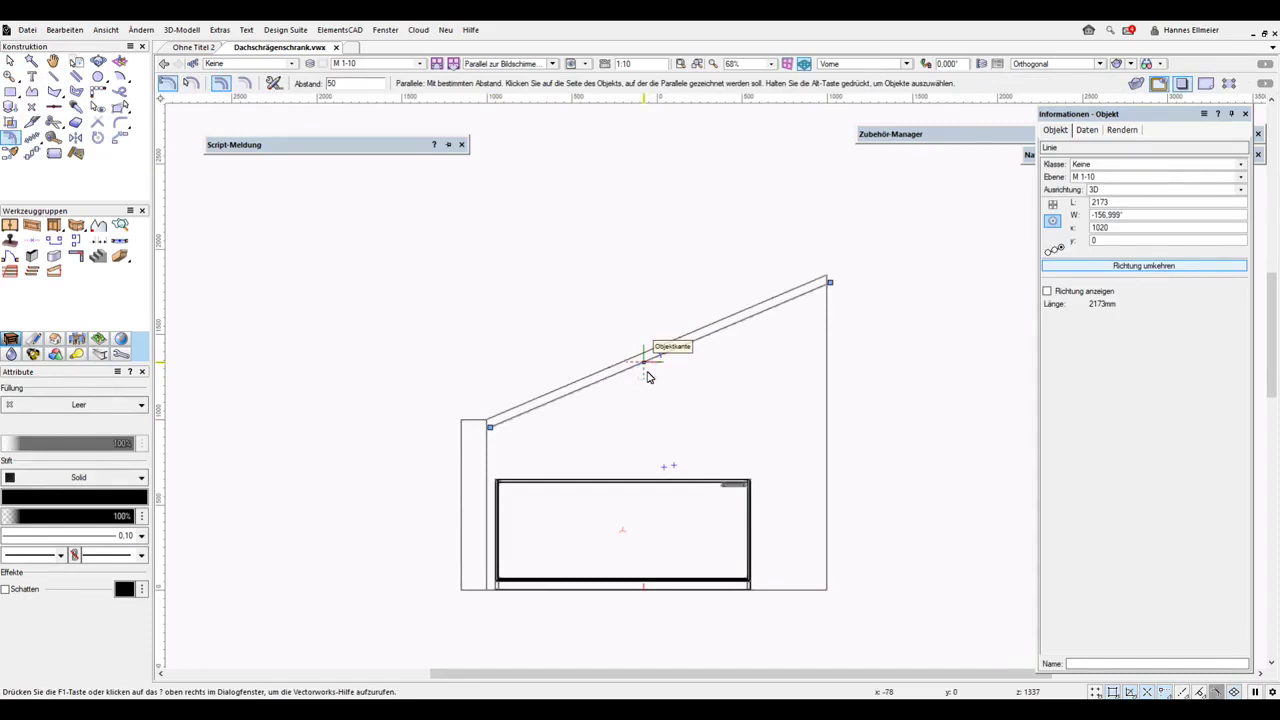
- Review the edge-alignment snap settings, including the option for a parallel at a set distance, and close them unchanged
click(10, 61)
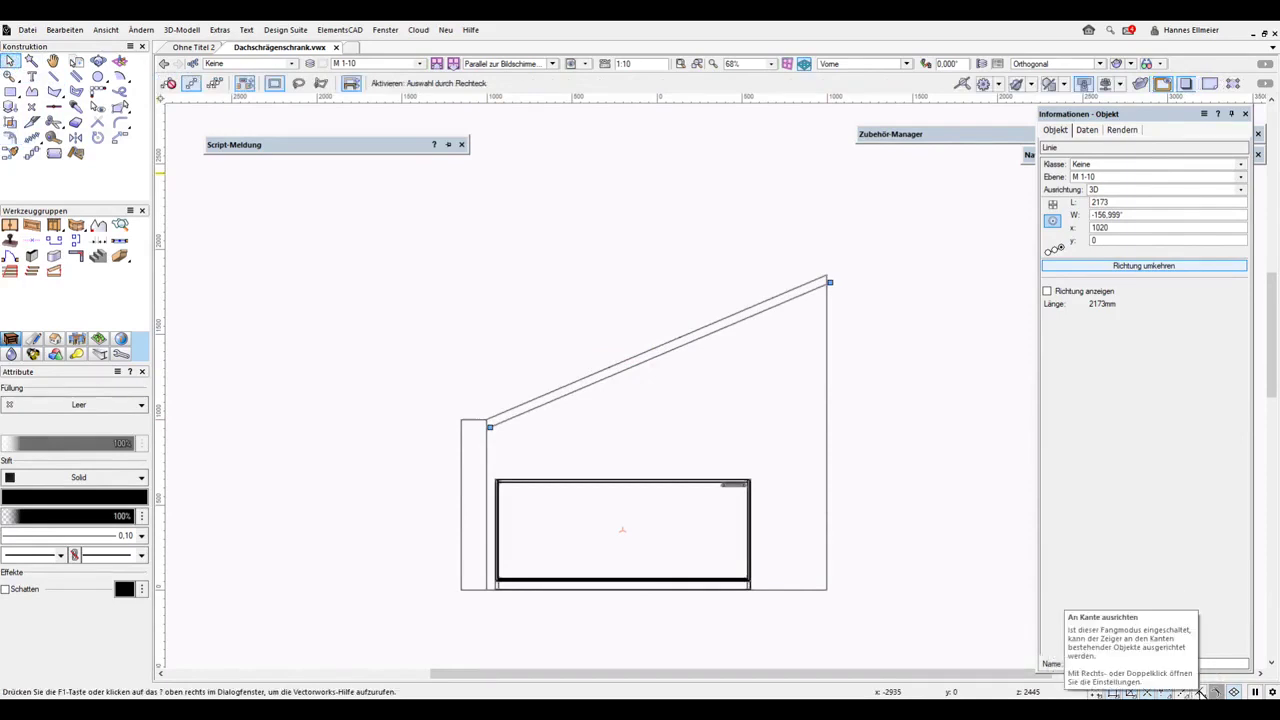
right_click(1200, 692)
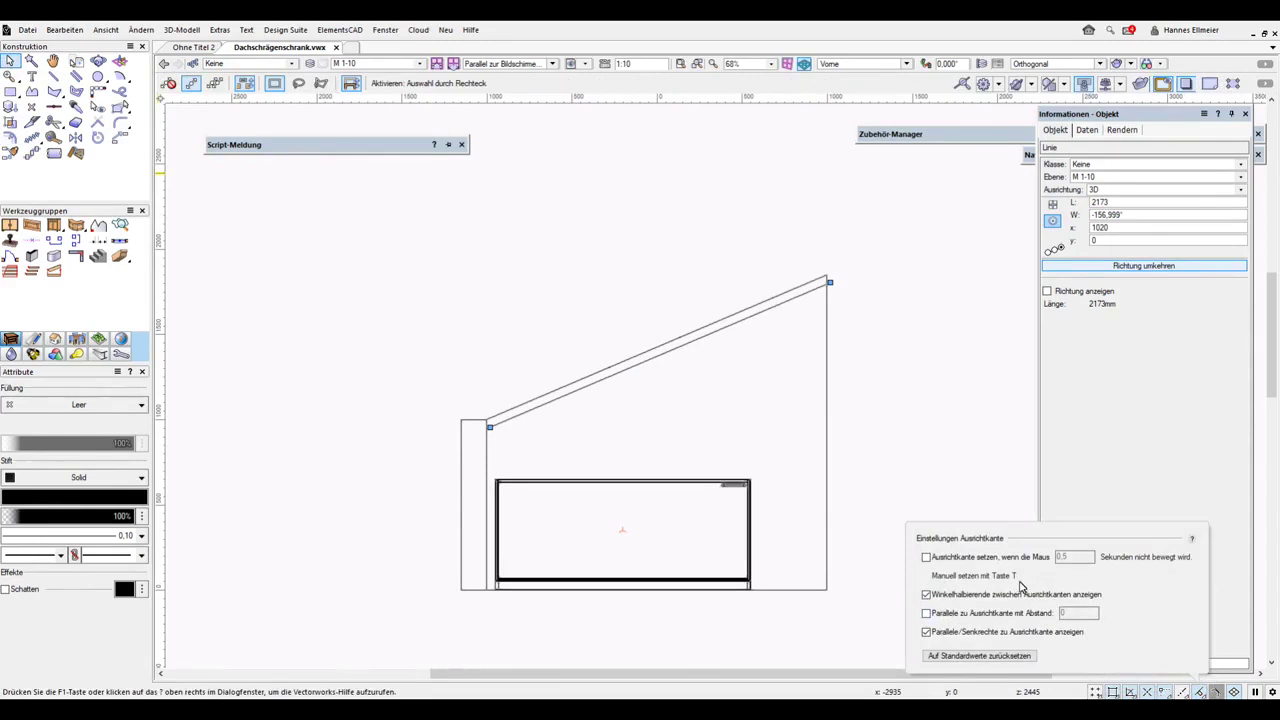
key(Escape)
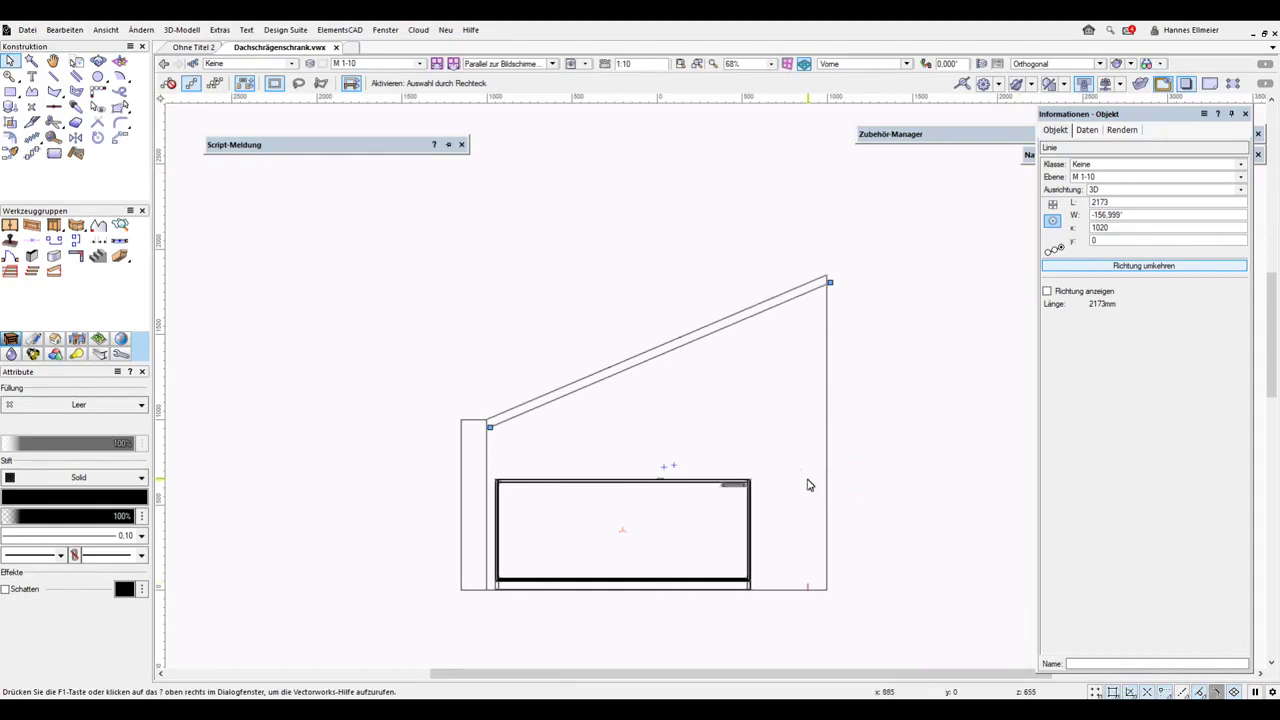
- Measure the vertical distance from the cabinet's upper corner on its high side up to the parallel line below the roof
click(56, 138)
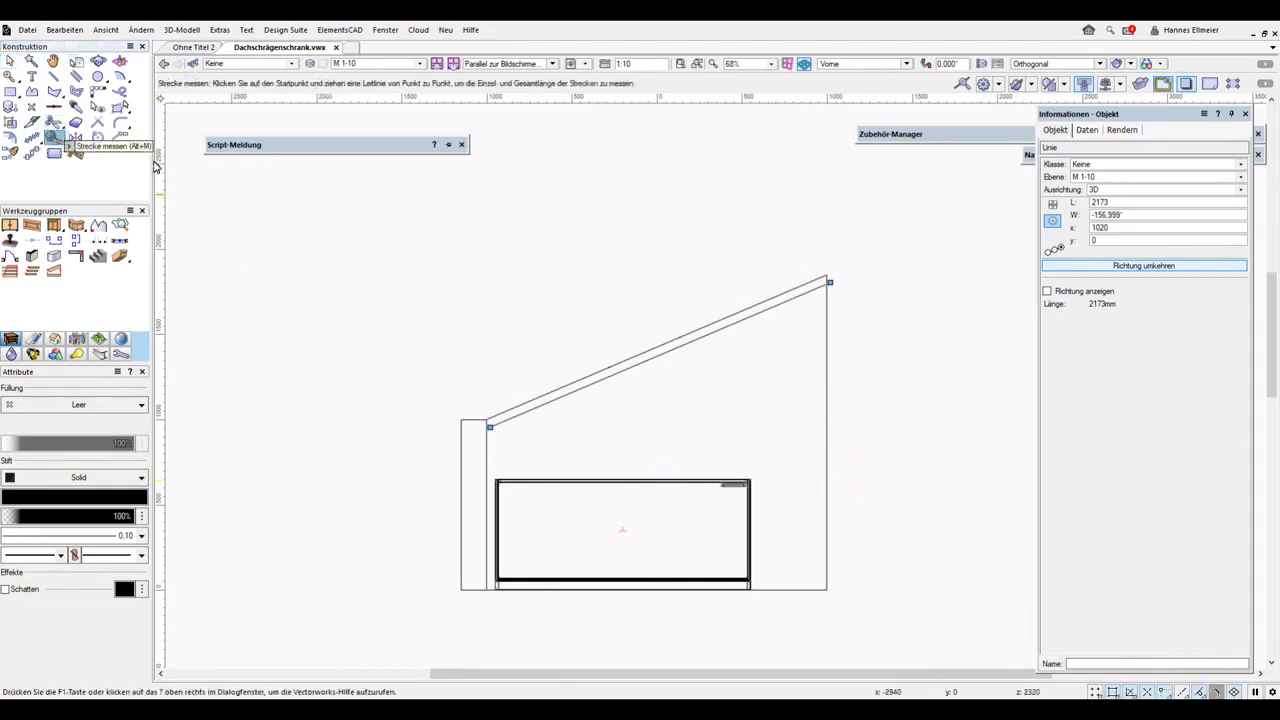
click(754, 476)
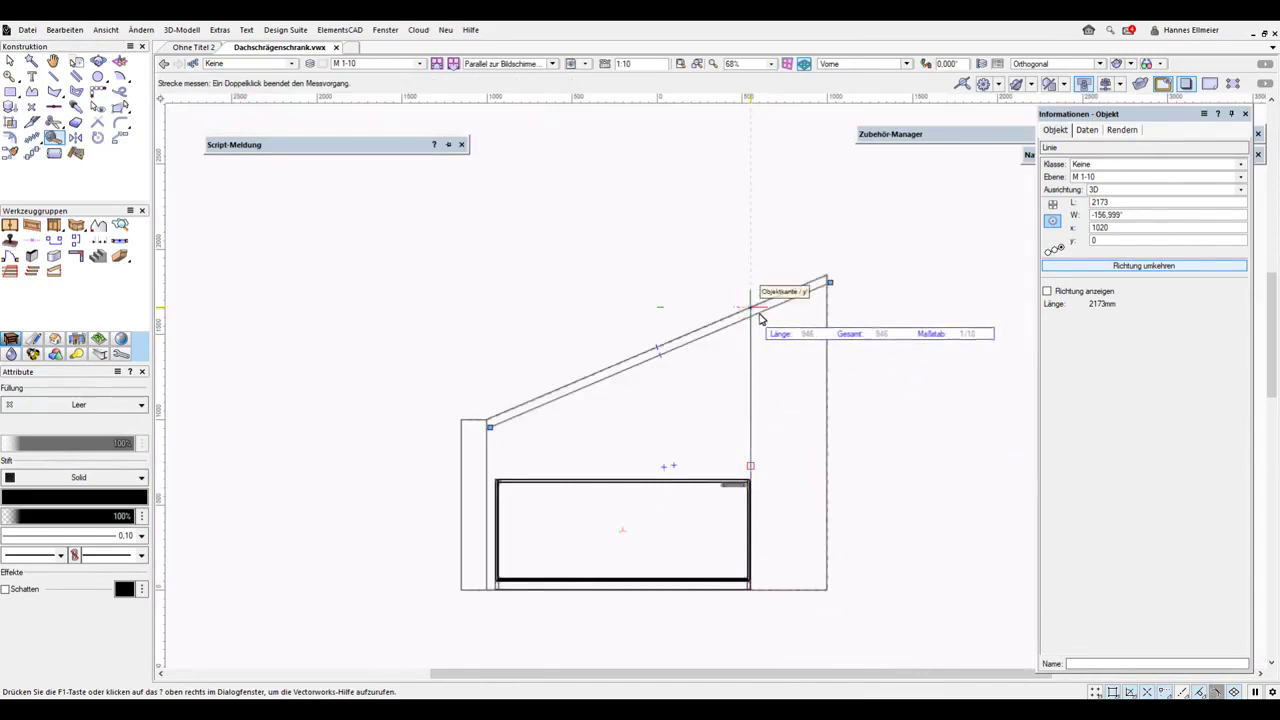
scroll(768, 316, up, 5)
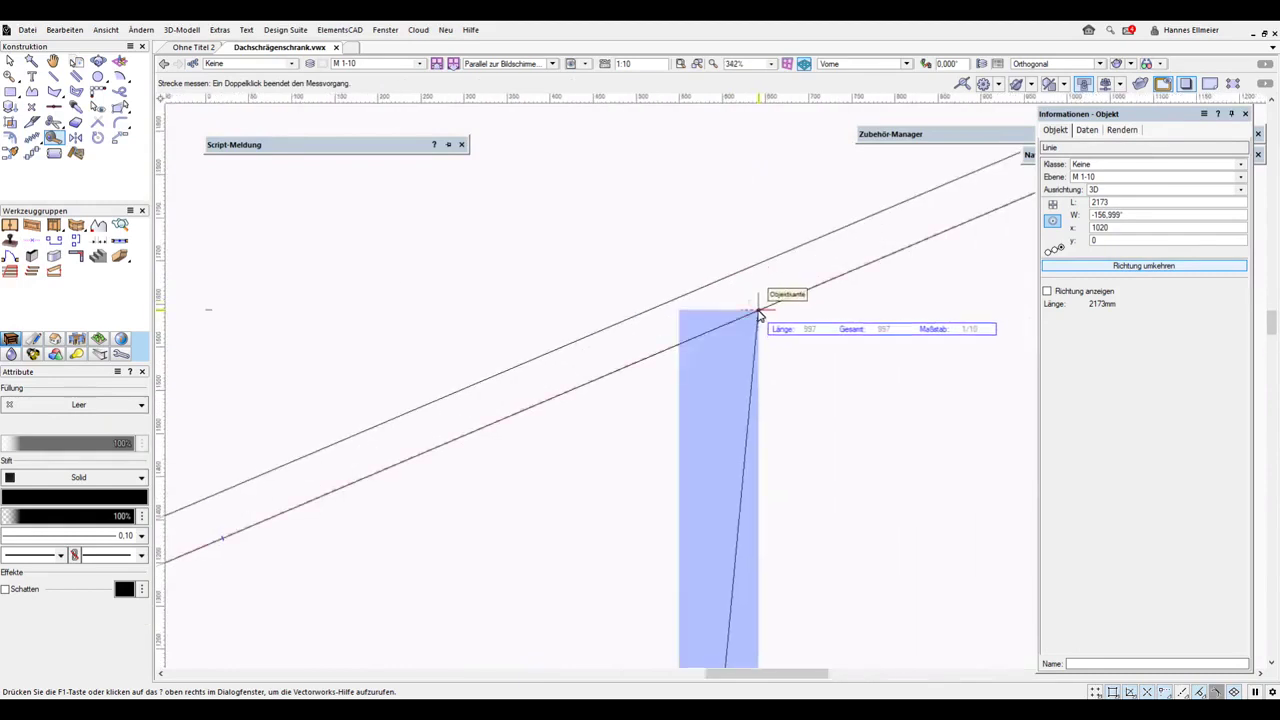
double_click(673, 352)
scroll(676, 359, down, 4)
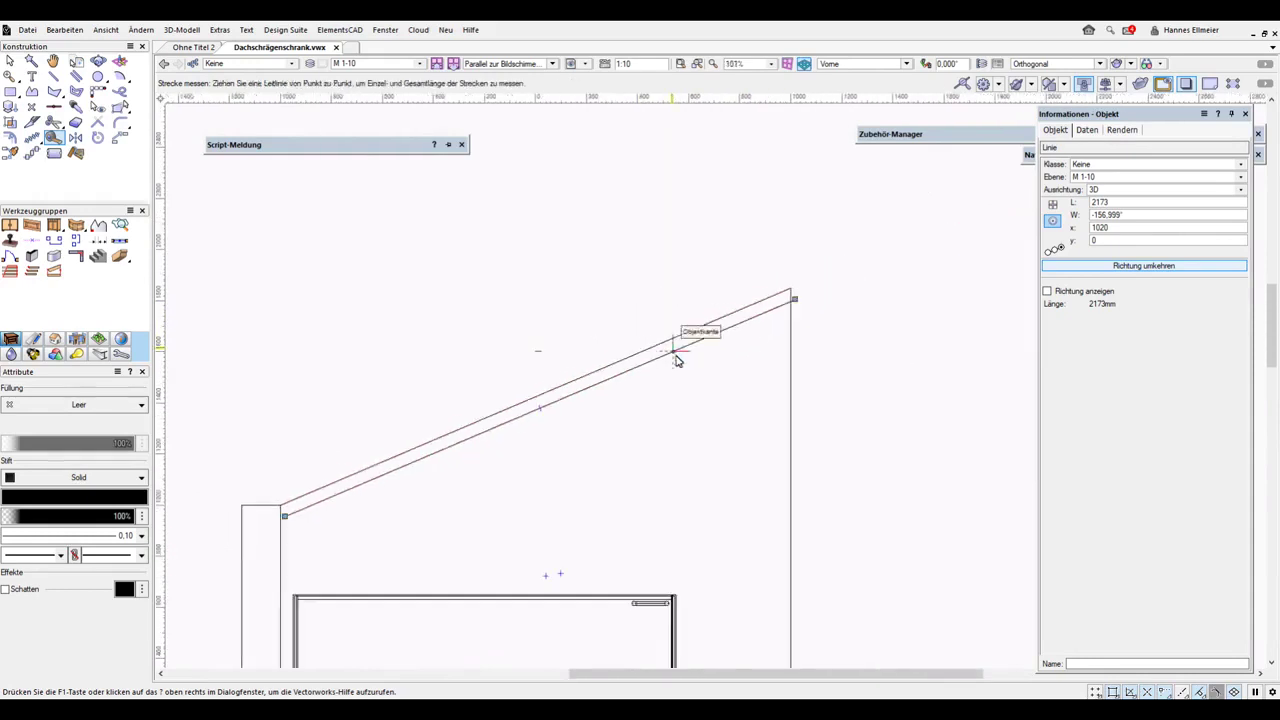
scroll(676, 359, down, 3)
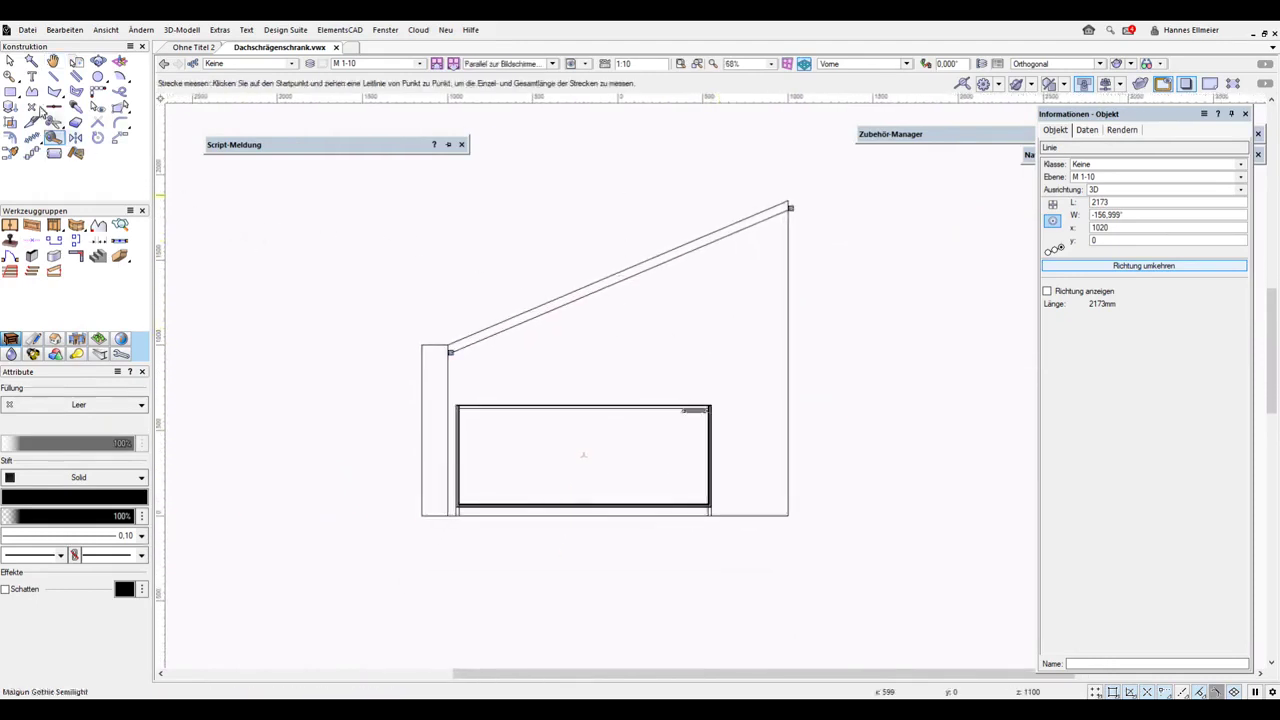
- Raise the cabinet's lower segment height by 954 mm to 1554 mm
click(9, 61)
click(709, 408)
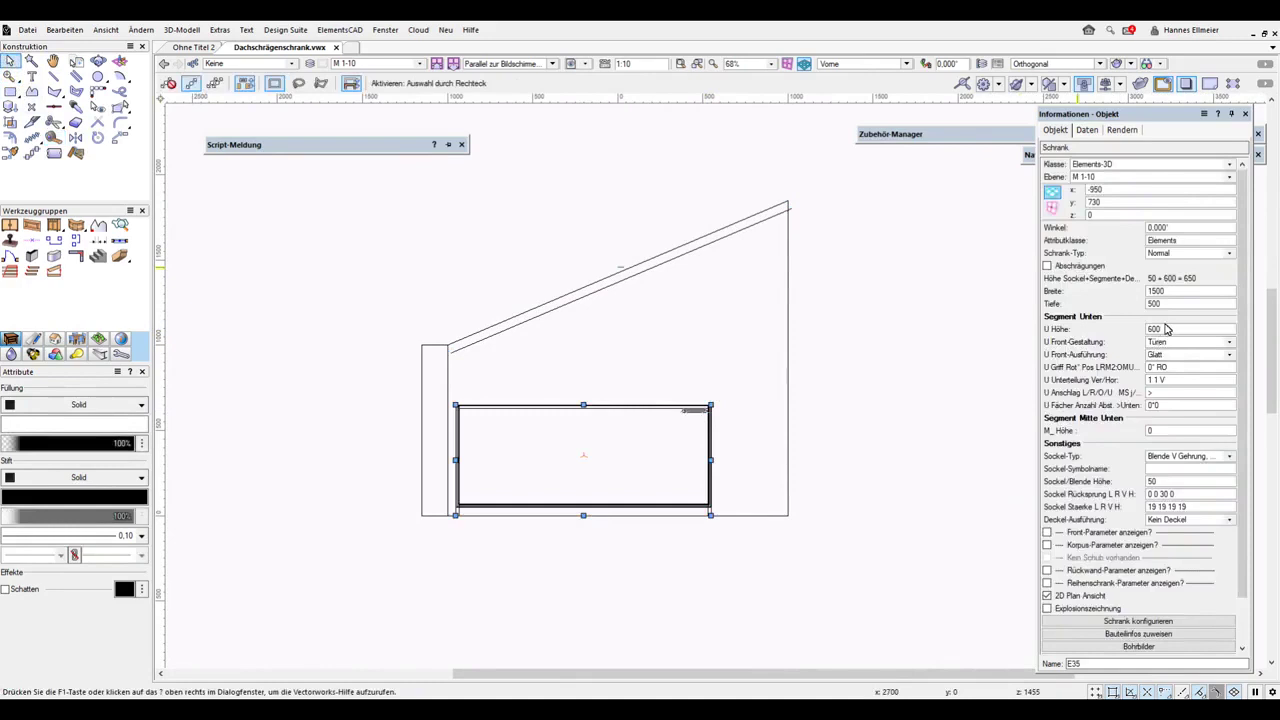
click(1166, 330)
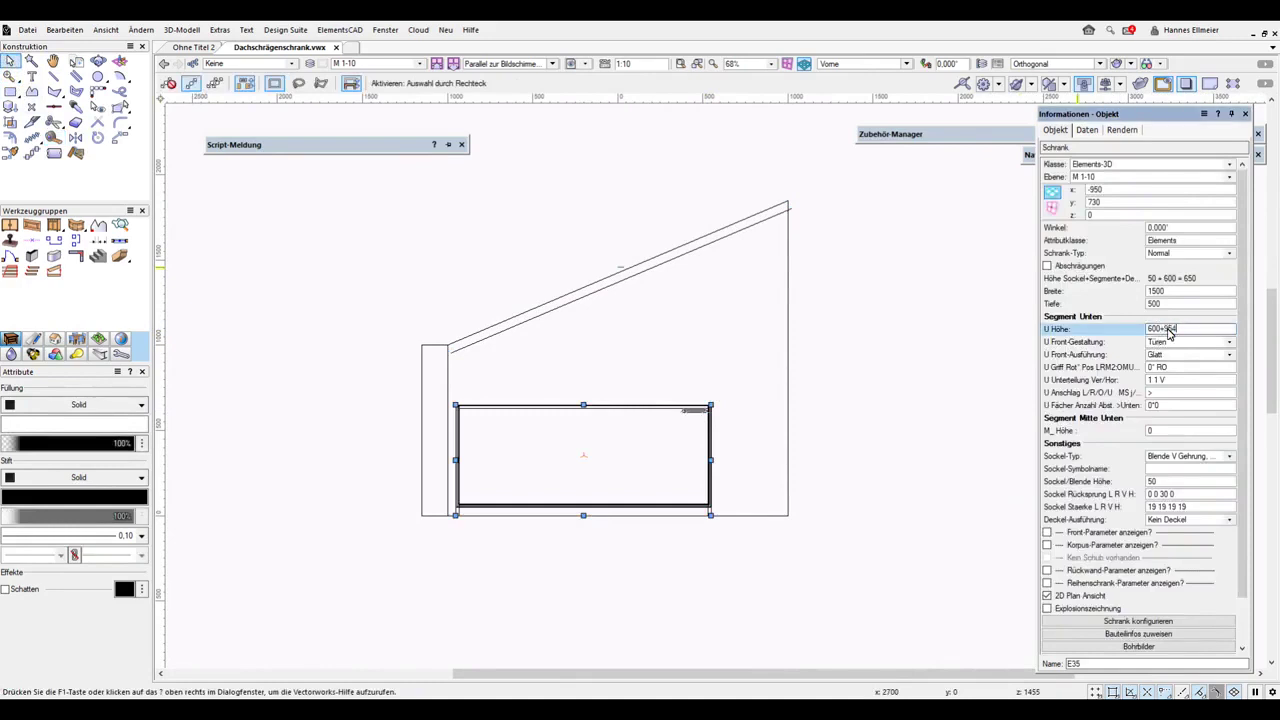
text(+954)
key(Return)
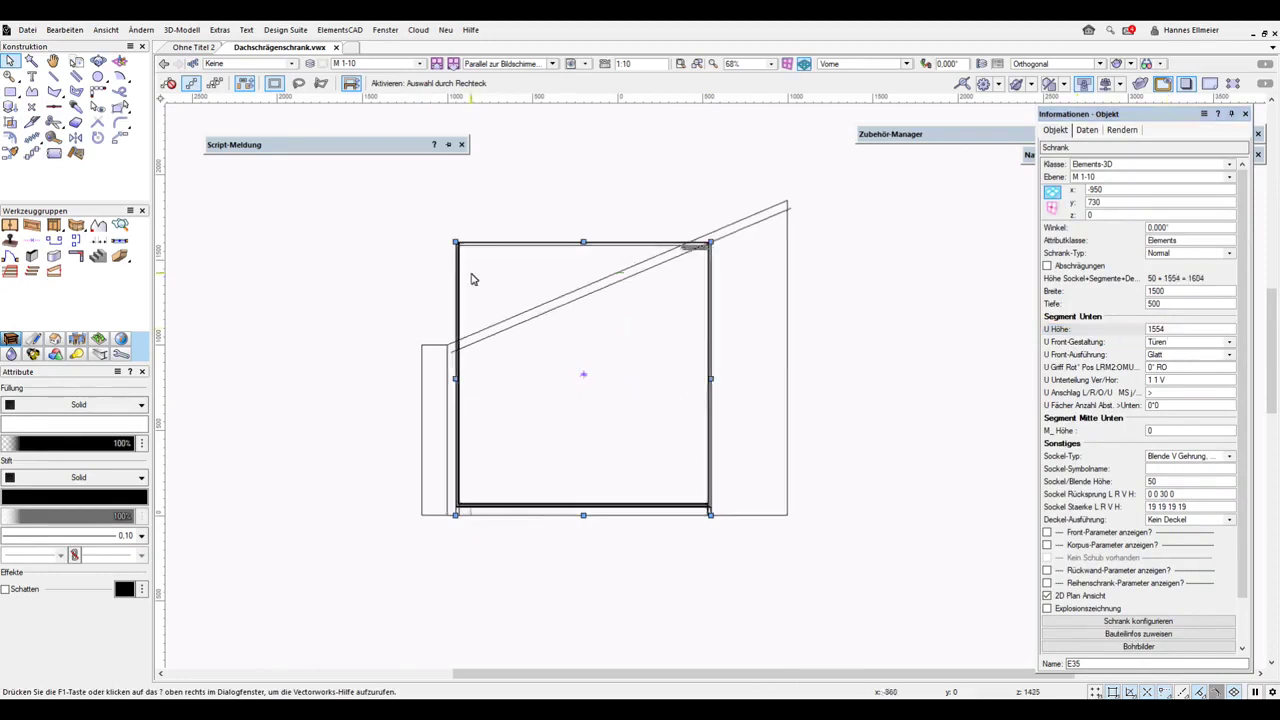
- Measure the vertical distance from the cabinet's upper corner on the eave side down to the parallel line below the roof
click(53, 137)
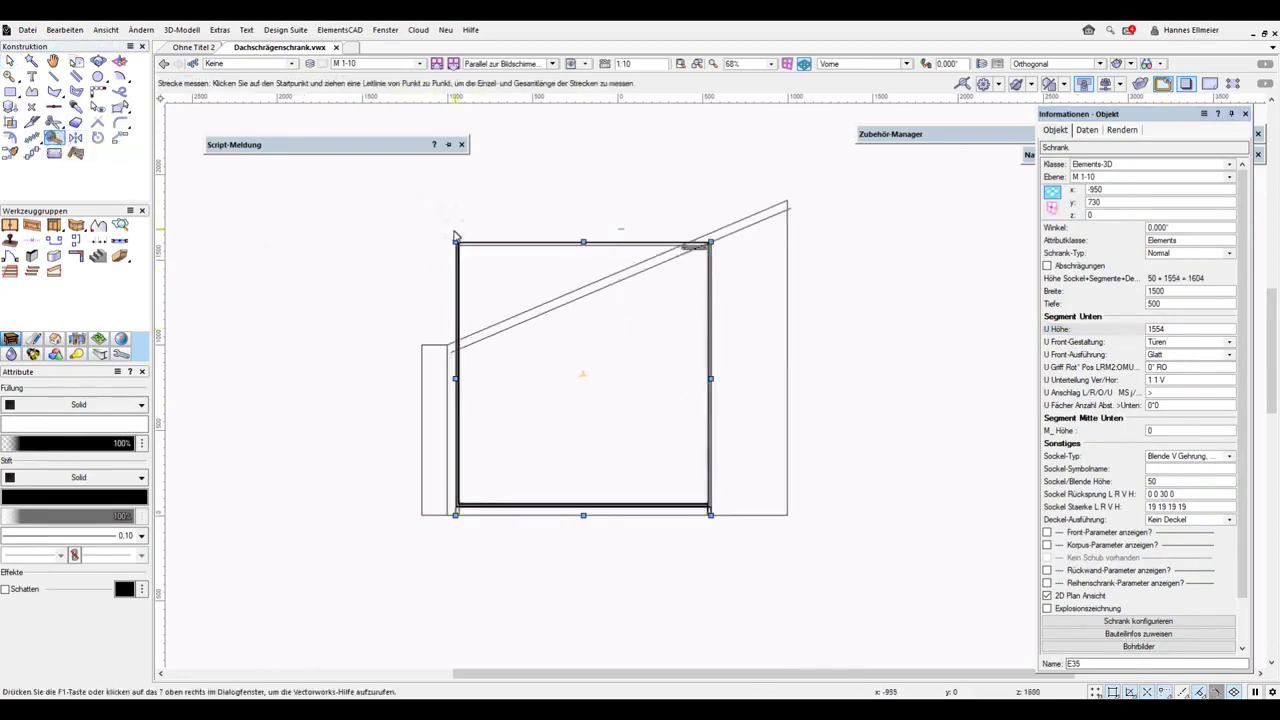
key(z)
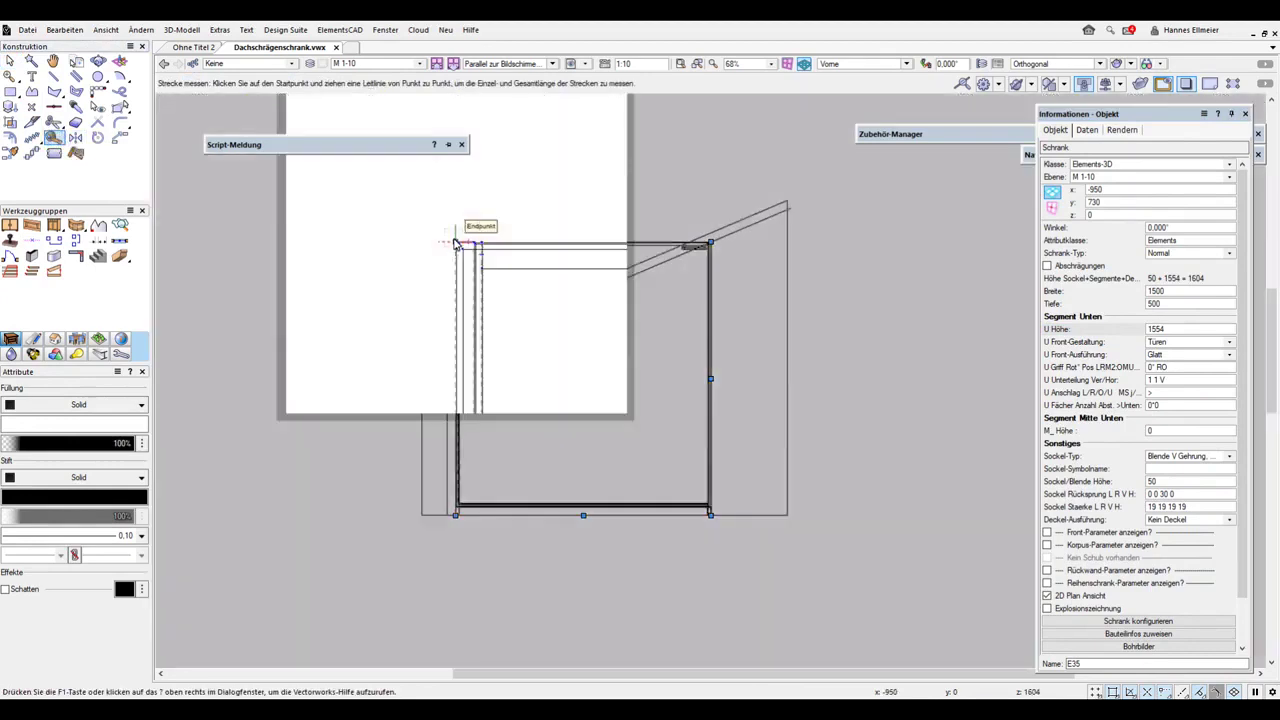
click(450, 244)
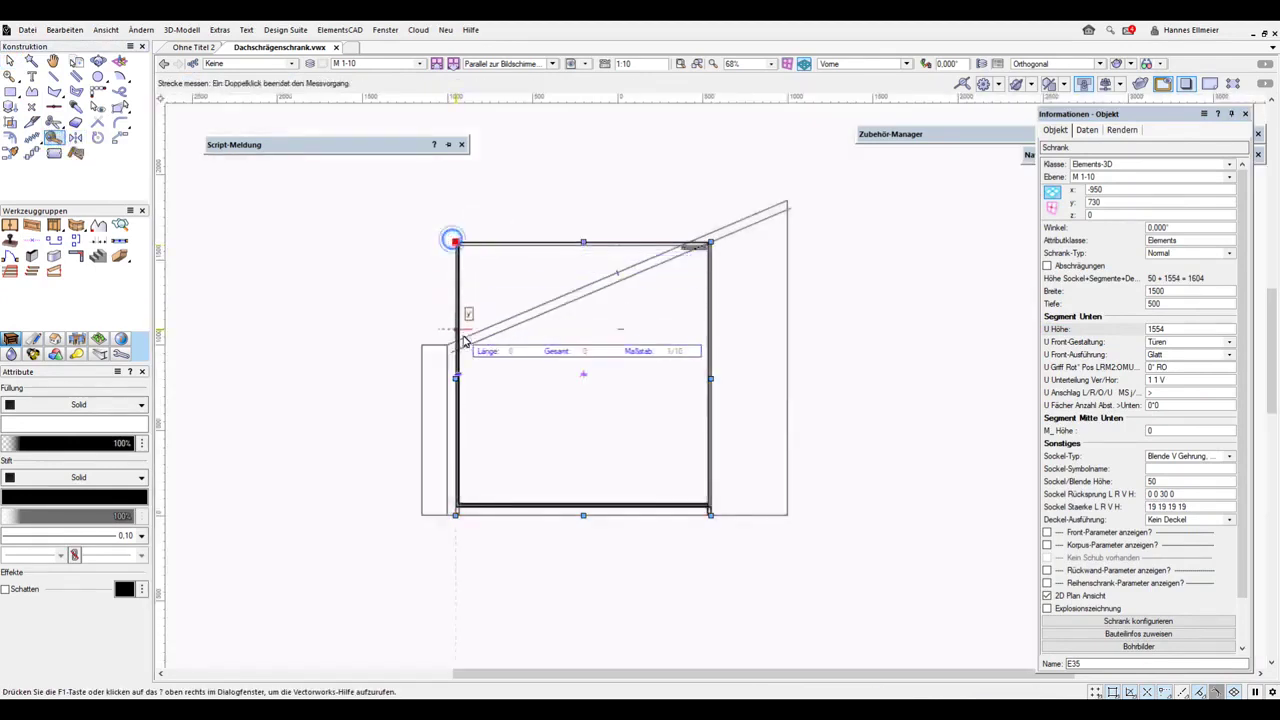
scroll(463, 352, up, 8)
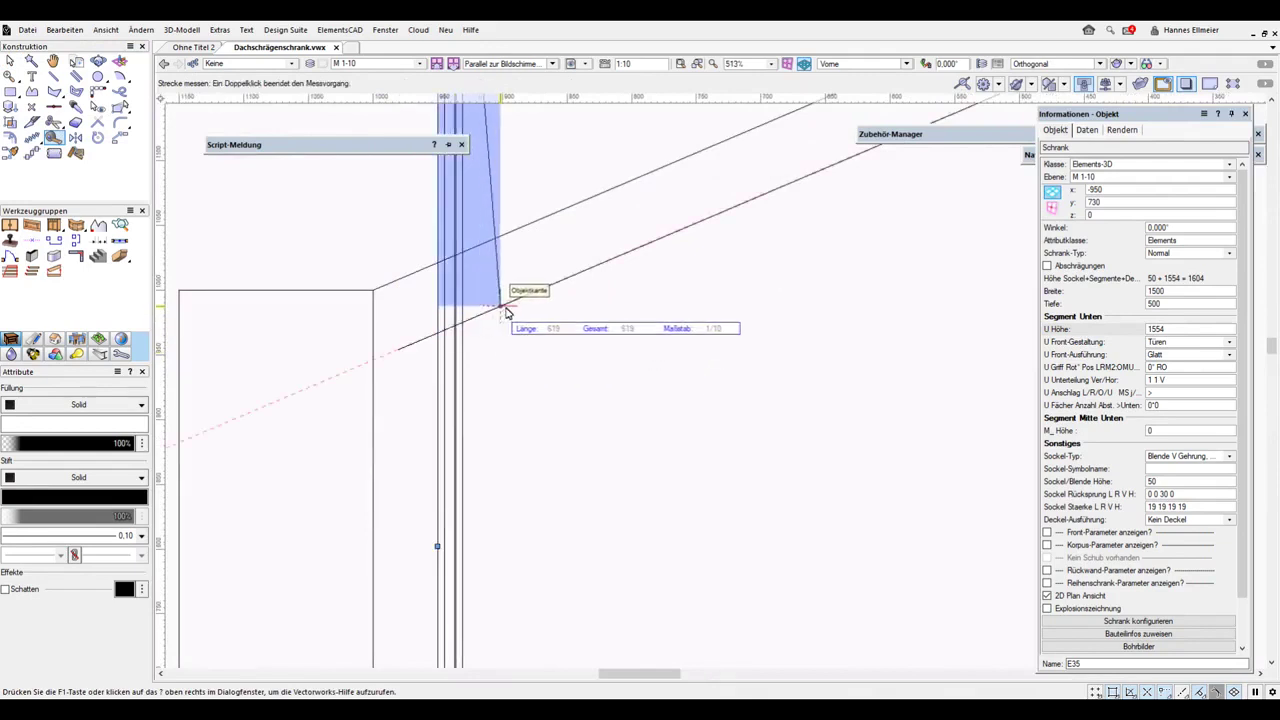
double_click(436, 339)
scroll(519, 318, down, 8)
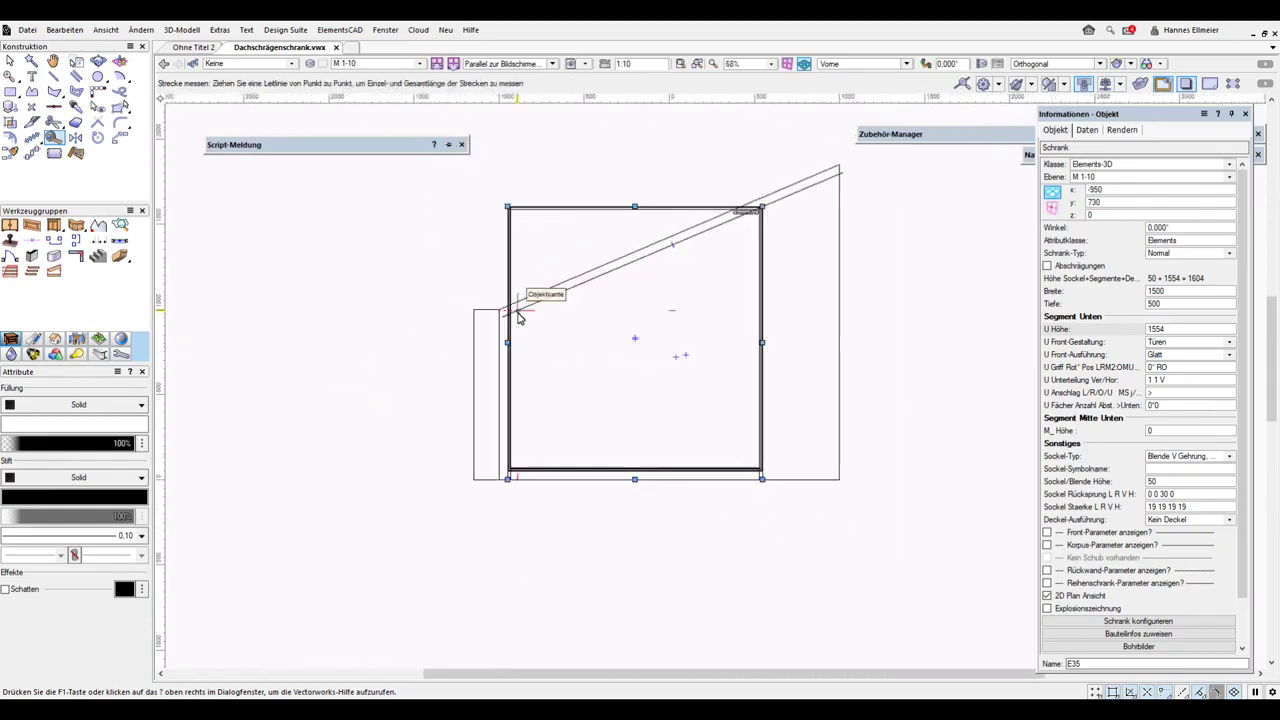
- Enable the cabinet's upper left roof-slope cut and set it to 1500 mm wide and 637 mm high
click(1047, 266)
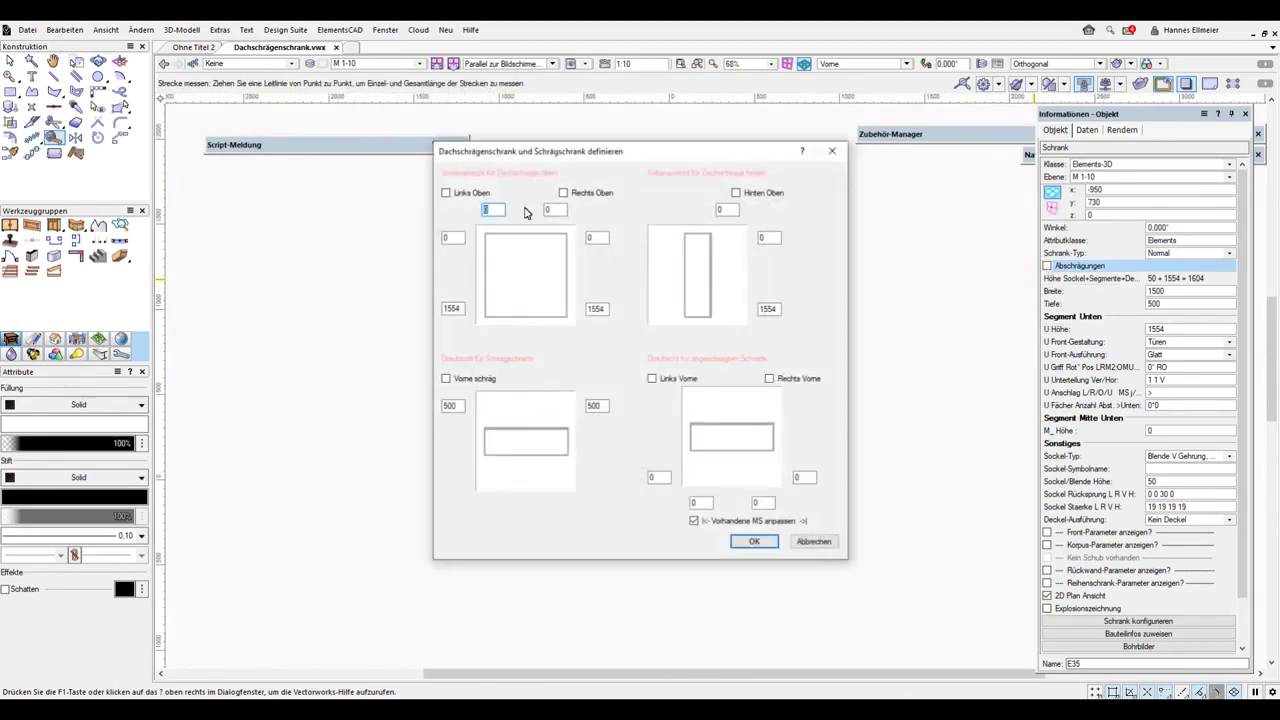
click(447, 194)
drag(459, 238, 402, 246)
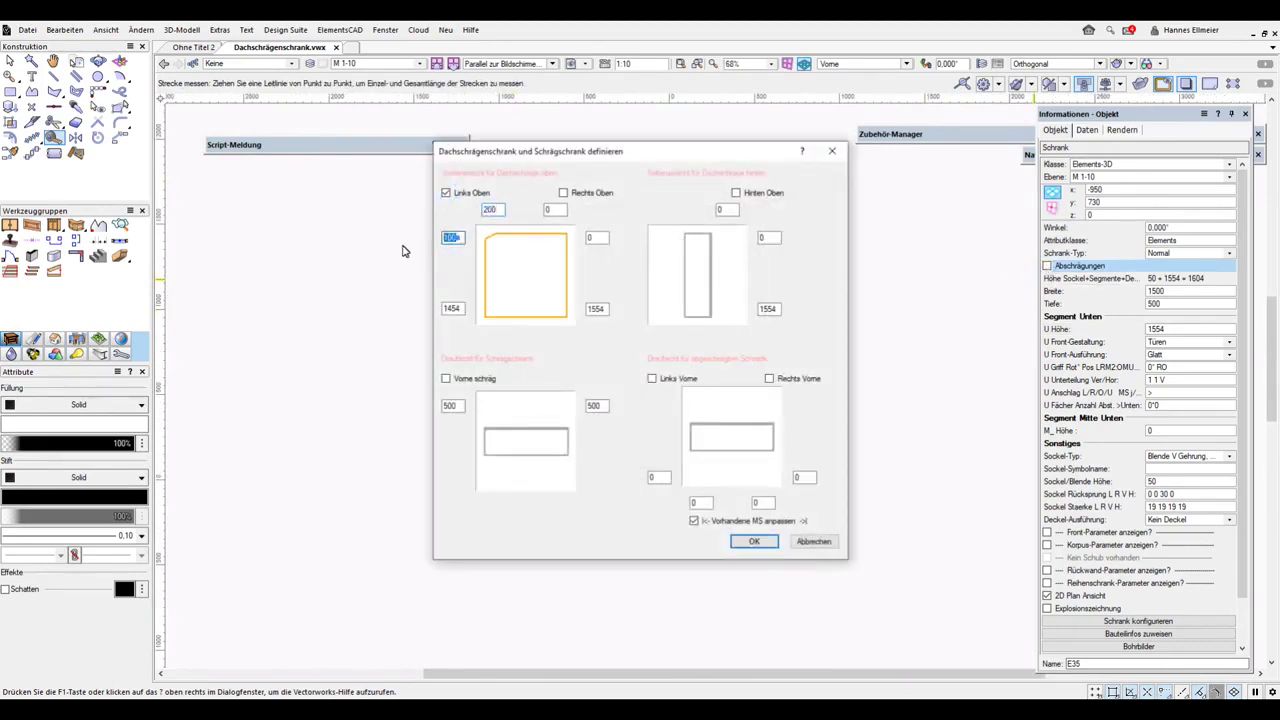
text(7)
double_click(490, 210)
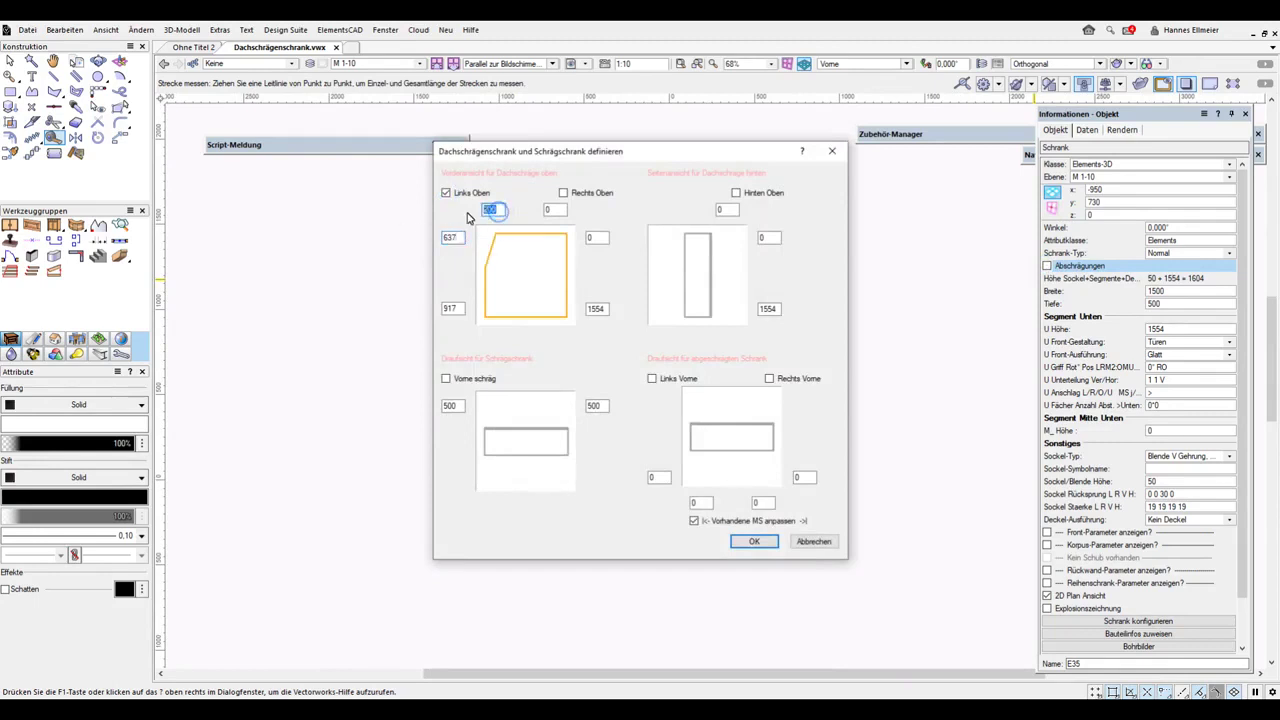
text(1500)
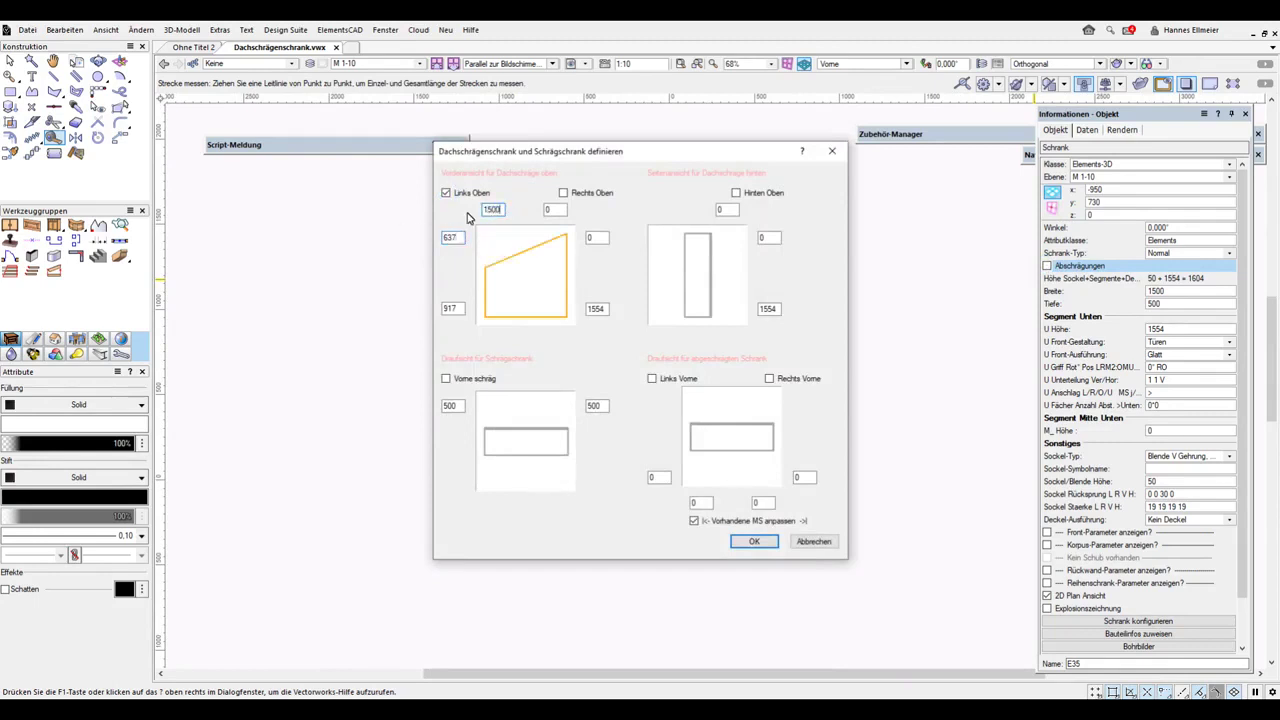
click(753, 541)
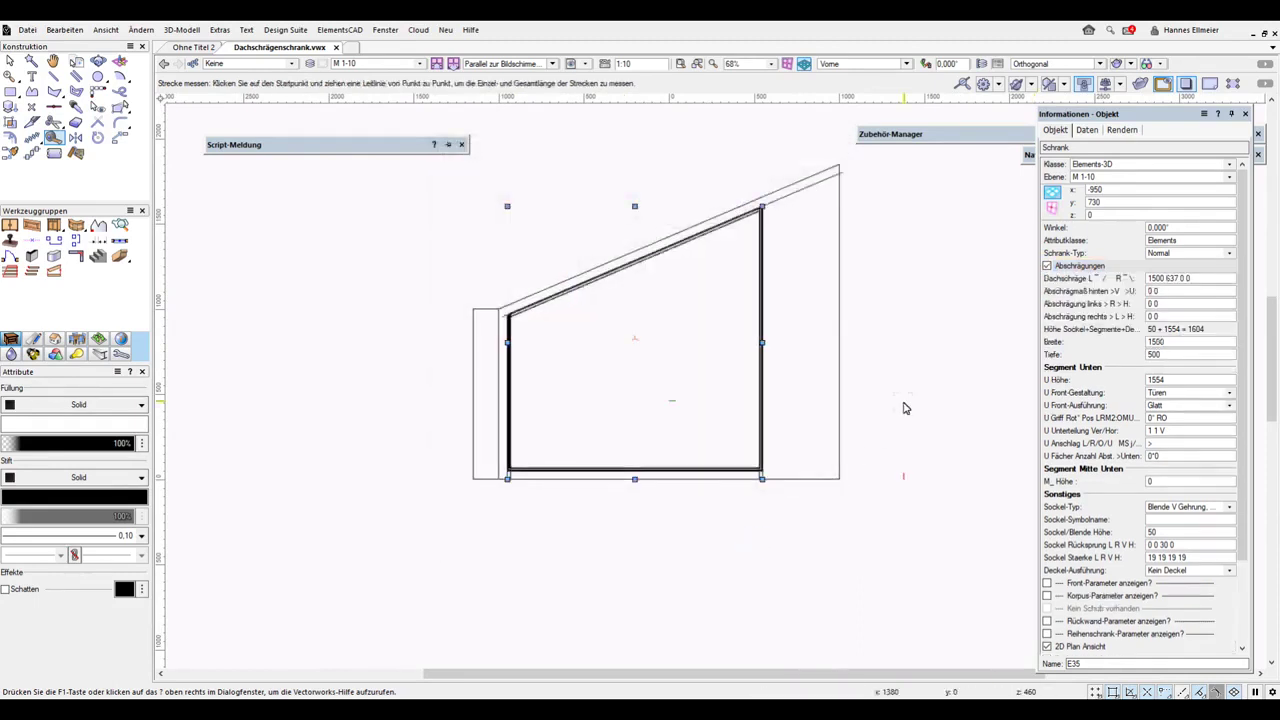
- Delete the parallel helper line that runs below the roof slope
key(x)
scroll(903, 408, up, 3)
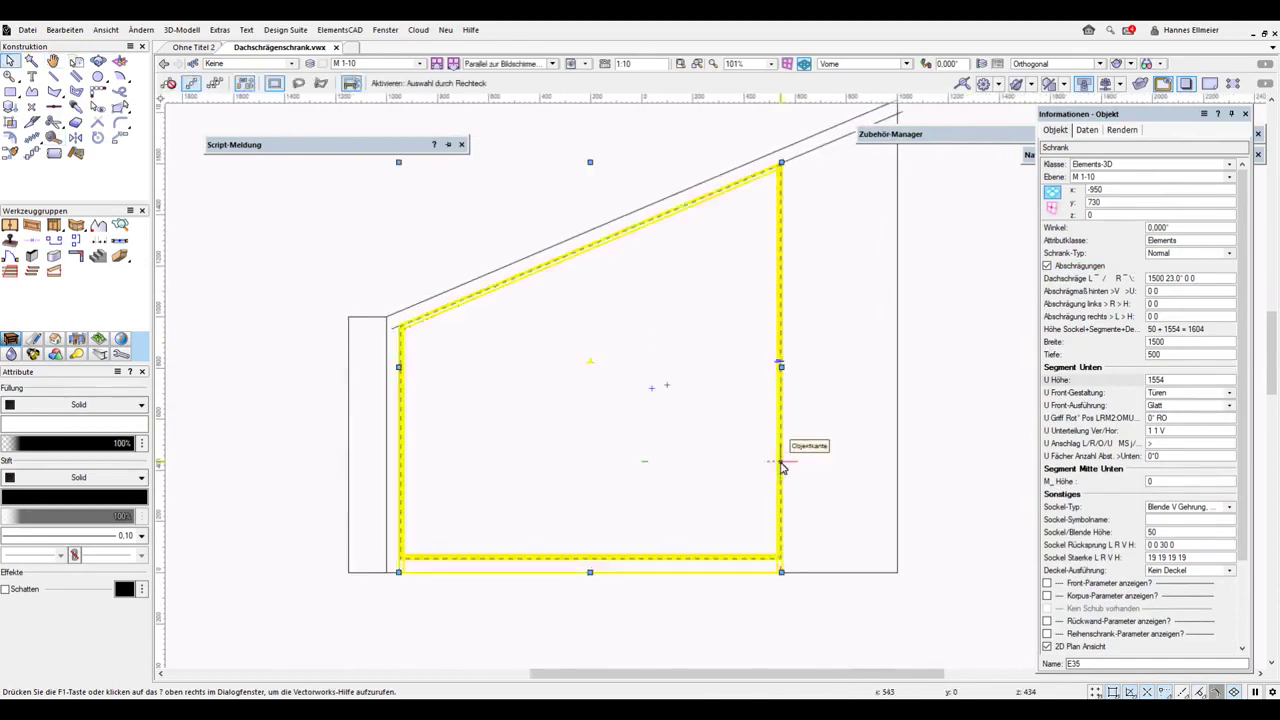
click(808, 150)
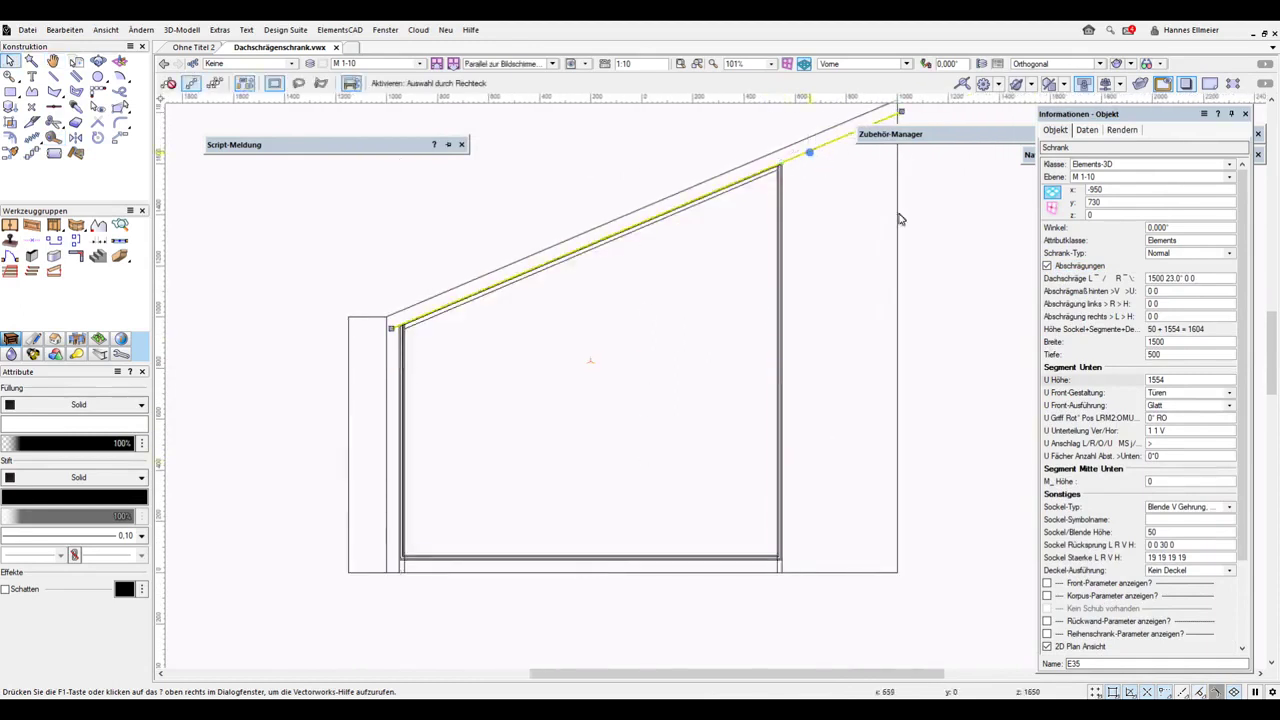
click(983, 261)
- Create a trim panel around the cabinet, 50 mm wide on both sides and top, 0 at the bottom, including the plinth height
click(781, 243)
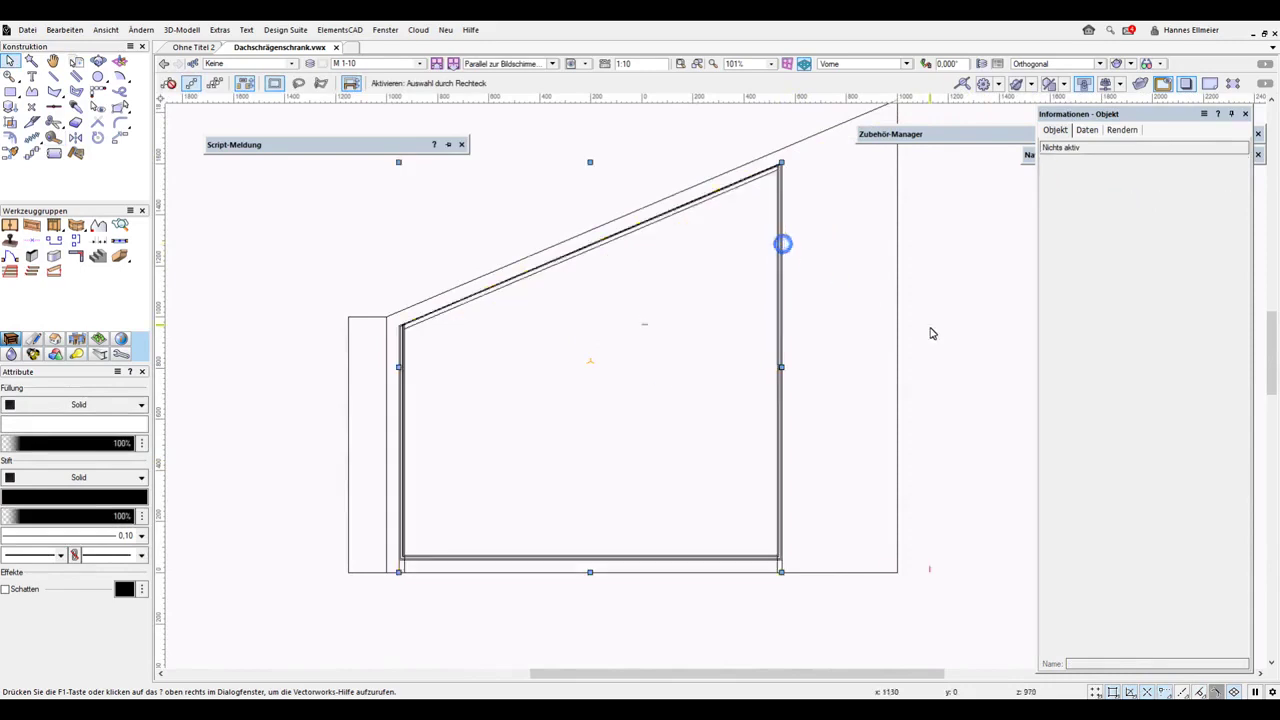
click(333, 30)
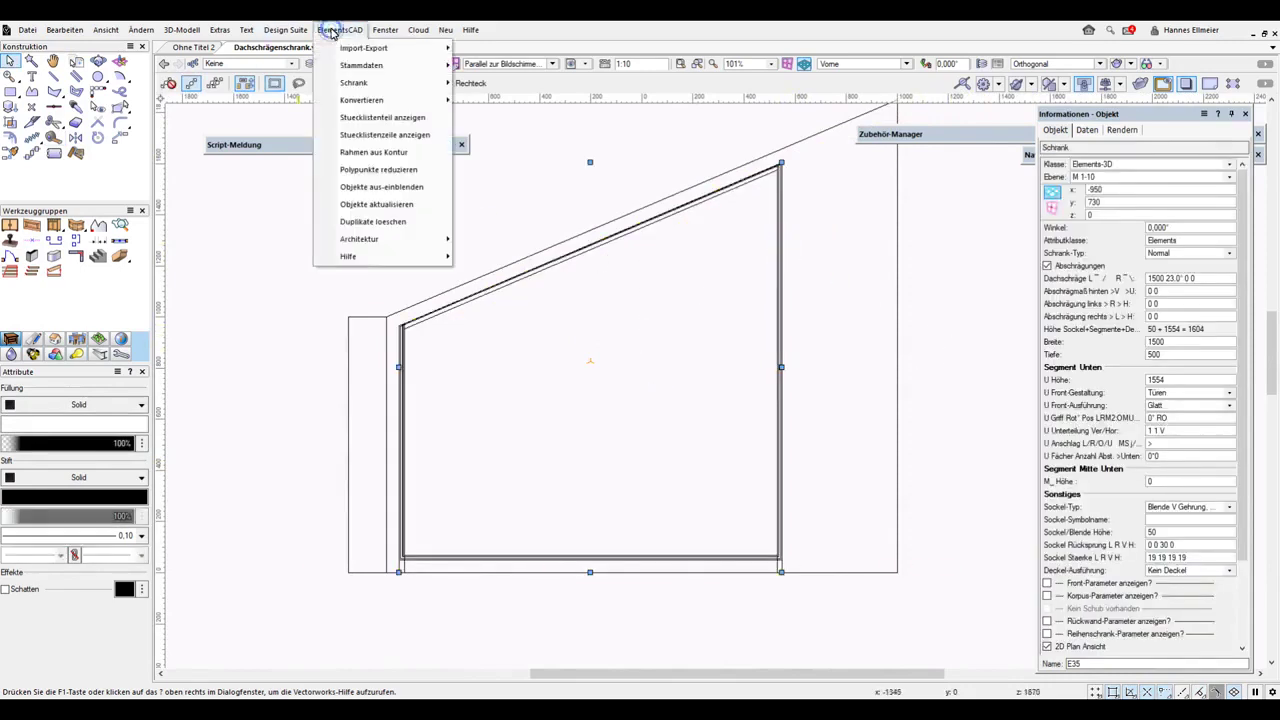
mouse_move(393, 84)
click(505, 134)
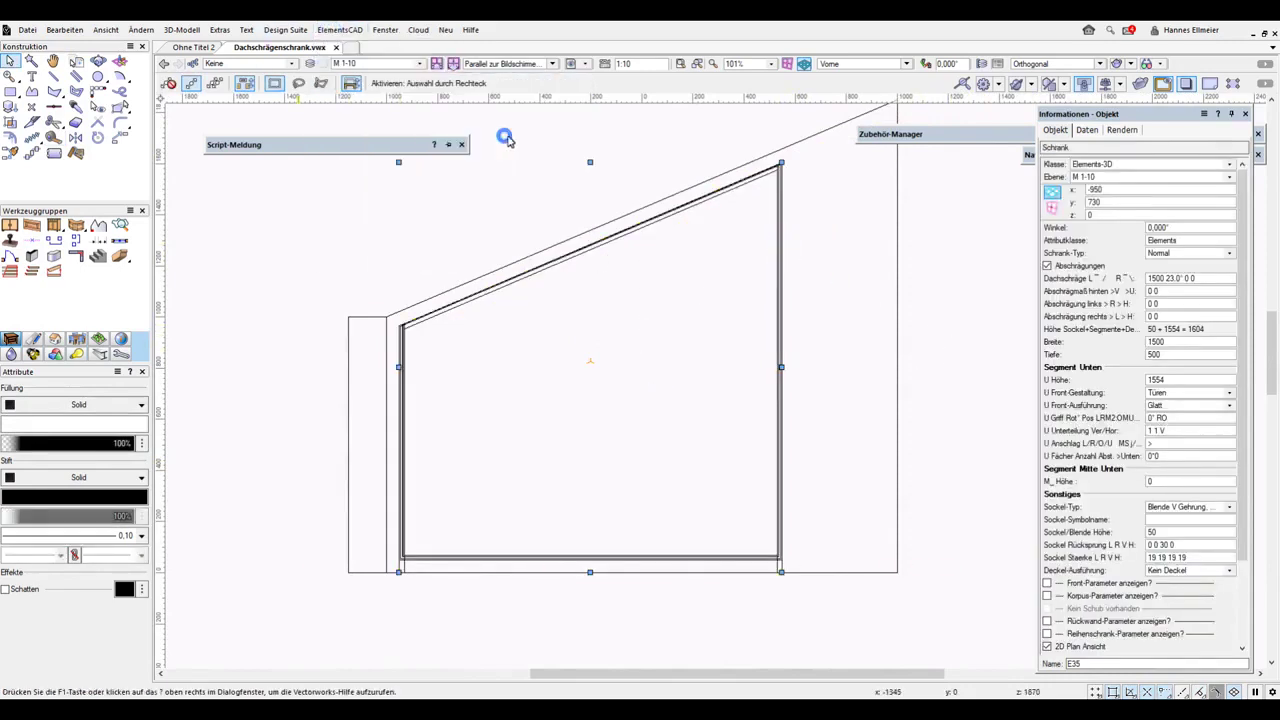
double_click(547, 339)
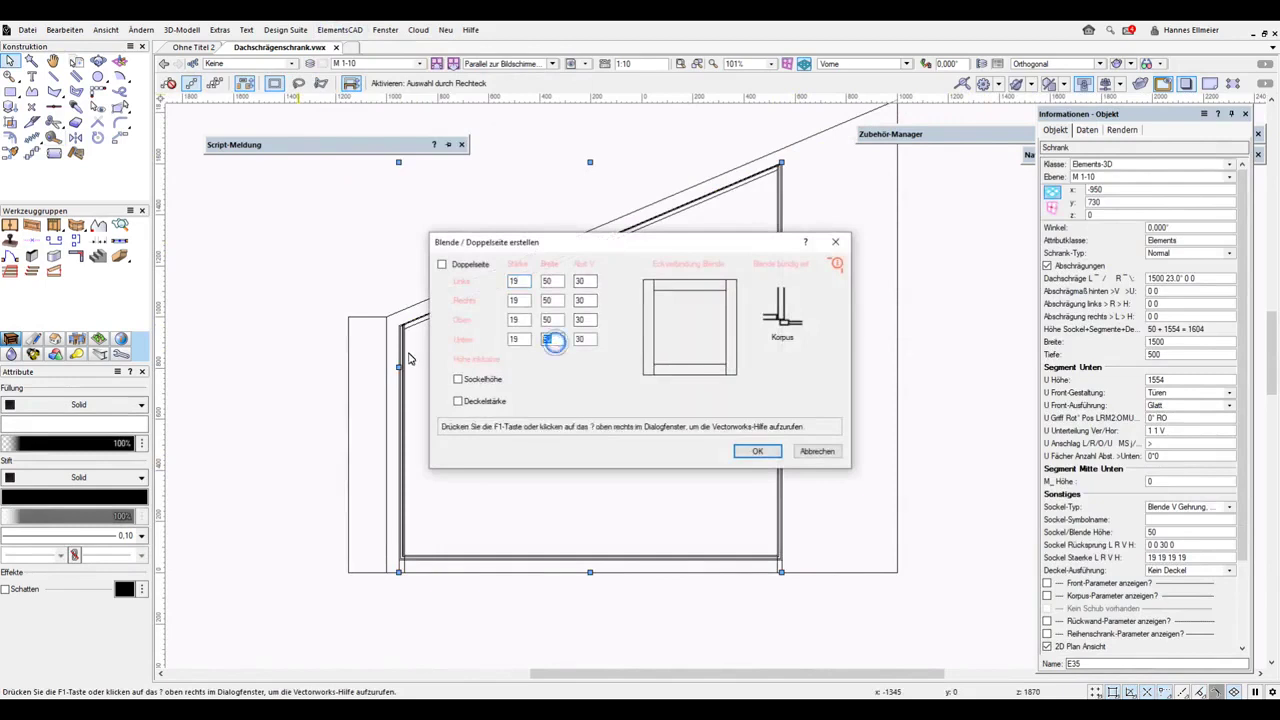
text(0)
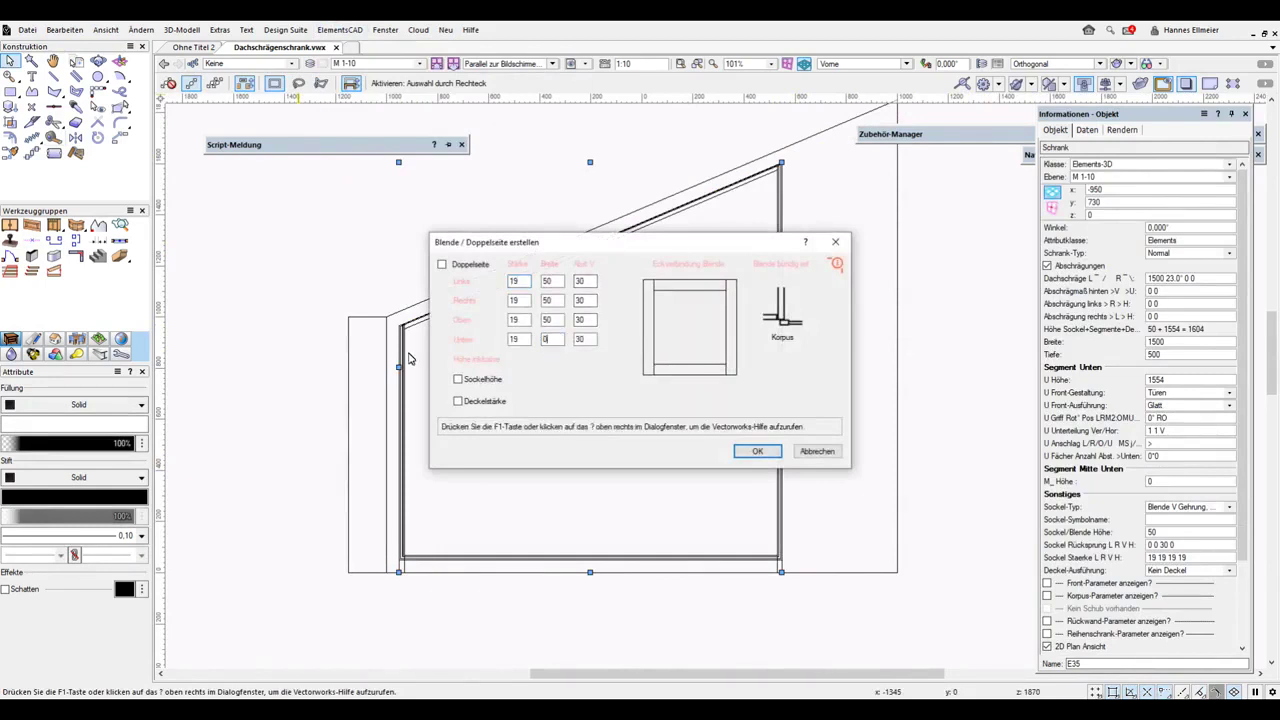
click(457, 380)
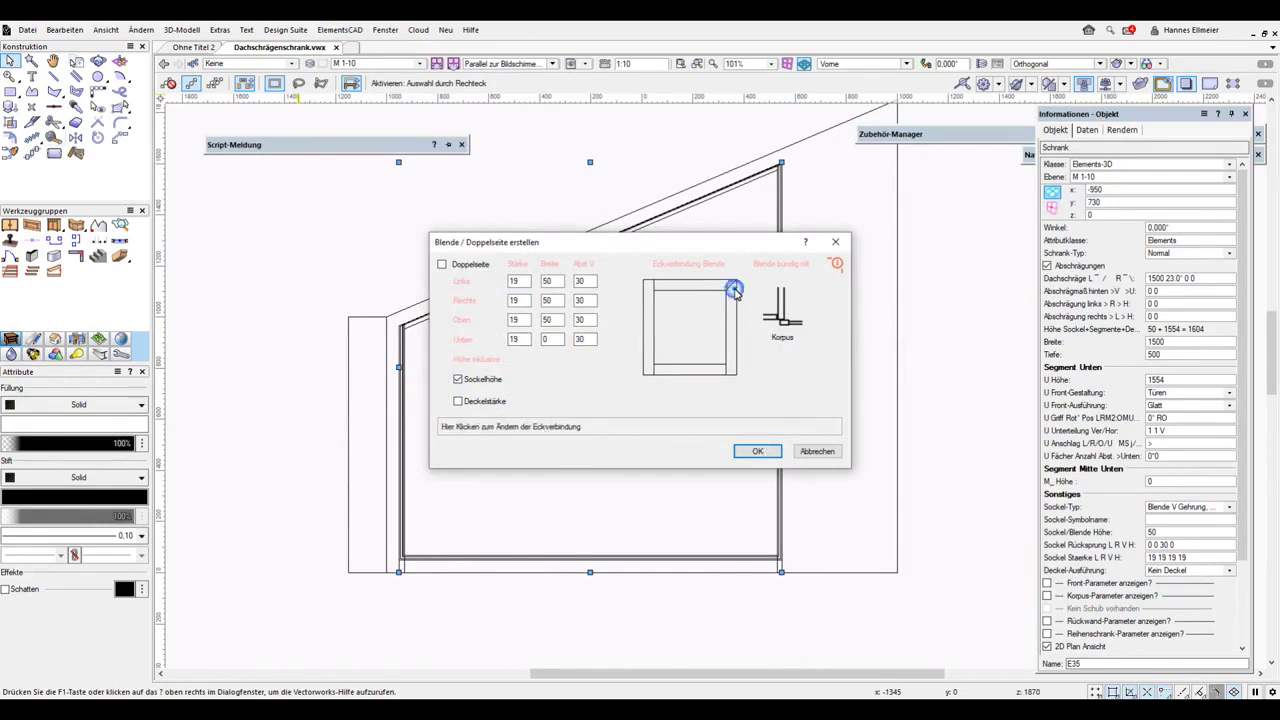
click(757, 451)
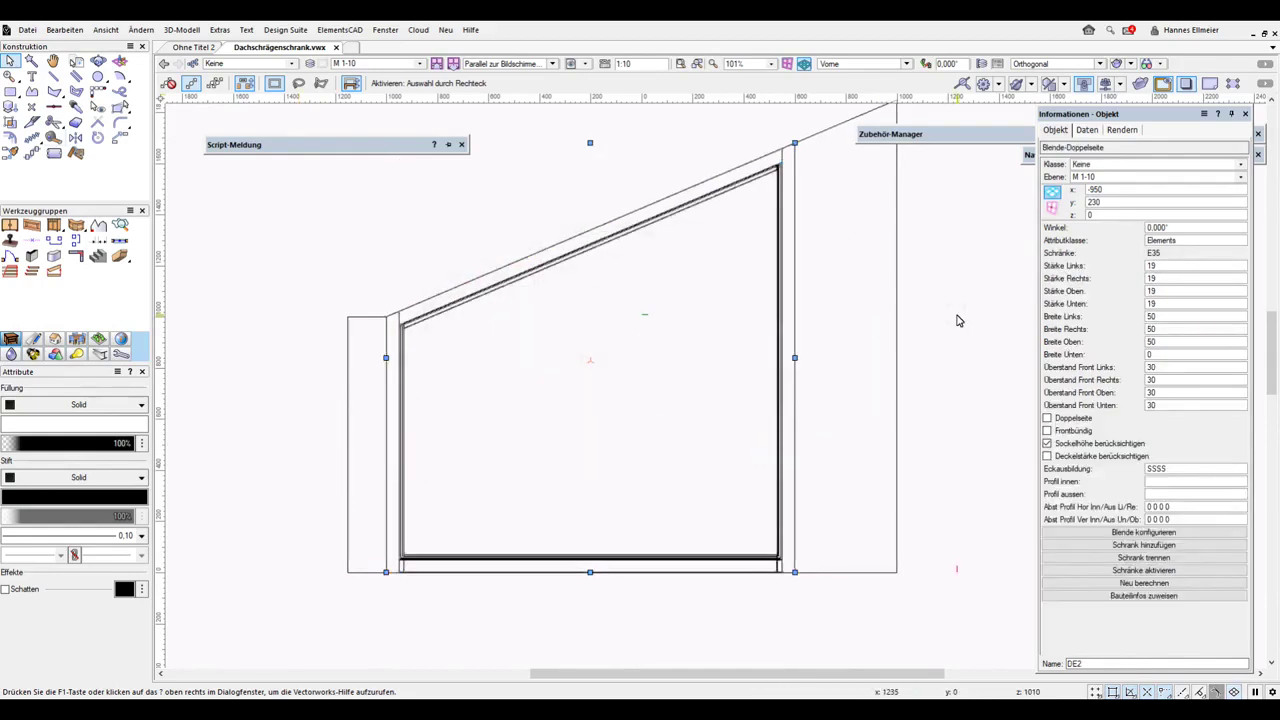
- Show the cabinet in a 3D solid-model view and turn on edge drawing in the solid-model display settings
key(3)
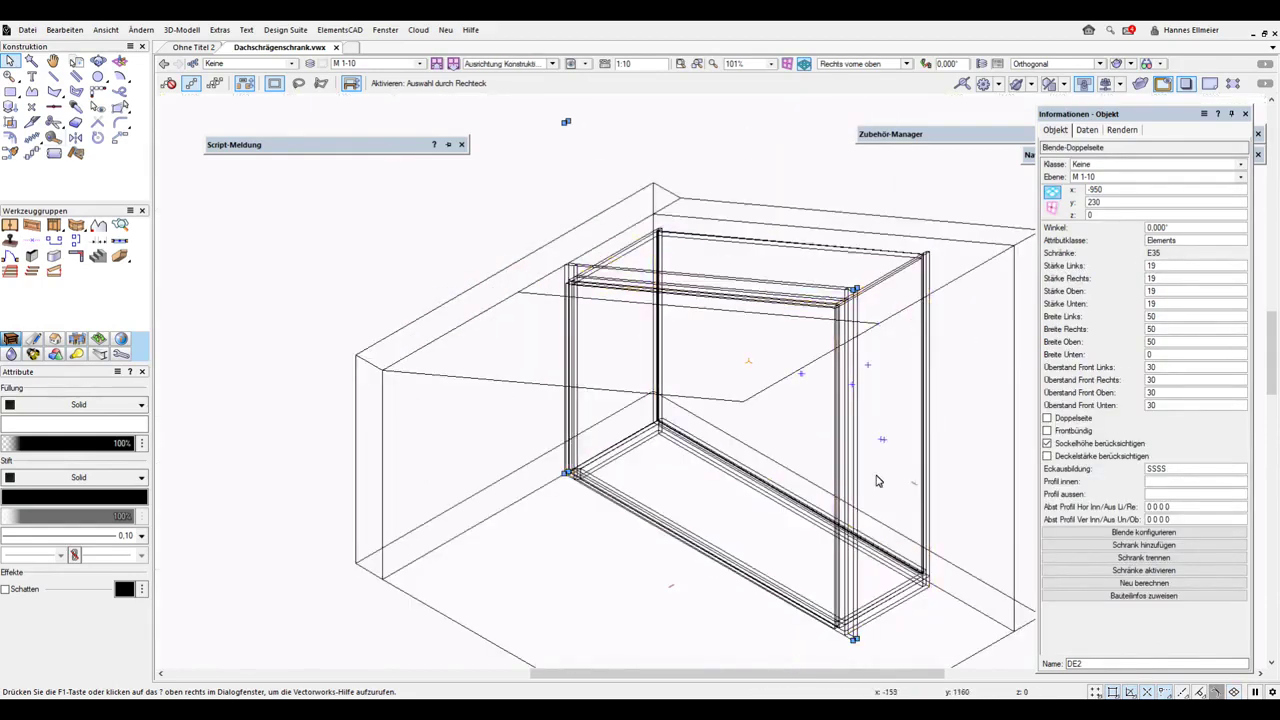
shift+middle_drag(847, 518, 891, 309)
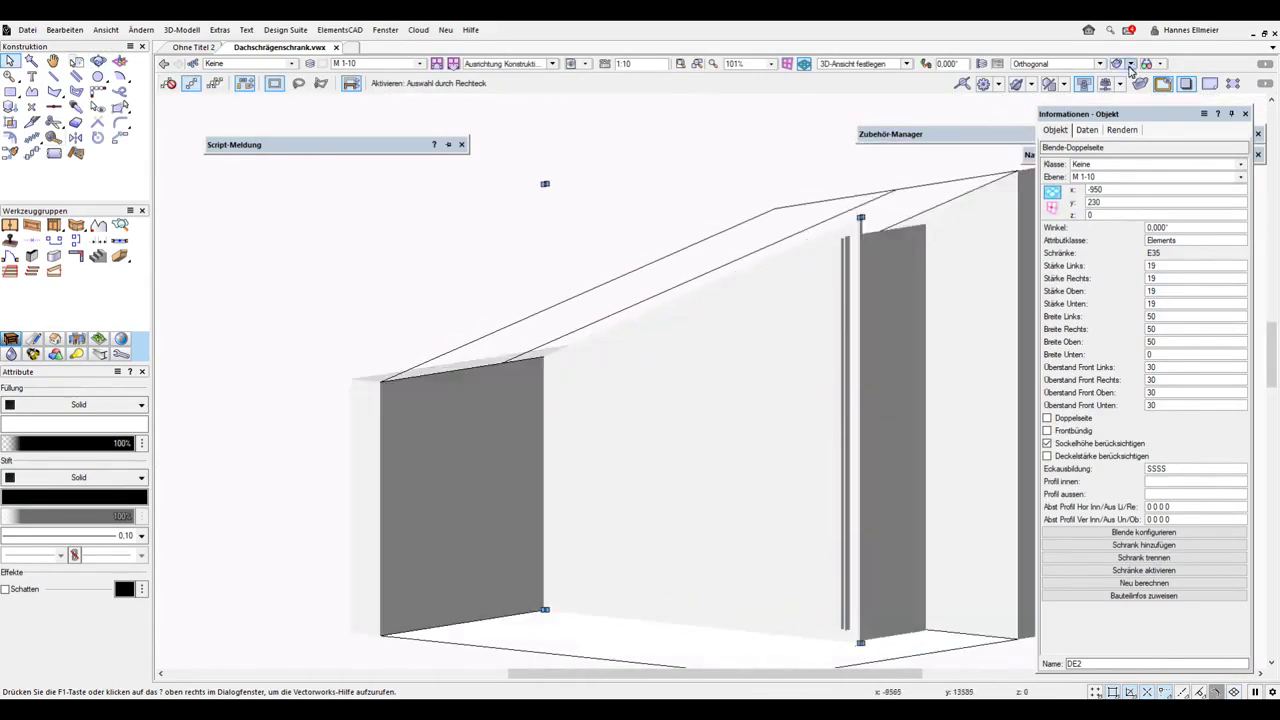
click(1134, 64)
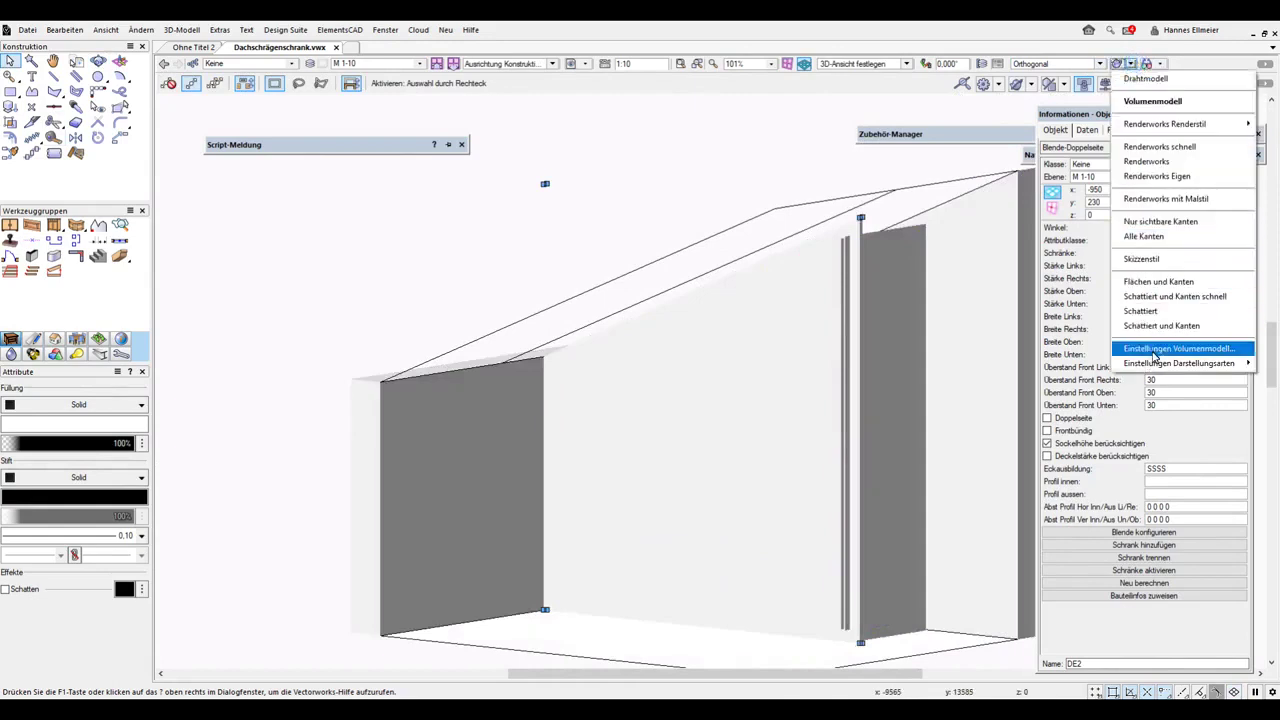
click(1178, 348)
click(582, 266)
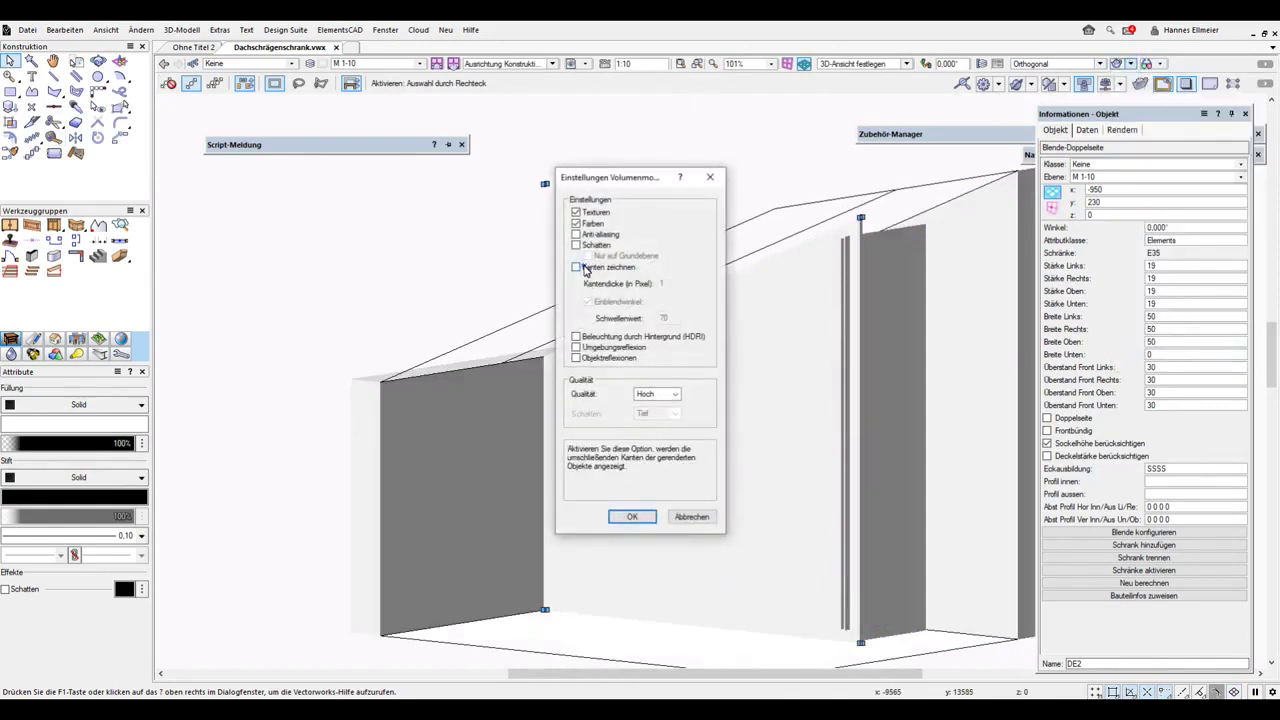
click(632, 516)
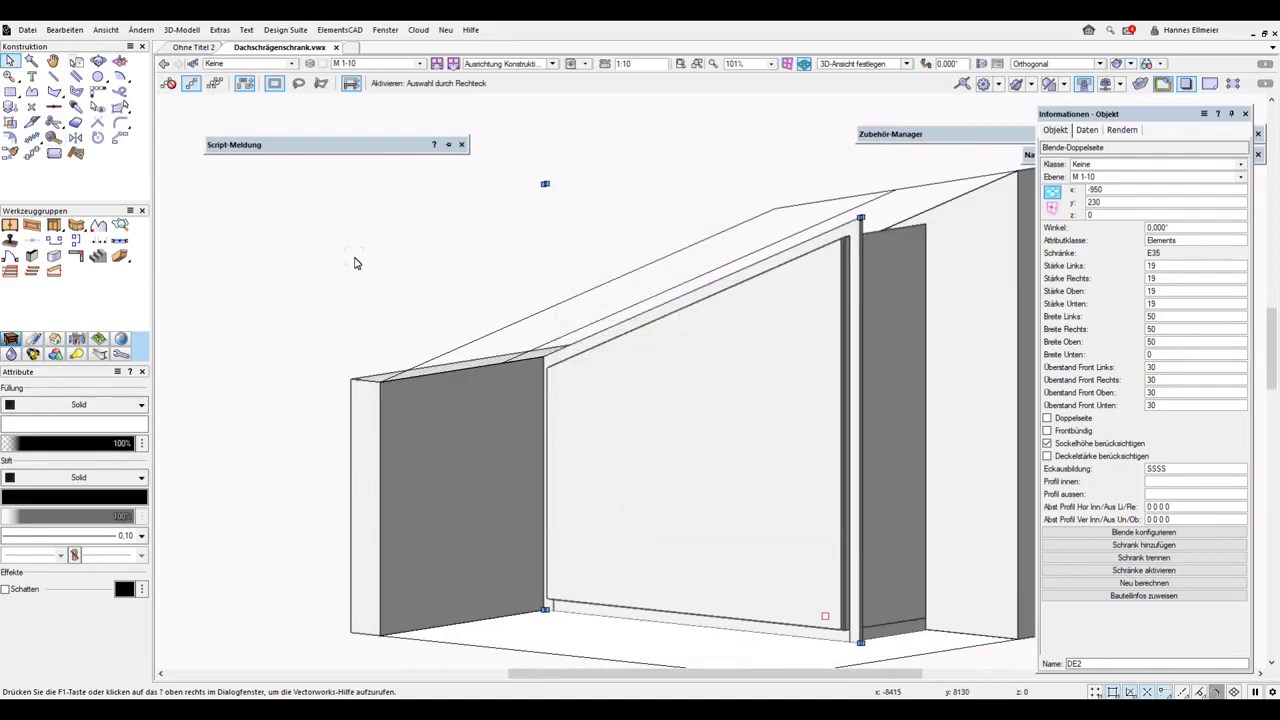
- Start an additional trim for the sloped cabinet, make it a double side, and set its left thickness to 0
click(894, 329)
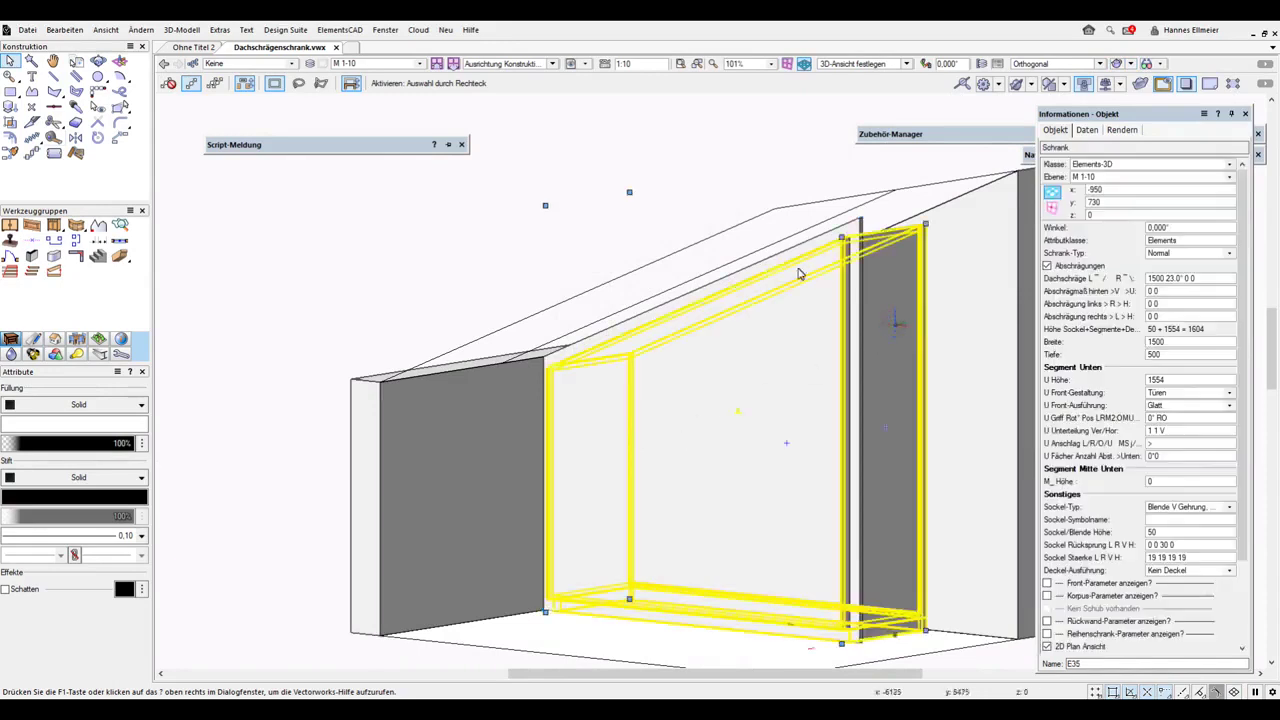
click(345, 29)
mouse_move(355, 82)
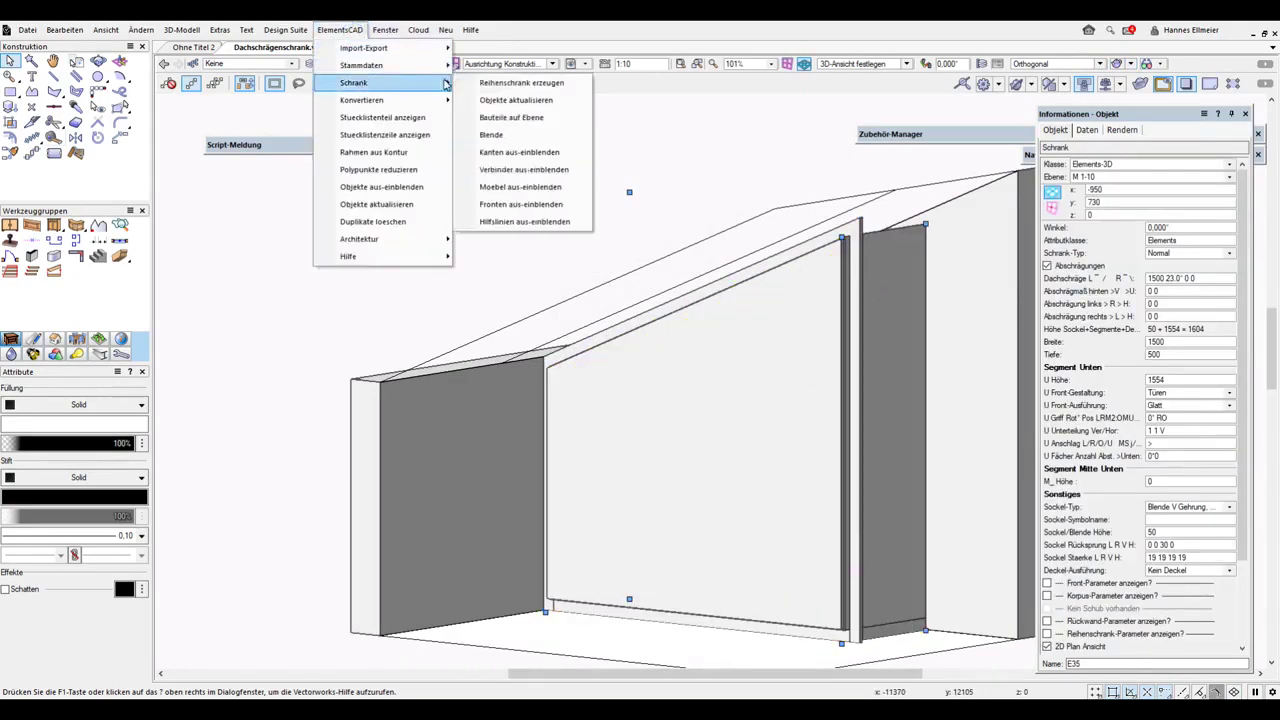
click(523, 134)
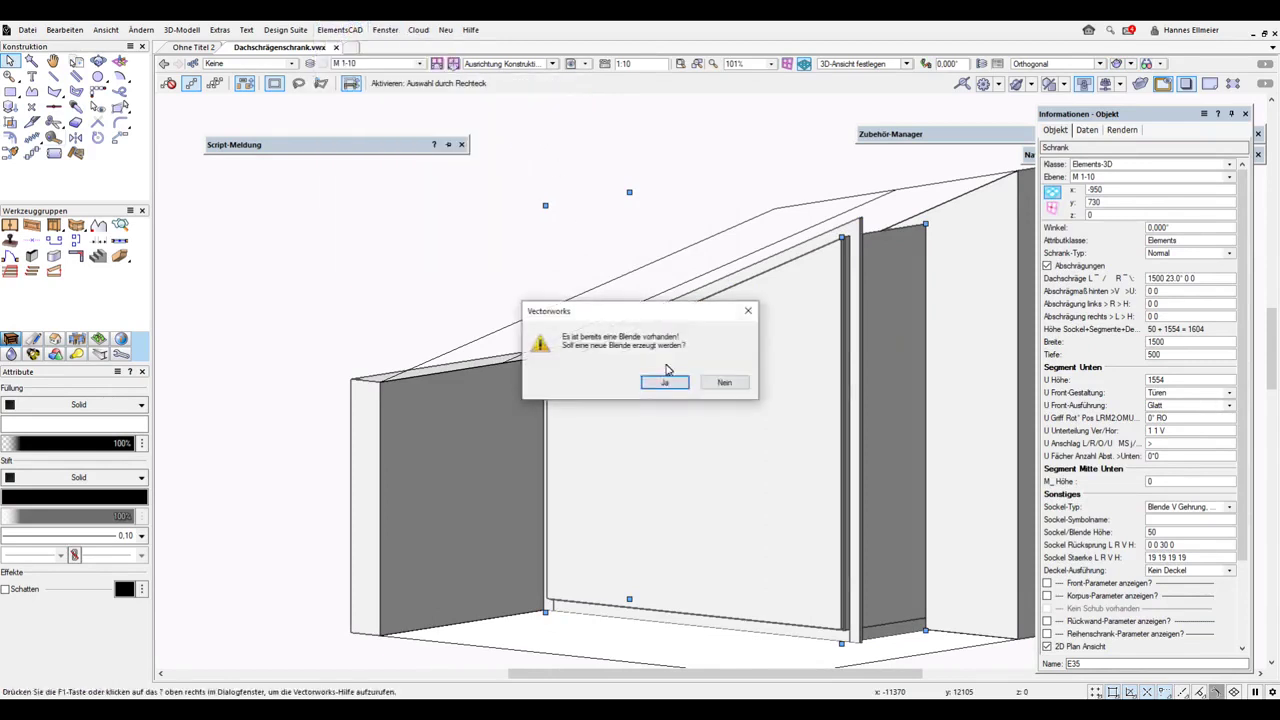
click(668, 383)
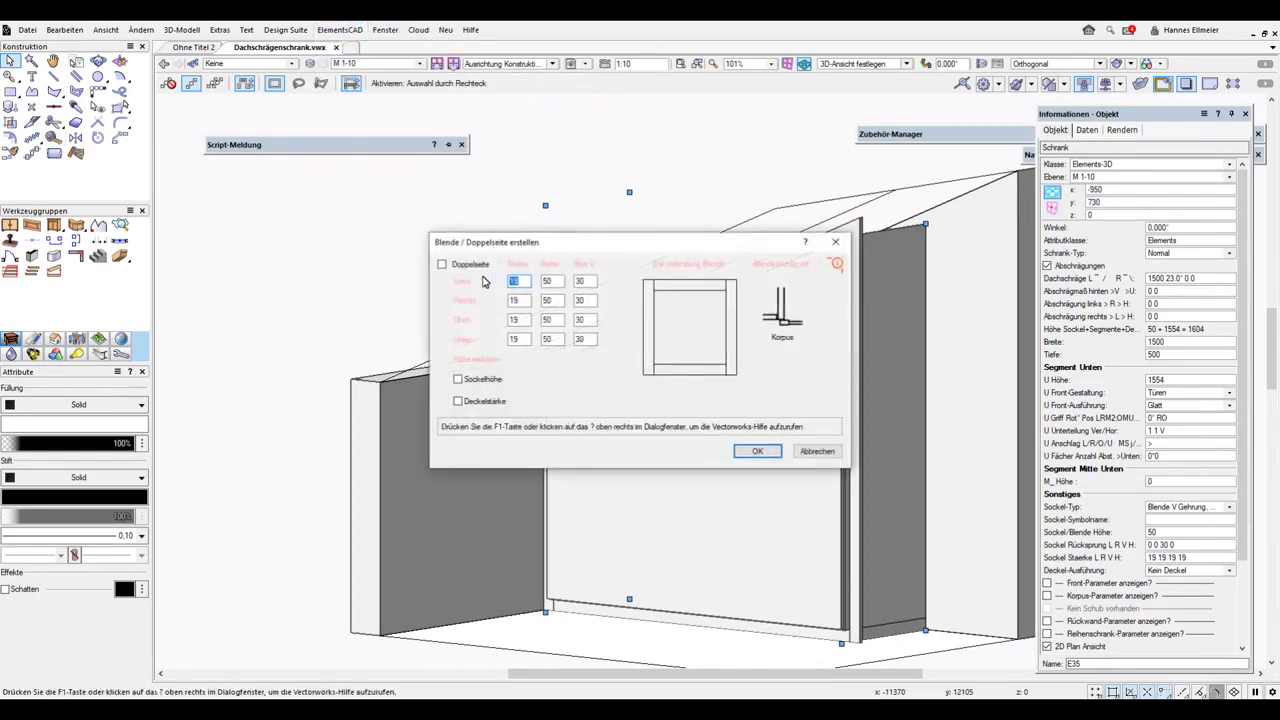
click(459, 264)
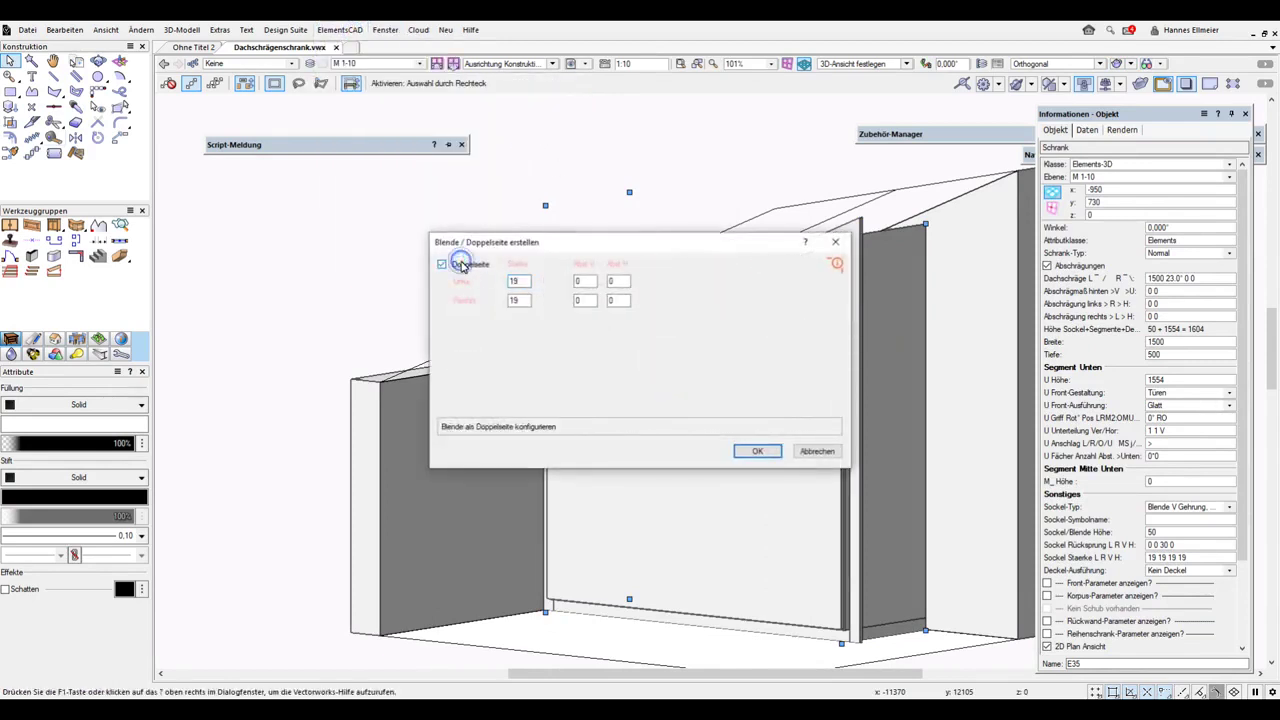
double_click(525, 282)
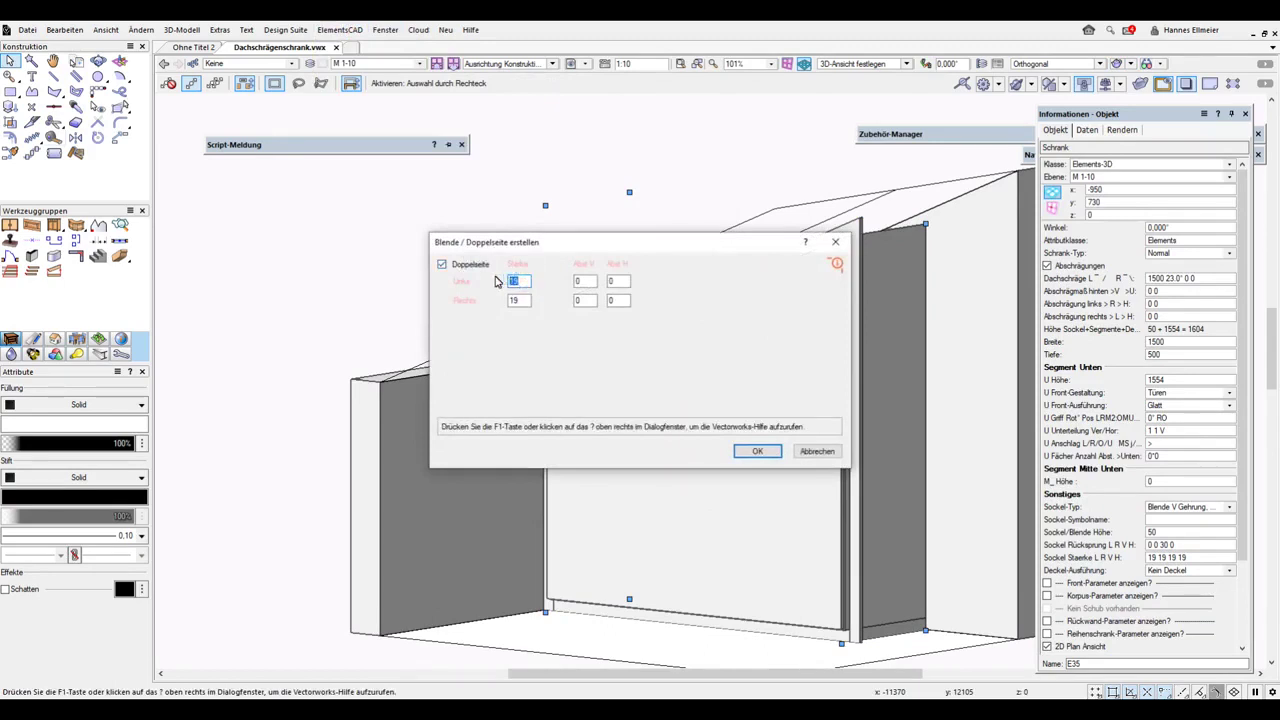
text(0)
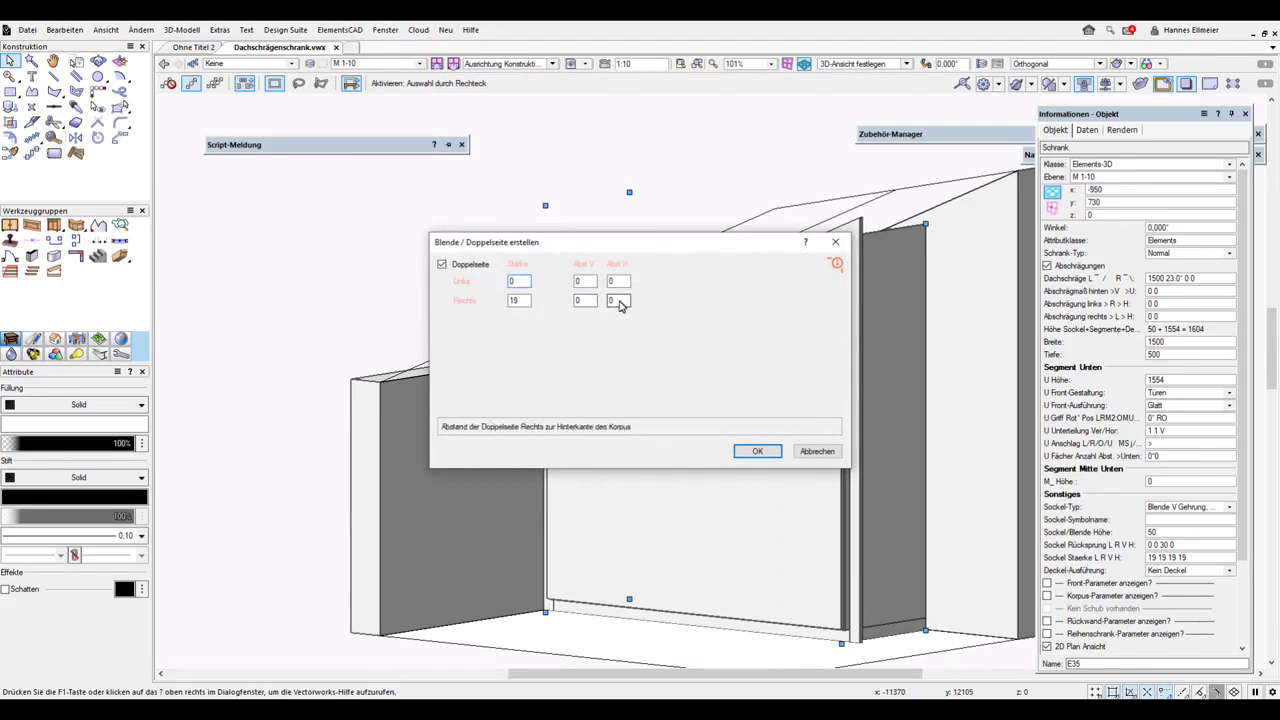
- Create the right double side with a front offset of 50 mm and rear offset of 20 mm, then detach it from the cabinet
click(619, 301)
double_click(587, 300)
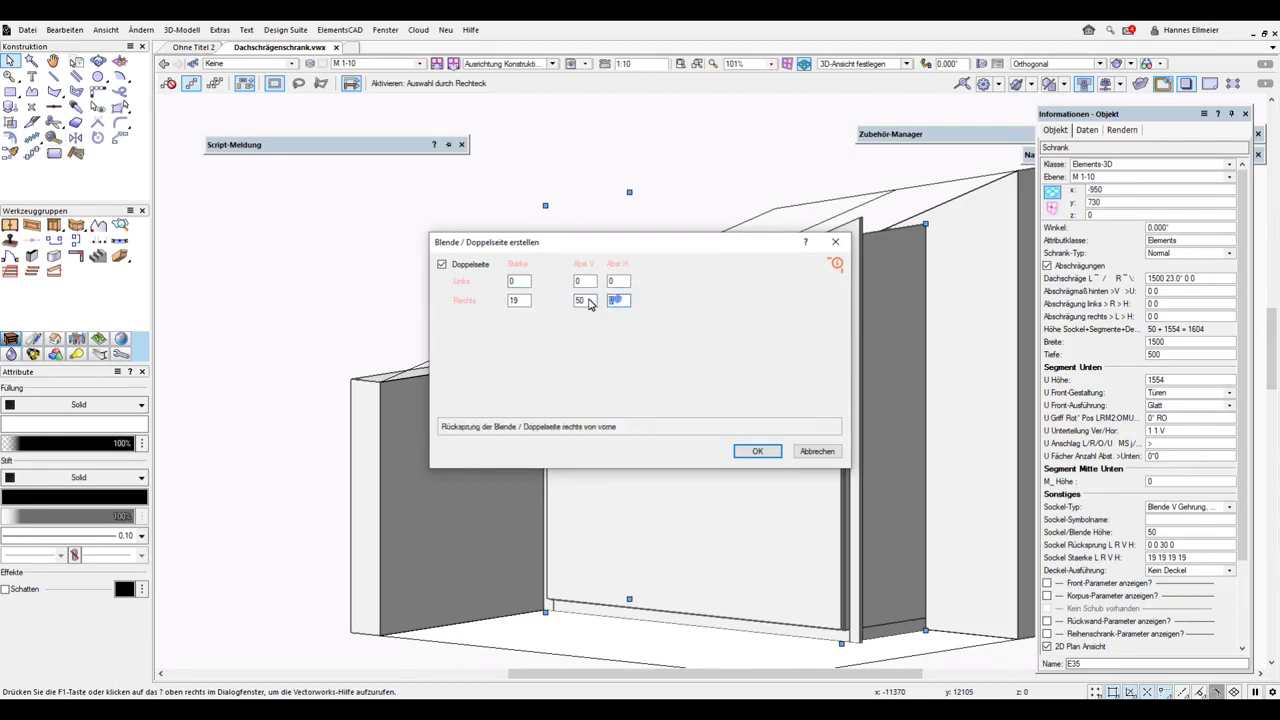
key(Tab)
key(Return)
click(586, 294)
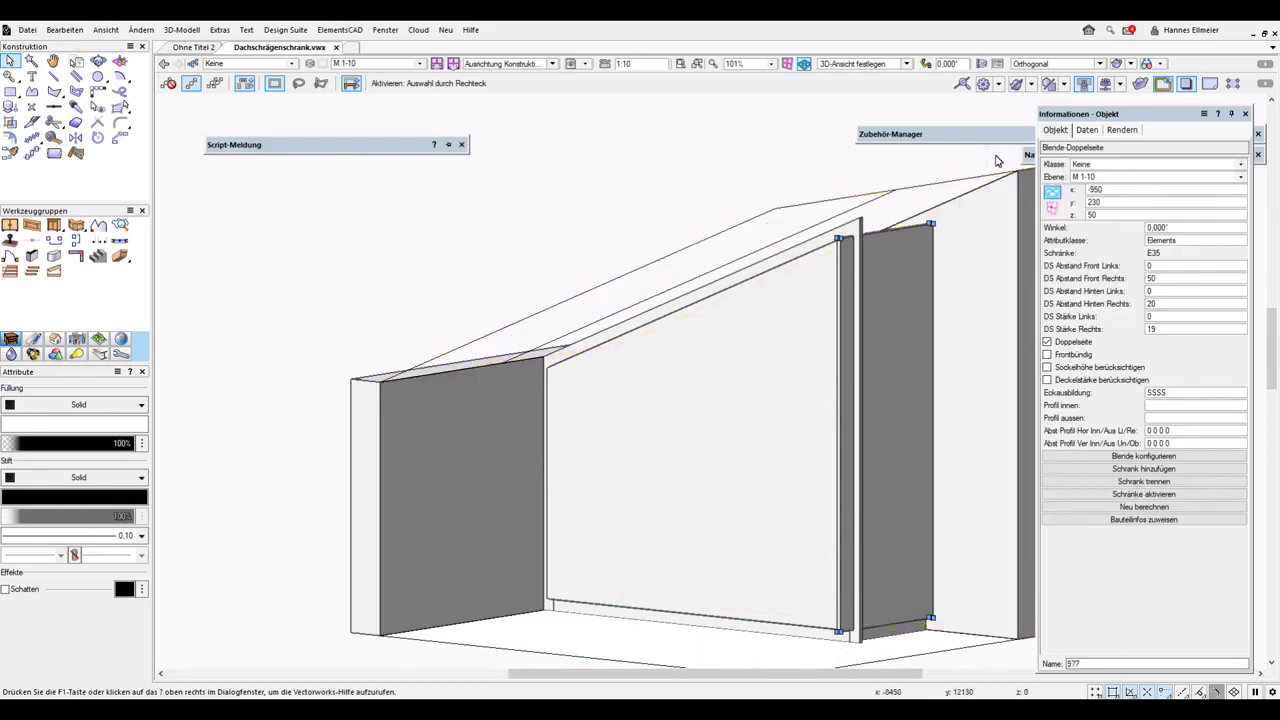
click(1138, 483)
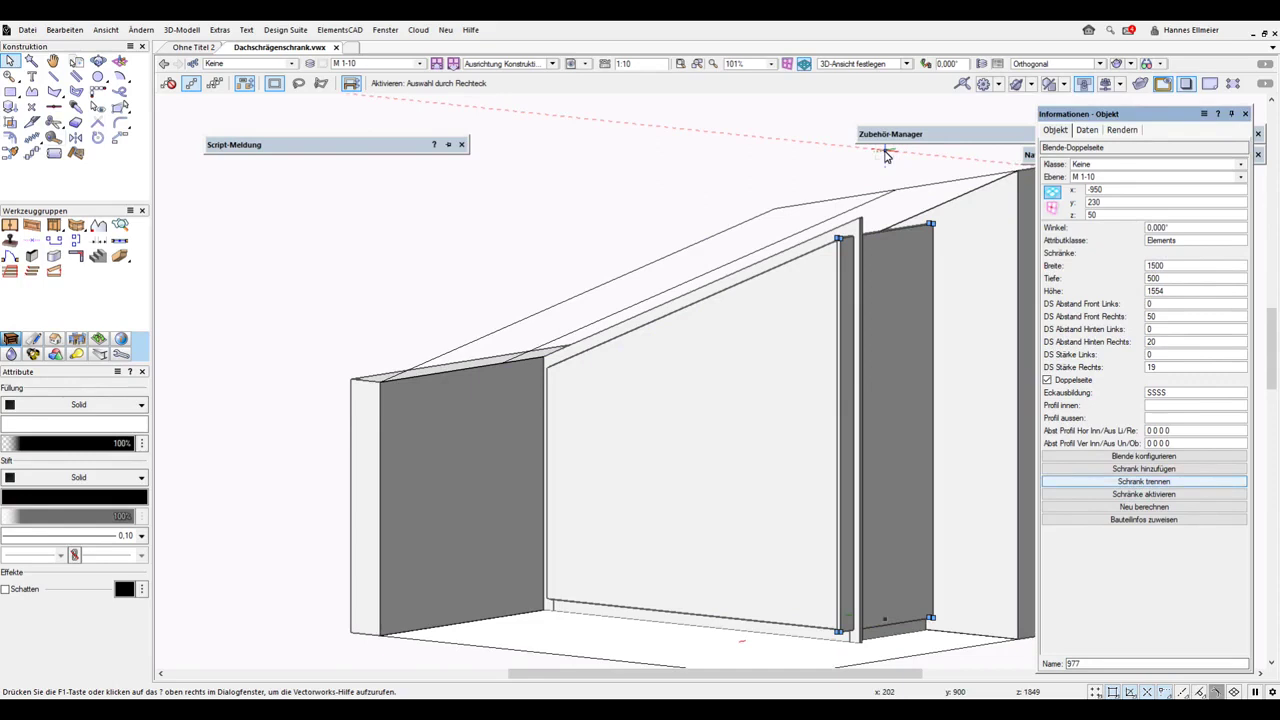
- Measure in plan from the double side's front end to the trim panel's rear edge and reduce its depth by 99 mm to 401 mm
key(ctrl+5)
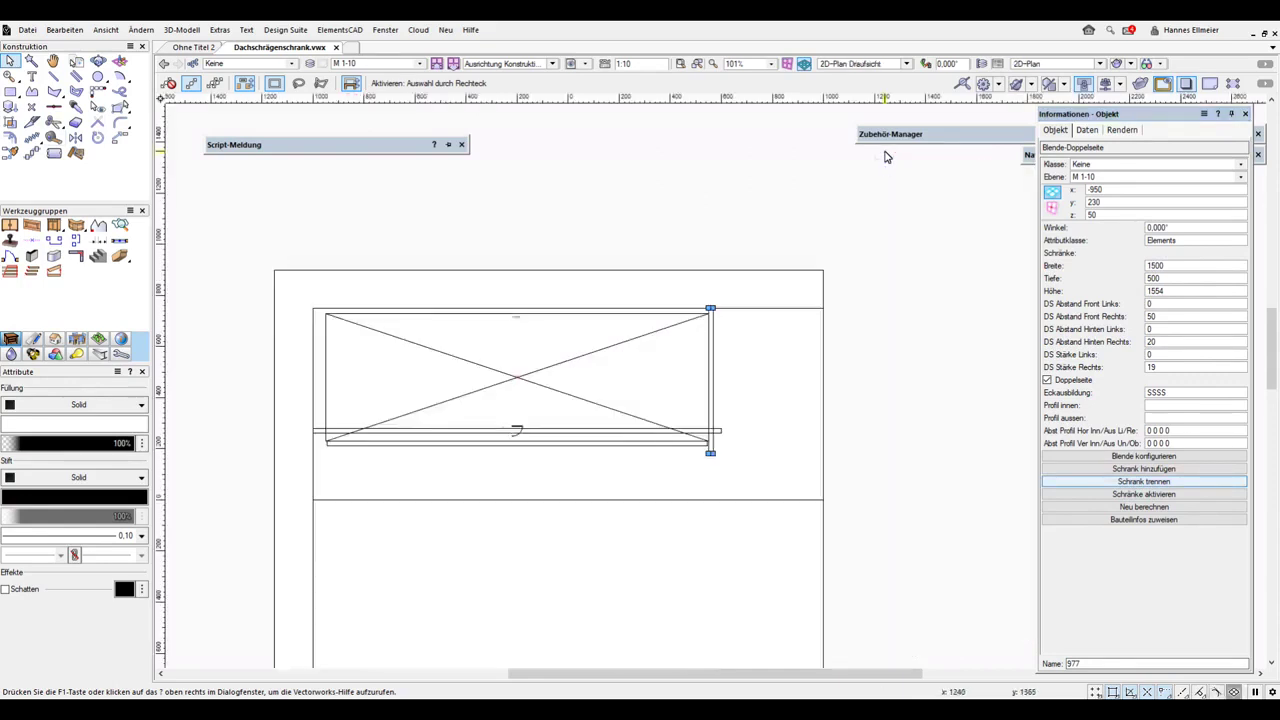
scroll(712, 450, up, 5)
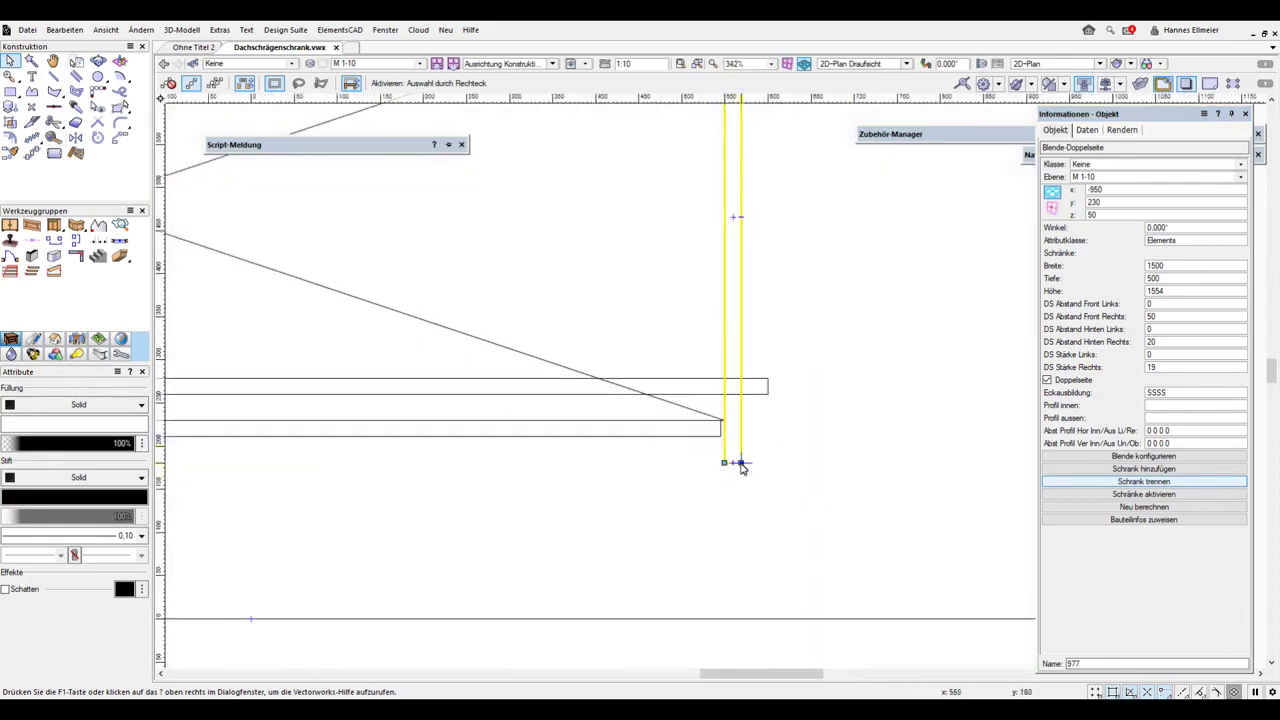
click(53, 137)
click(742, 463)
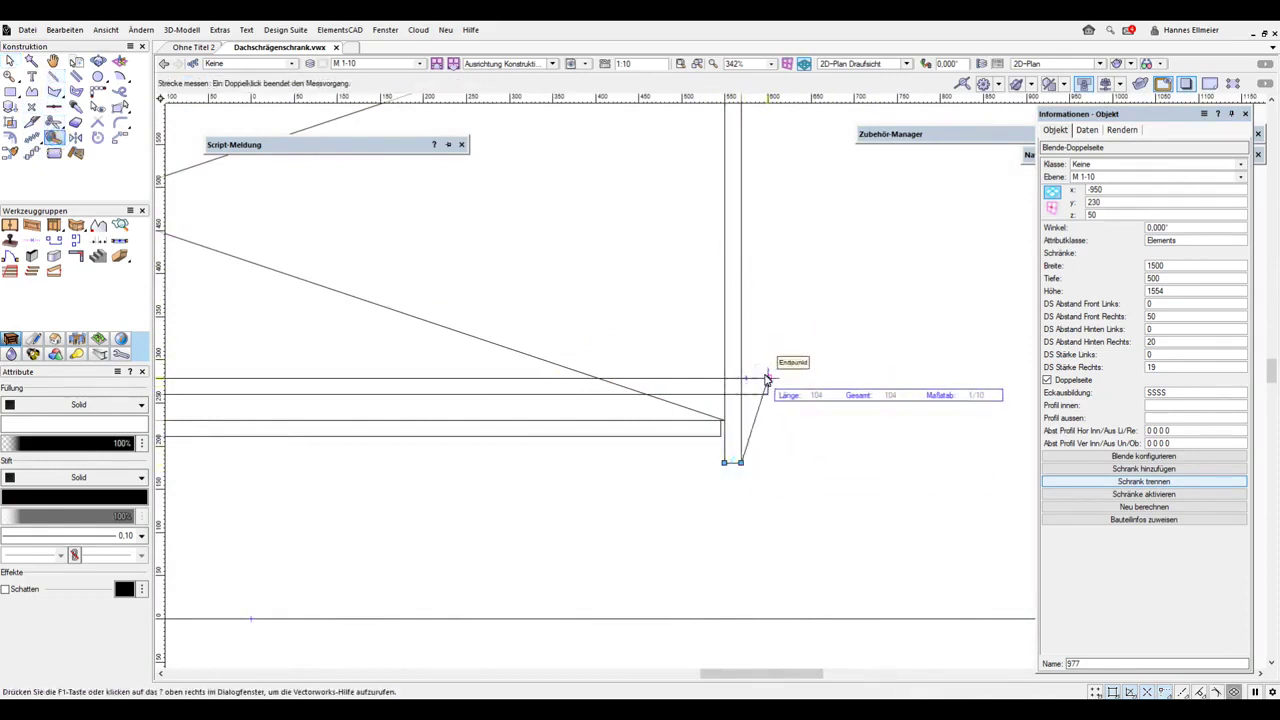
scroll(742, 383, up, 5)
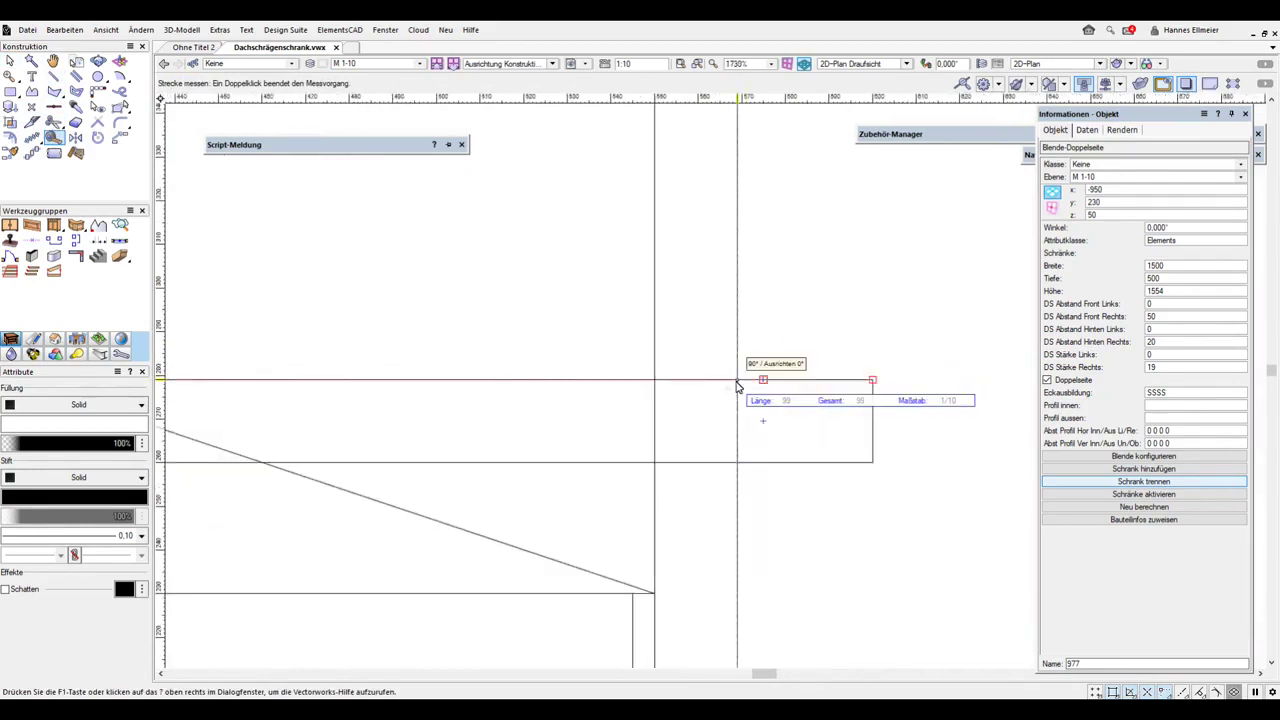
double_click(737, 382)
scroll(864, 362, down, 3)
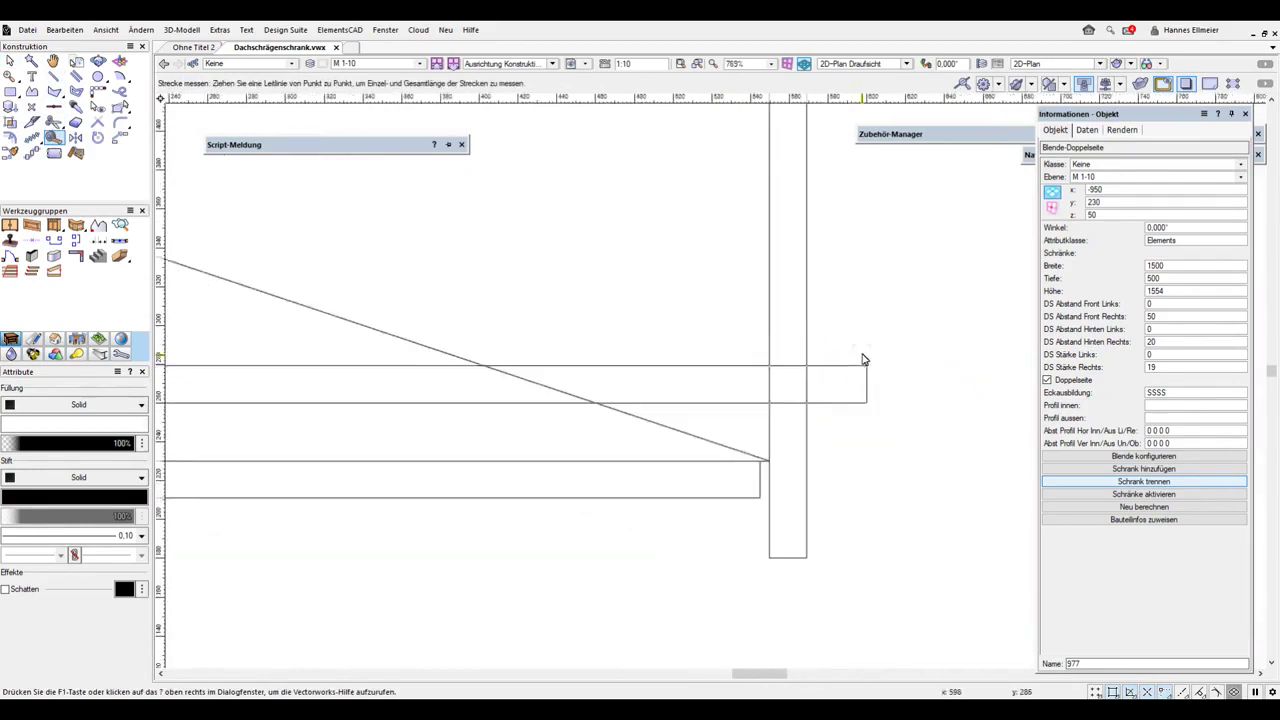
click(806, 557)
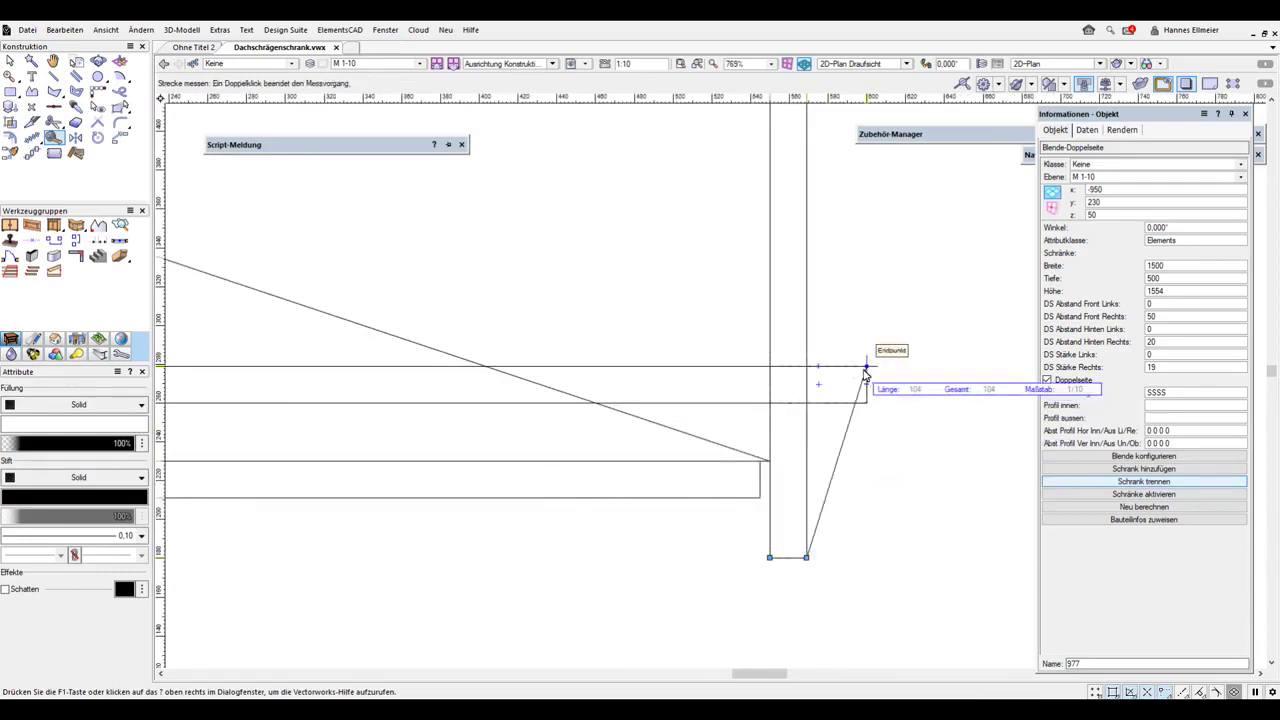
double_click(807, 369)
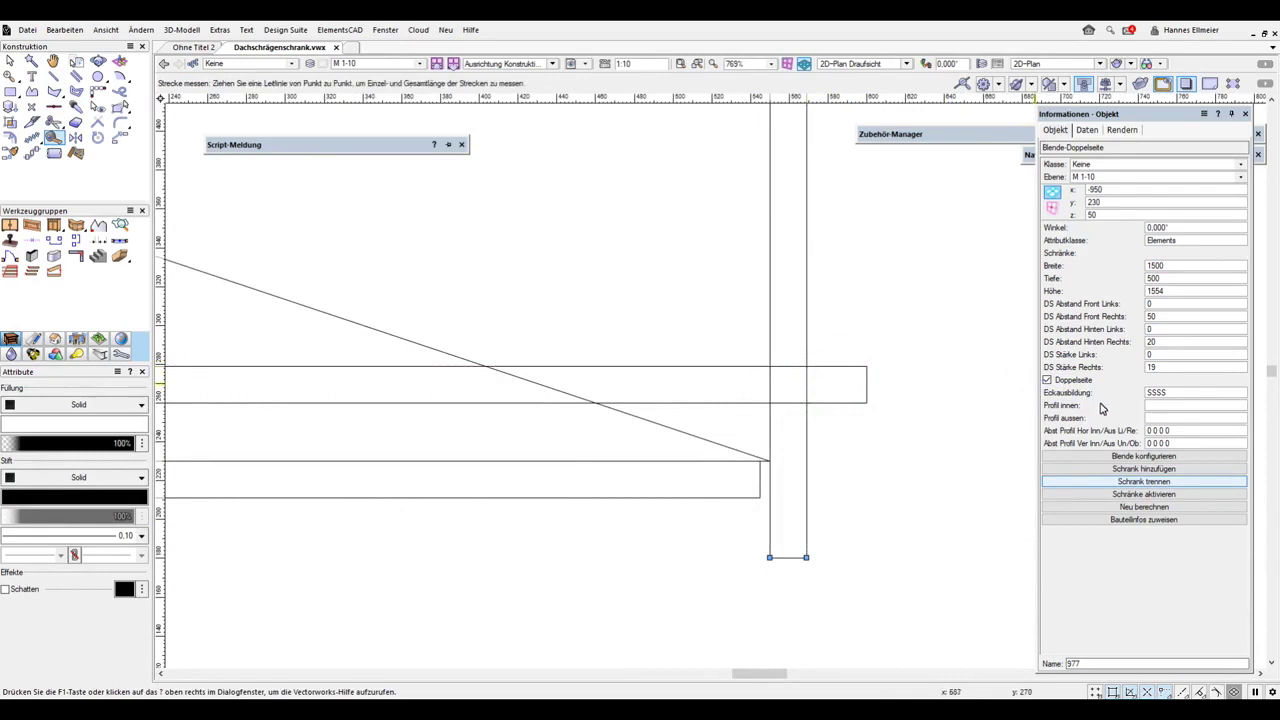
click(1175, 281)
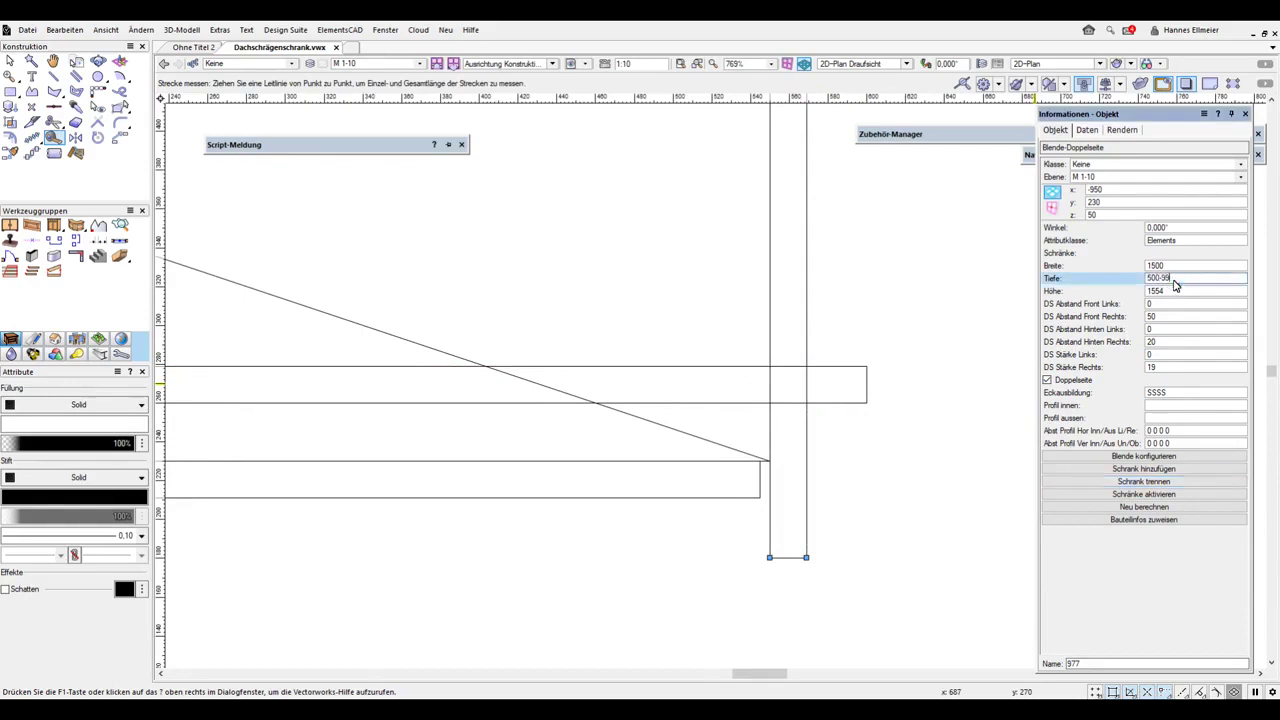
key(Return)
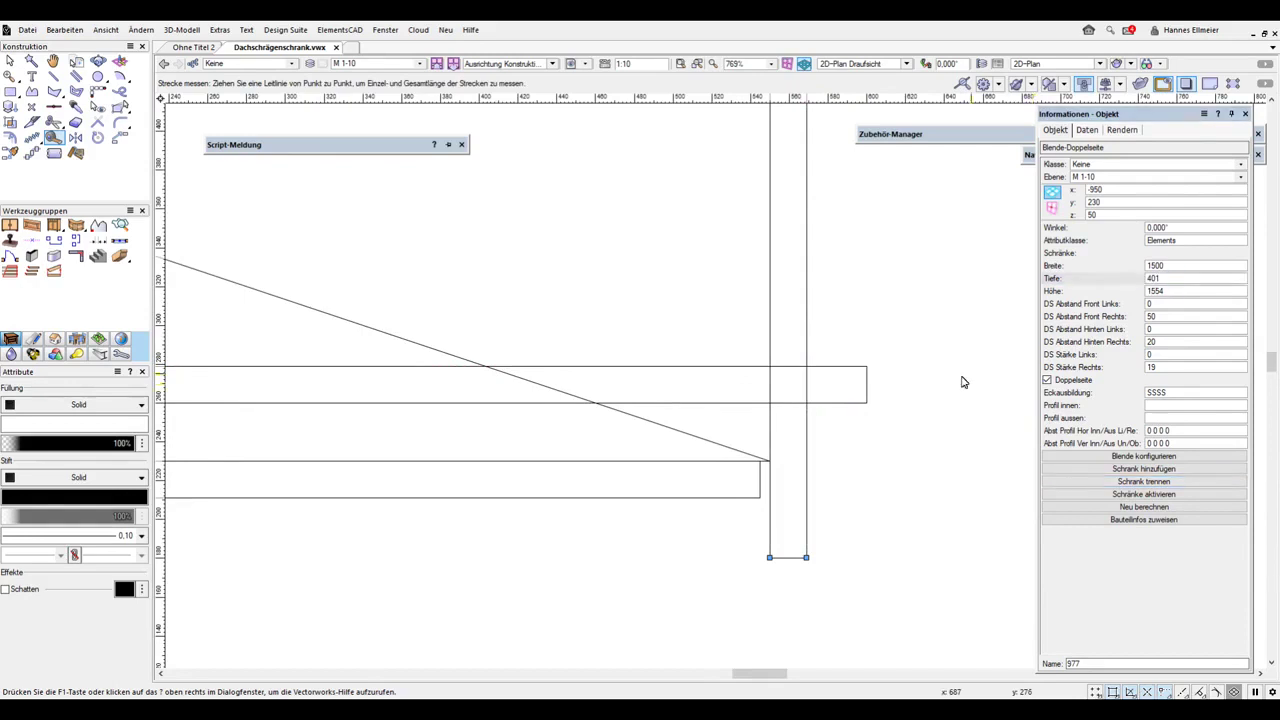
- Move the double side back in plan so its front inner corner sits on the trim panel's rear edge
scroll(963, 382, down, 5)
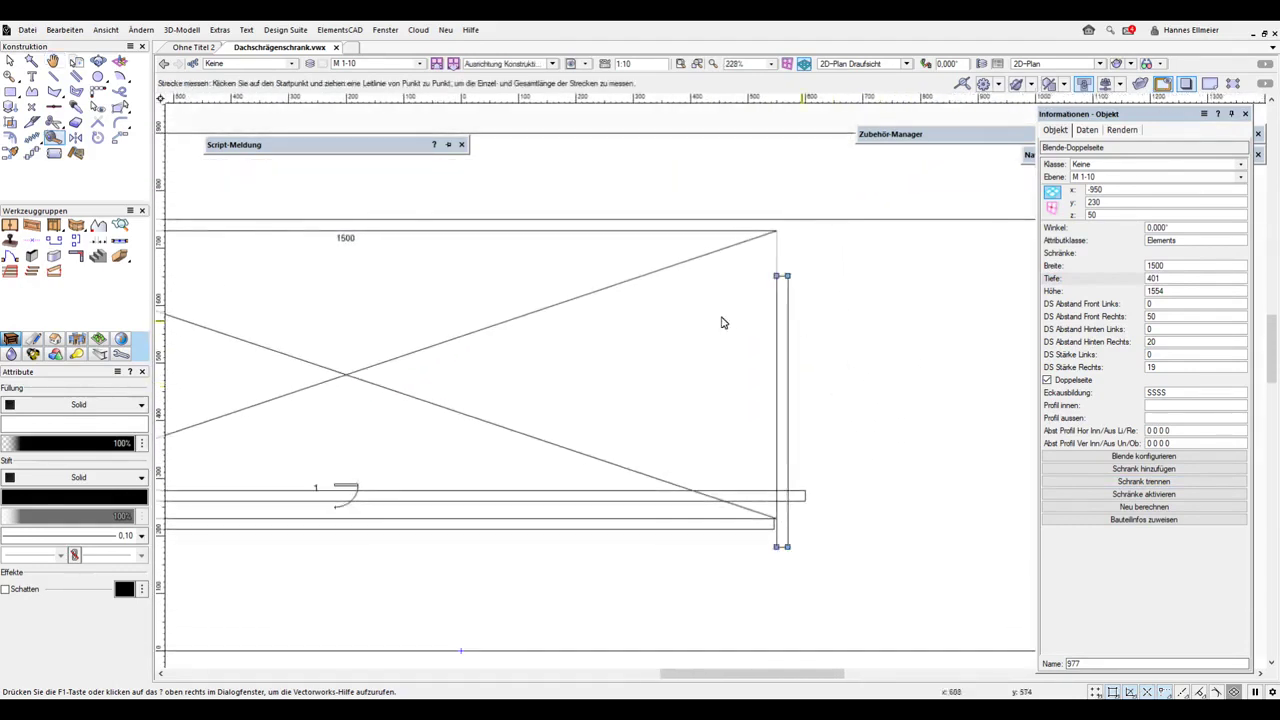
click(10, 61)
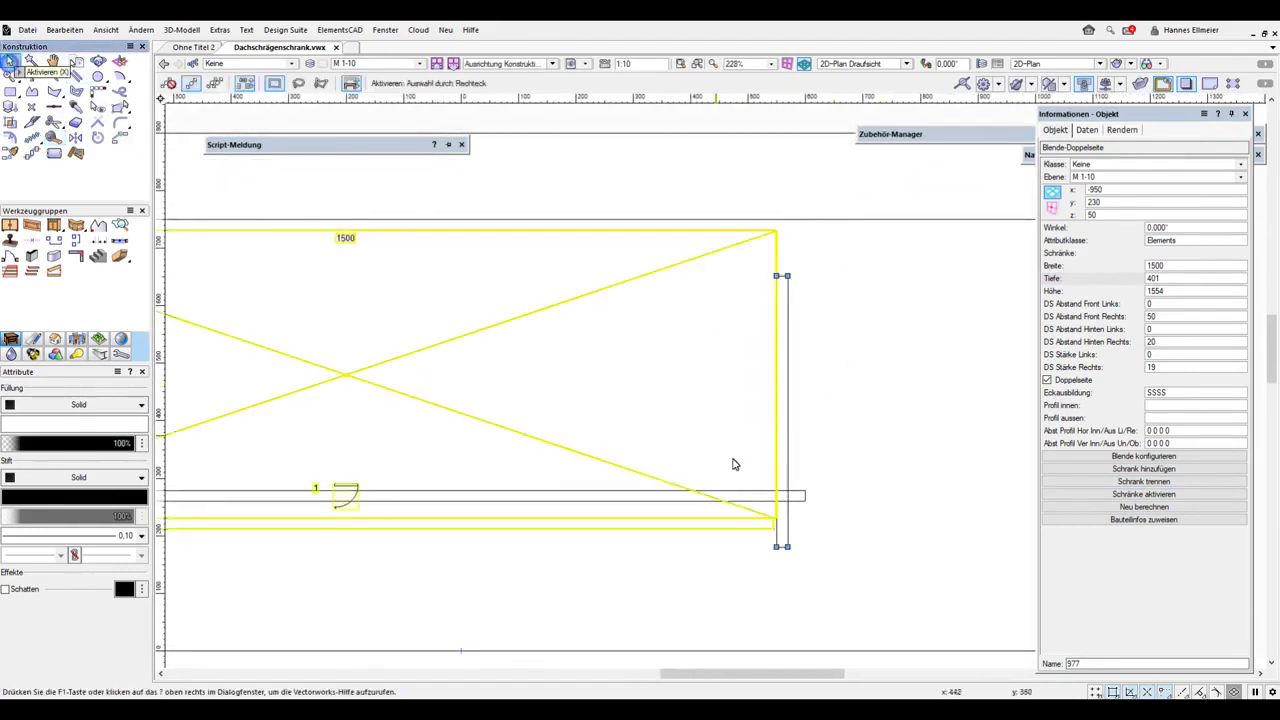
drag(777, 552, 777, 497)
click(777, 497)
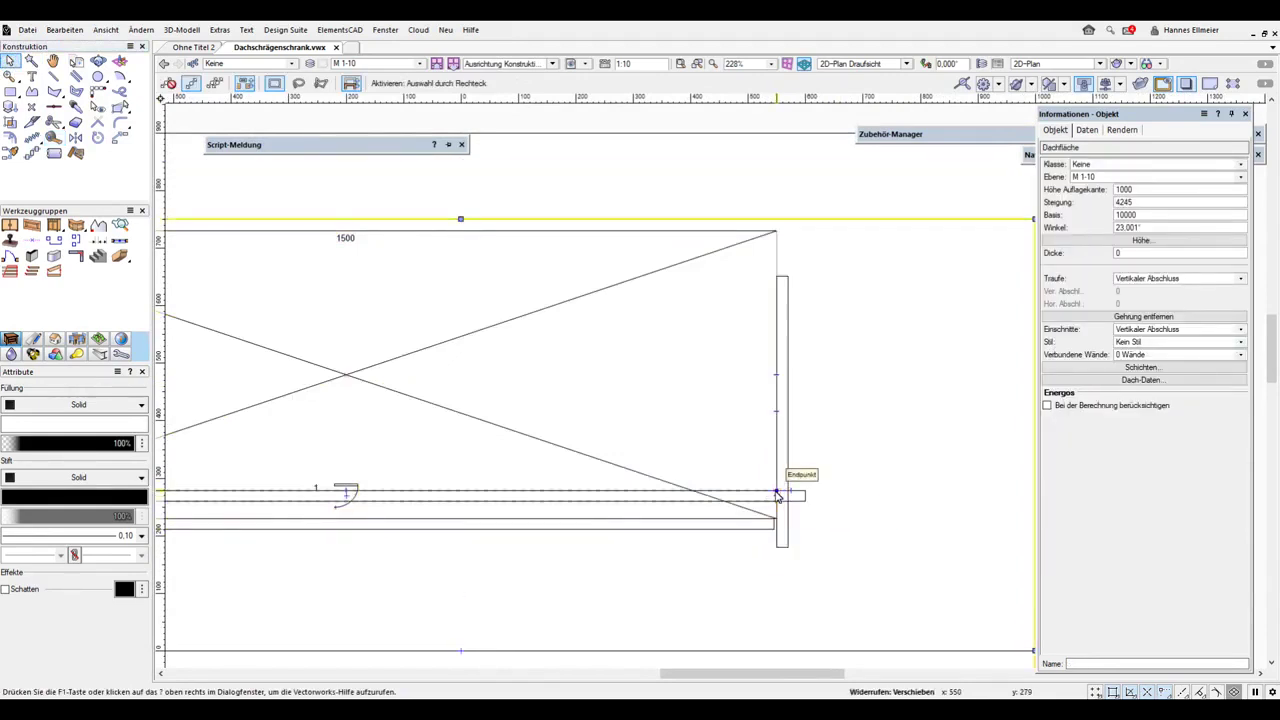
click(880, 523)
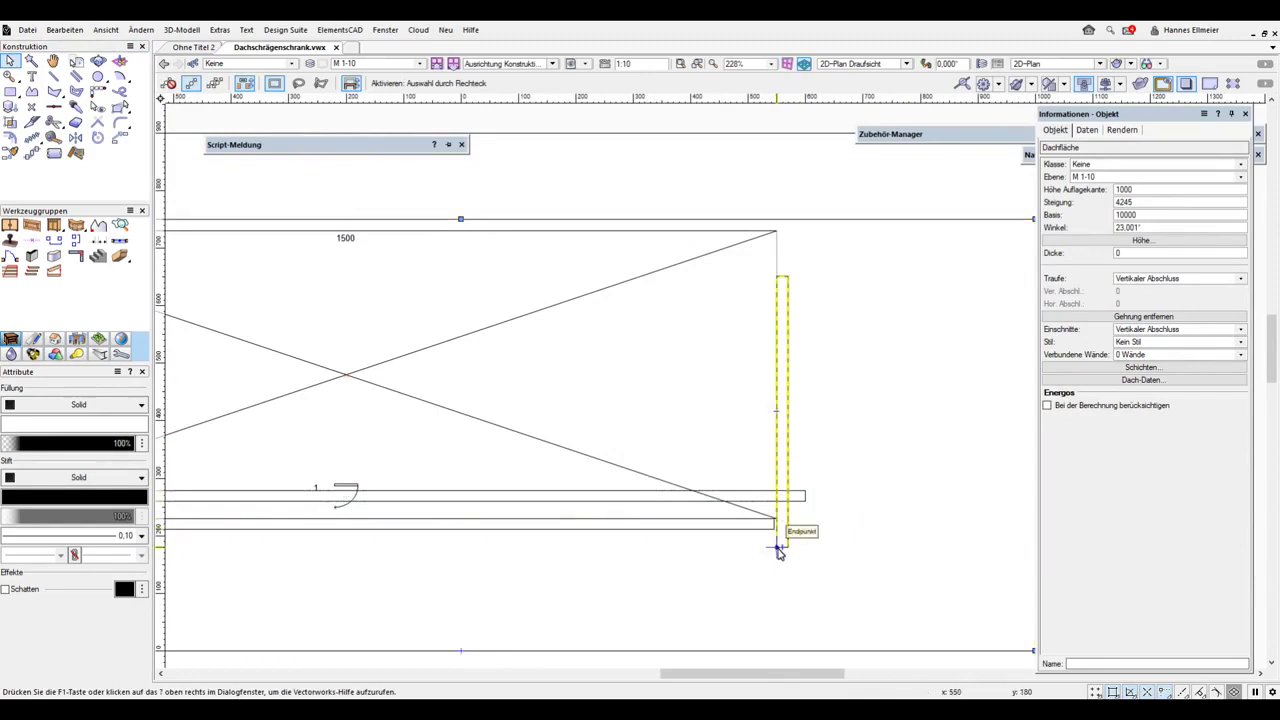
click(777, 549)
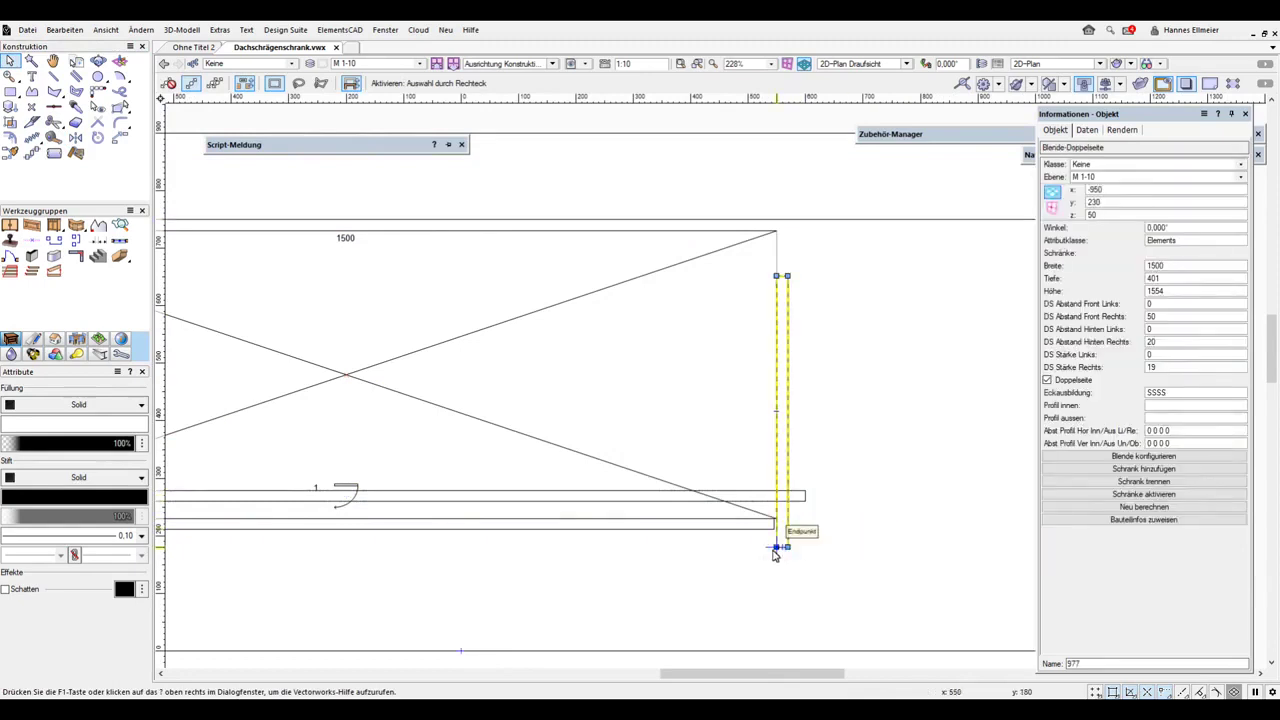
drag(777, 549, 776, 490)
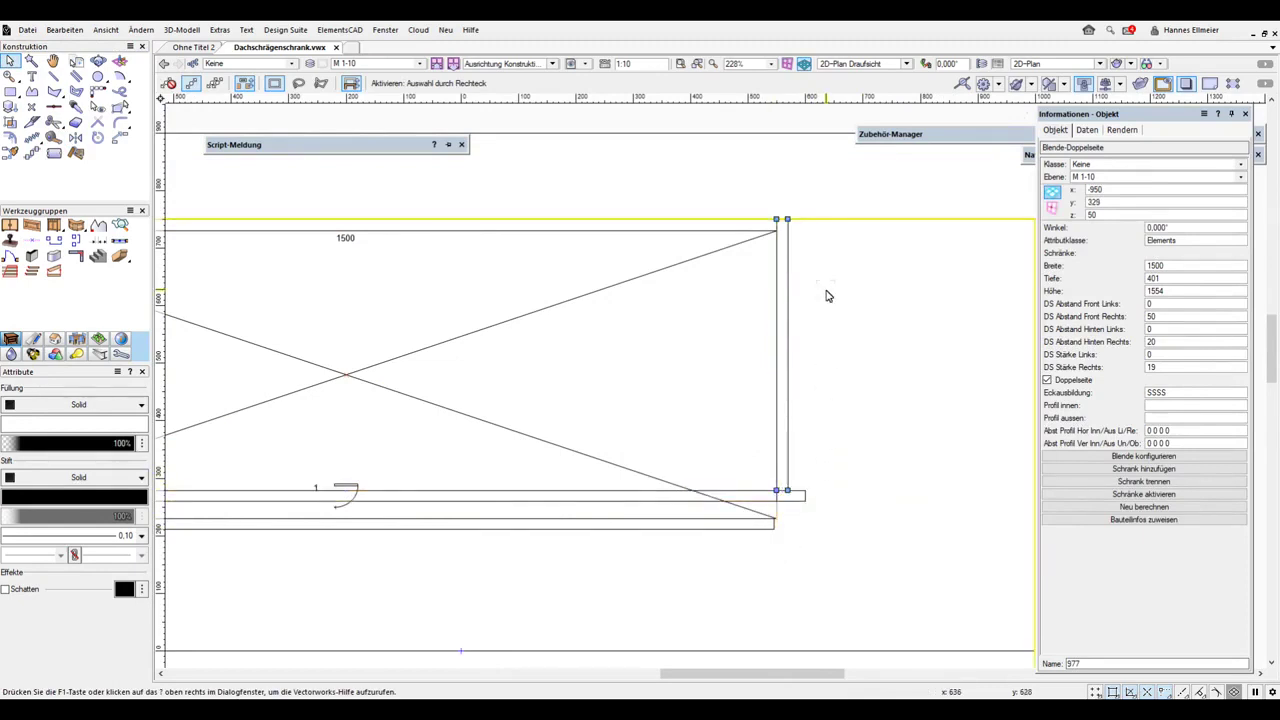
- Measure from the double side's top up to the roof slope in front view and raise its height by 65 mm to 1619 mm
key(KP_2)
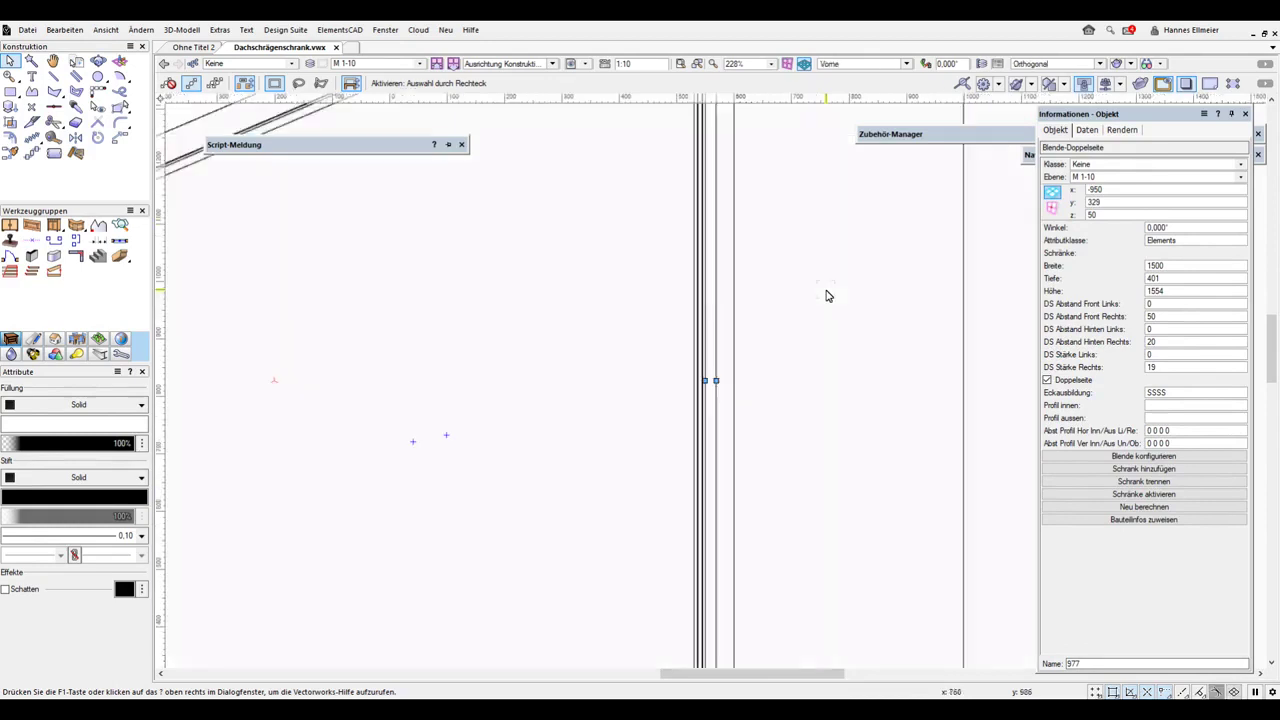
scroll(794, 274, up, 5)
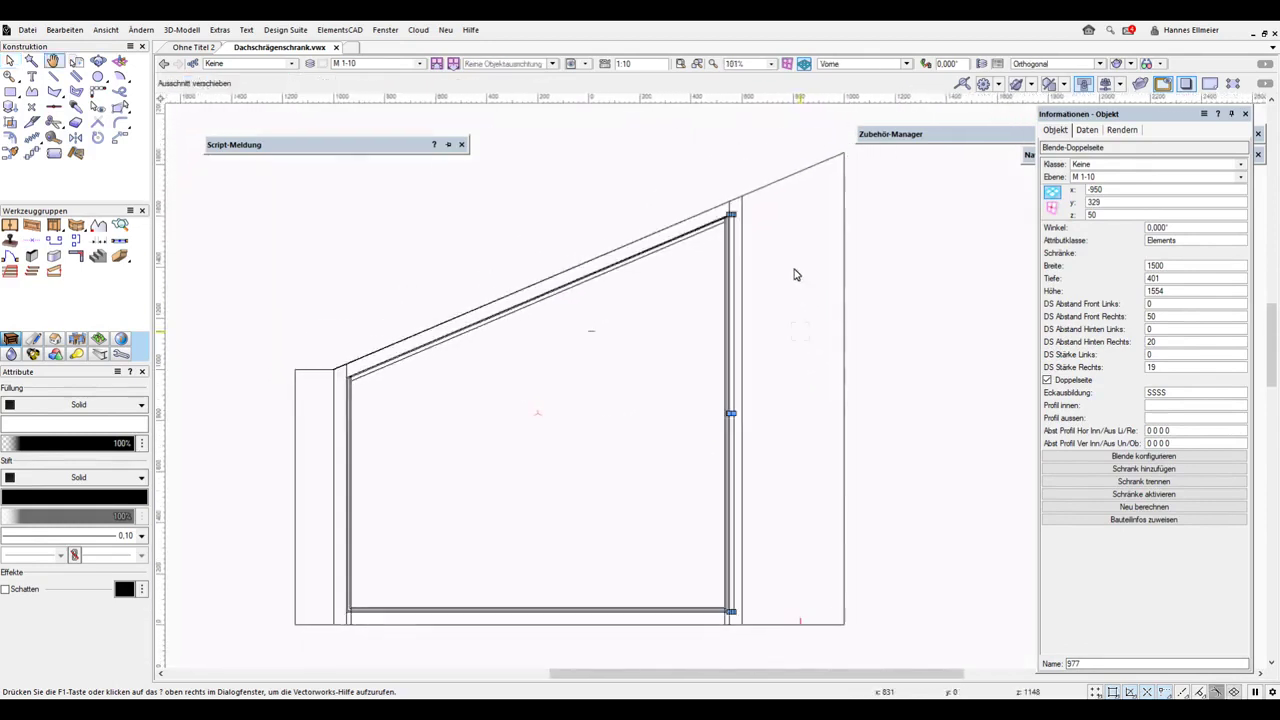
key(x)
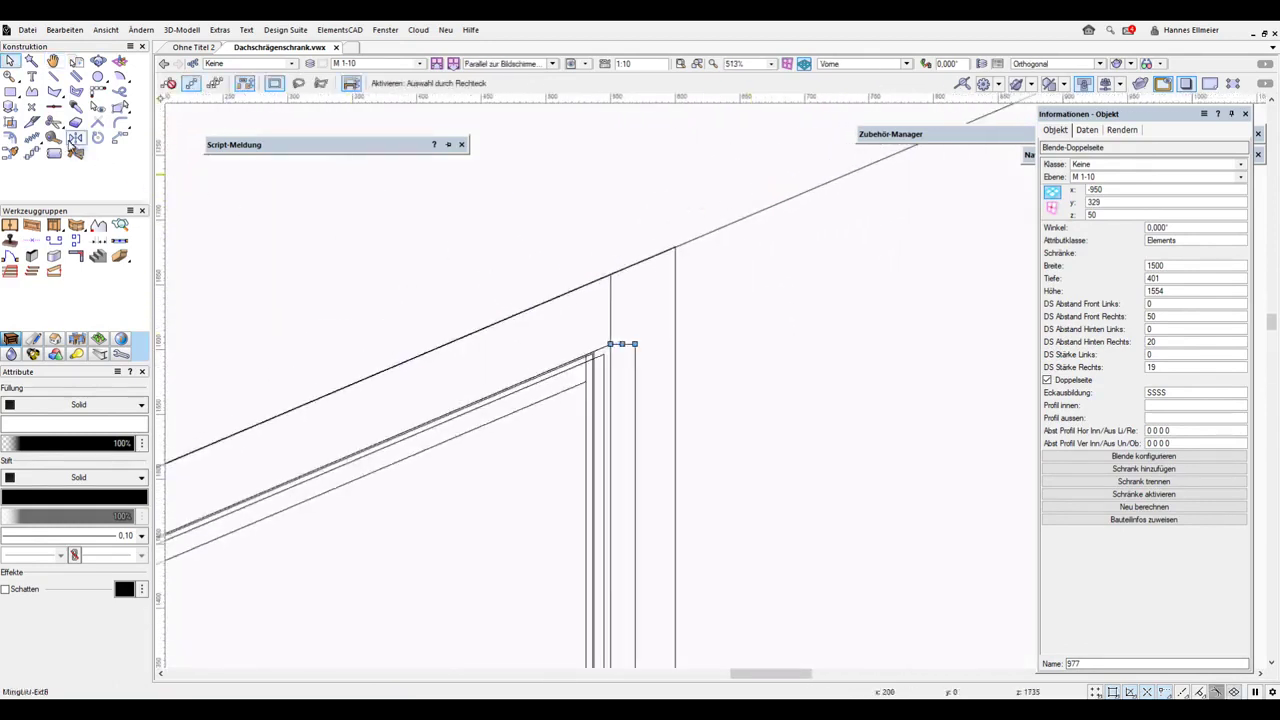
click(54, 137)
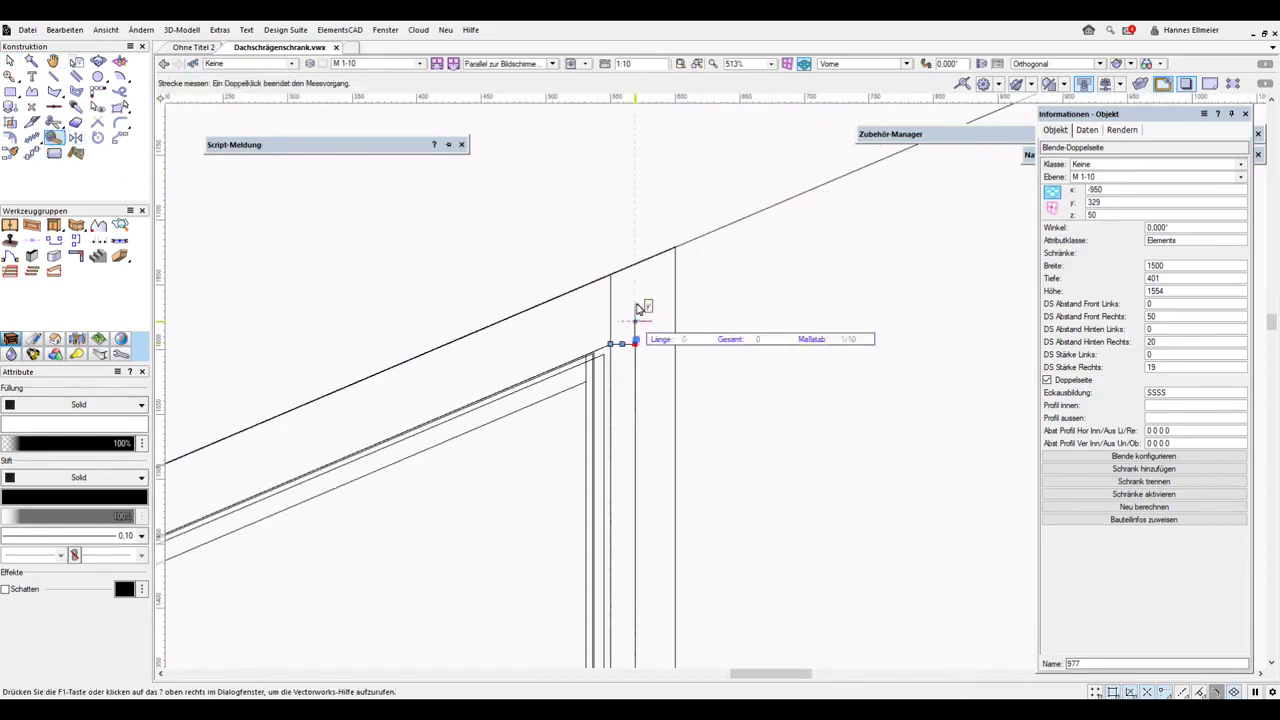
click(636, 269)
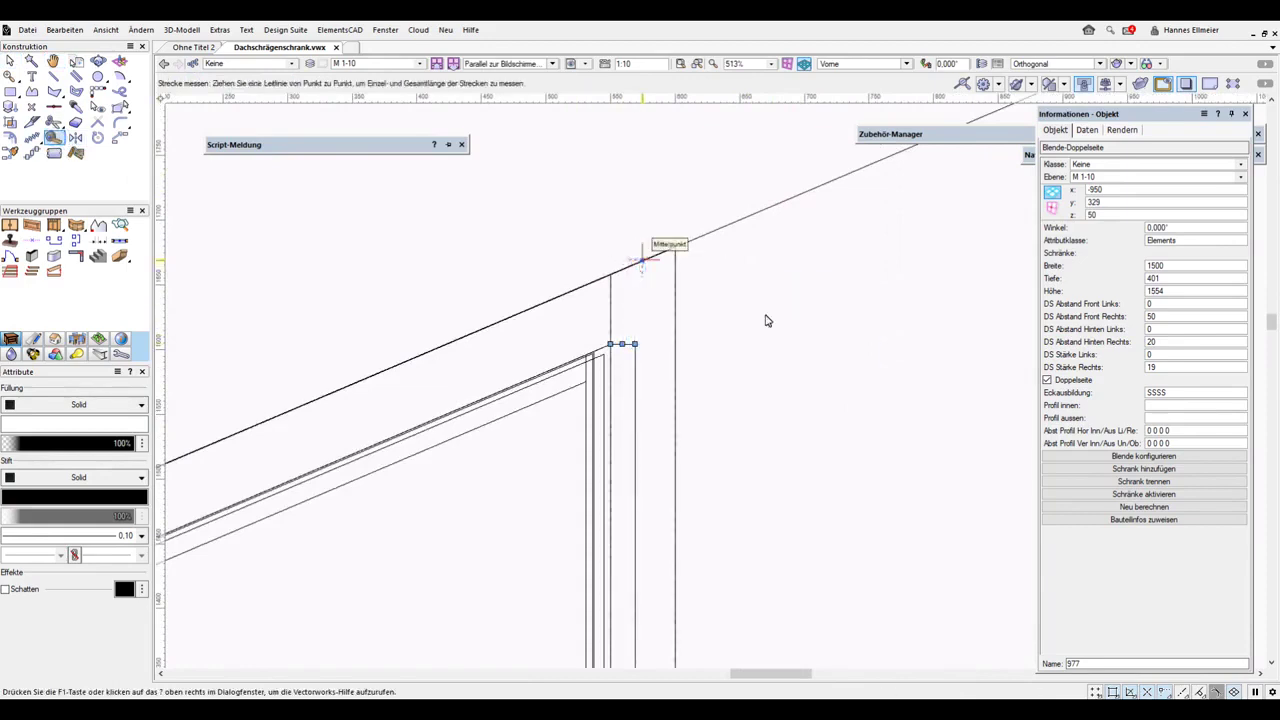
click(1175, 296)
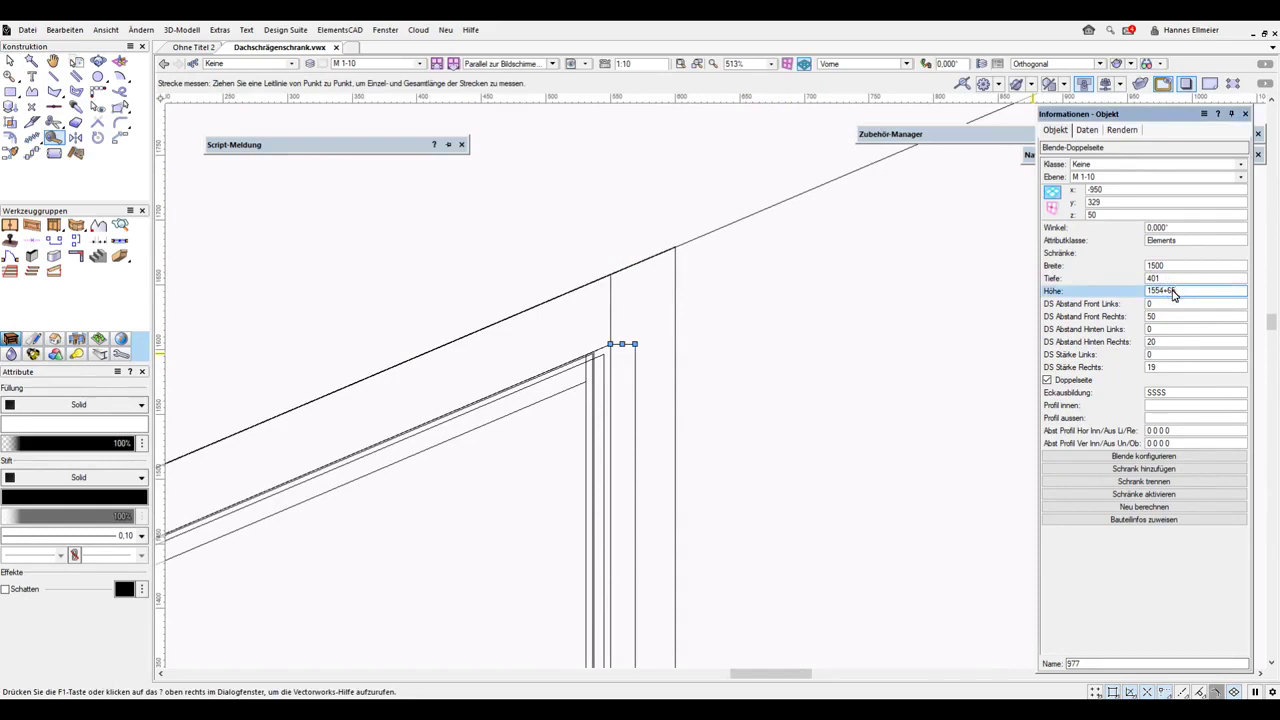
text(+65)
key(Return)
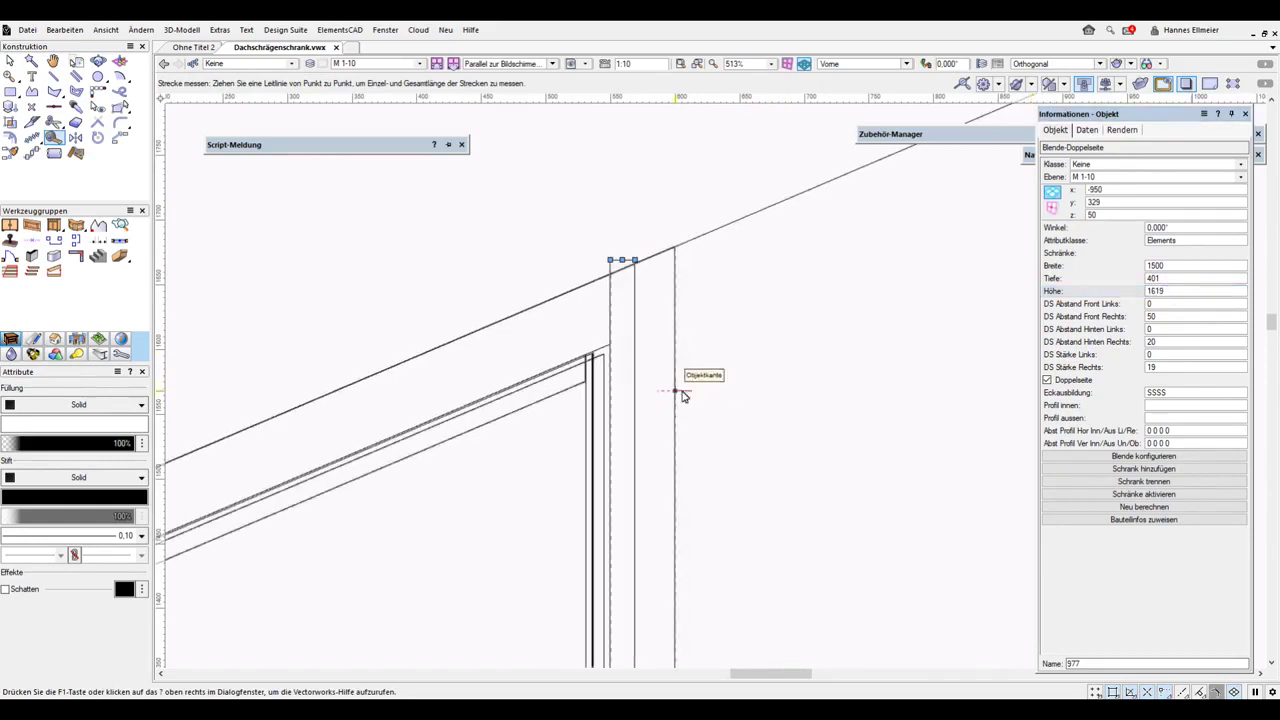
- Divide the cabinet's front into three doors in a 3D view by setting the lower segment's subdivision to 3 1 V
scroll(689, 386, down, 5)
key(3)
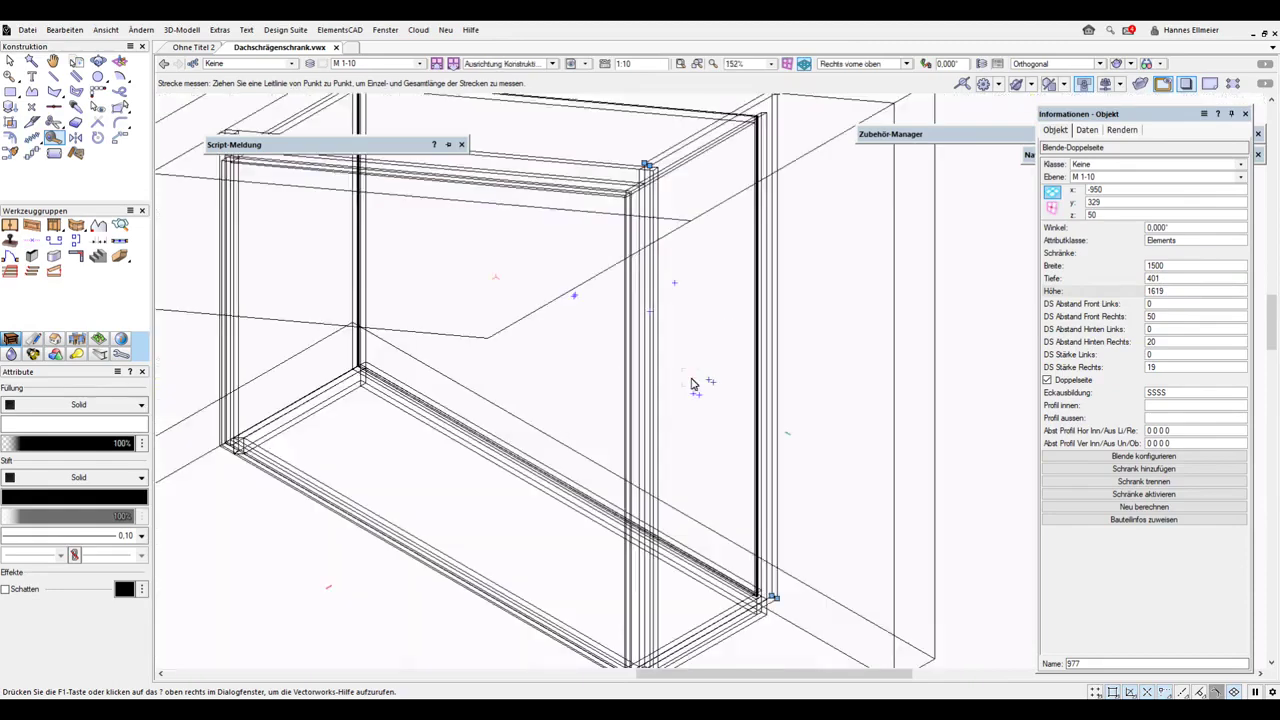
scroll(692, 458, down, 2)
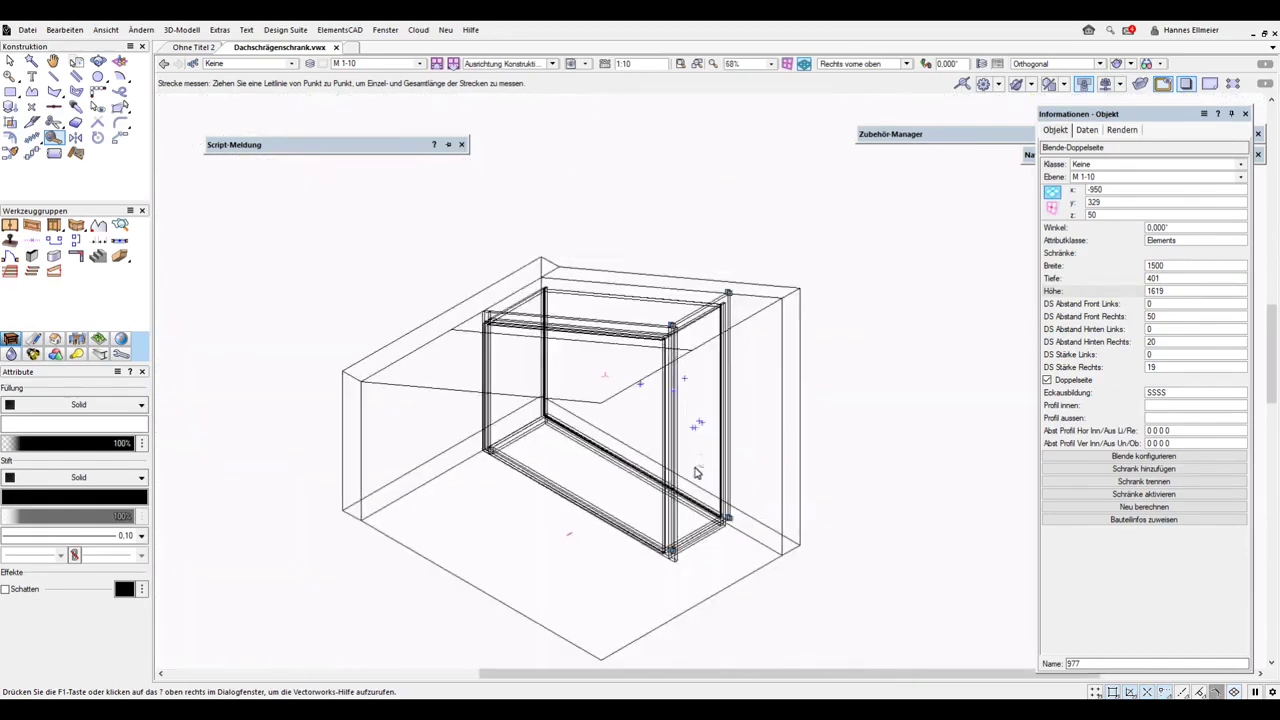
ctrl+middle_drag(696, 486, 720, 292)
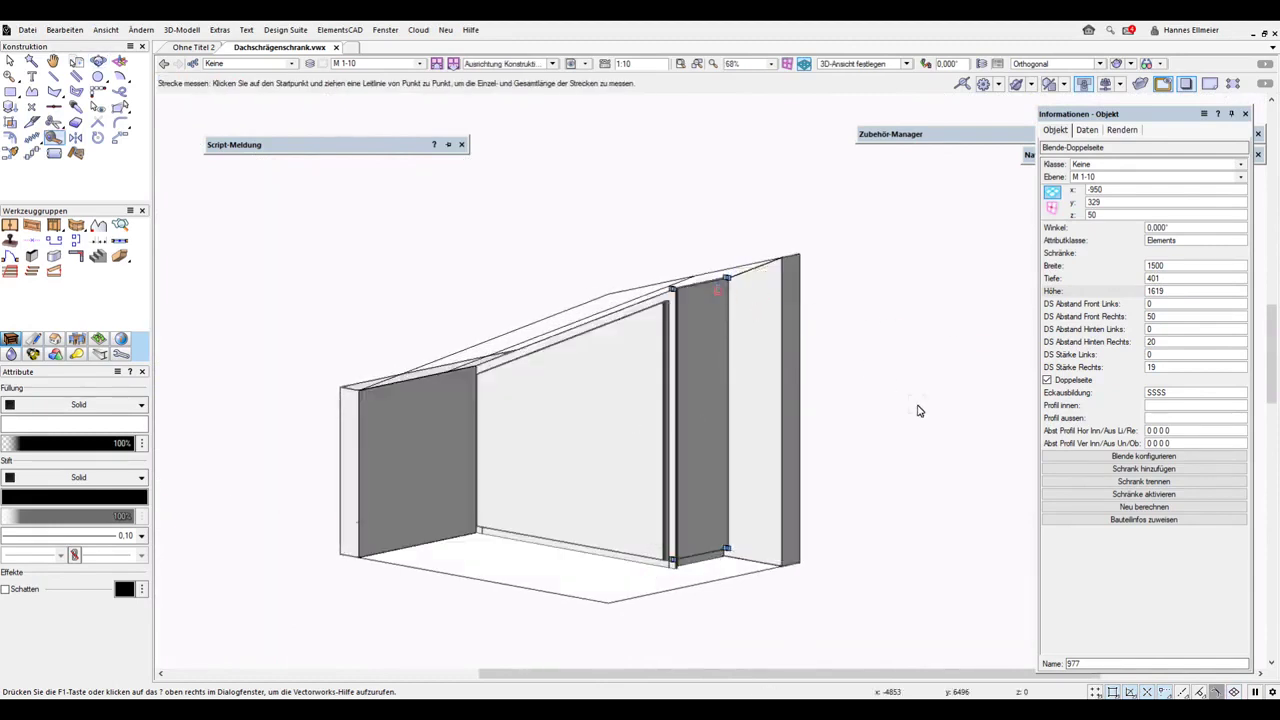
key(x)
click(651, 377)
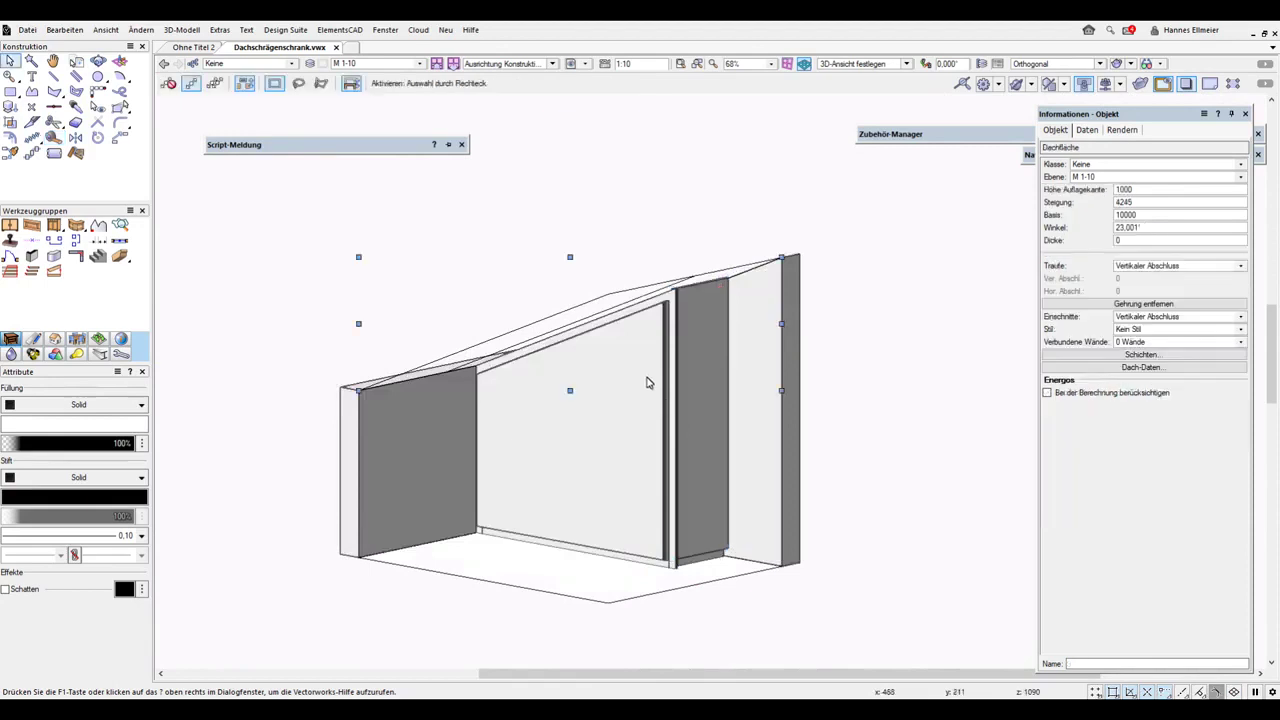
click(630, 370)
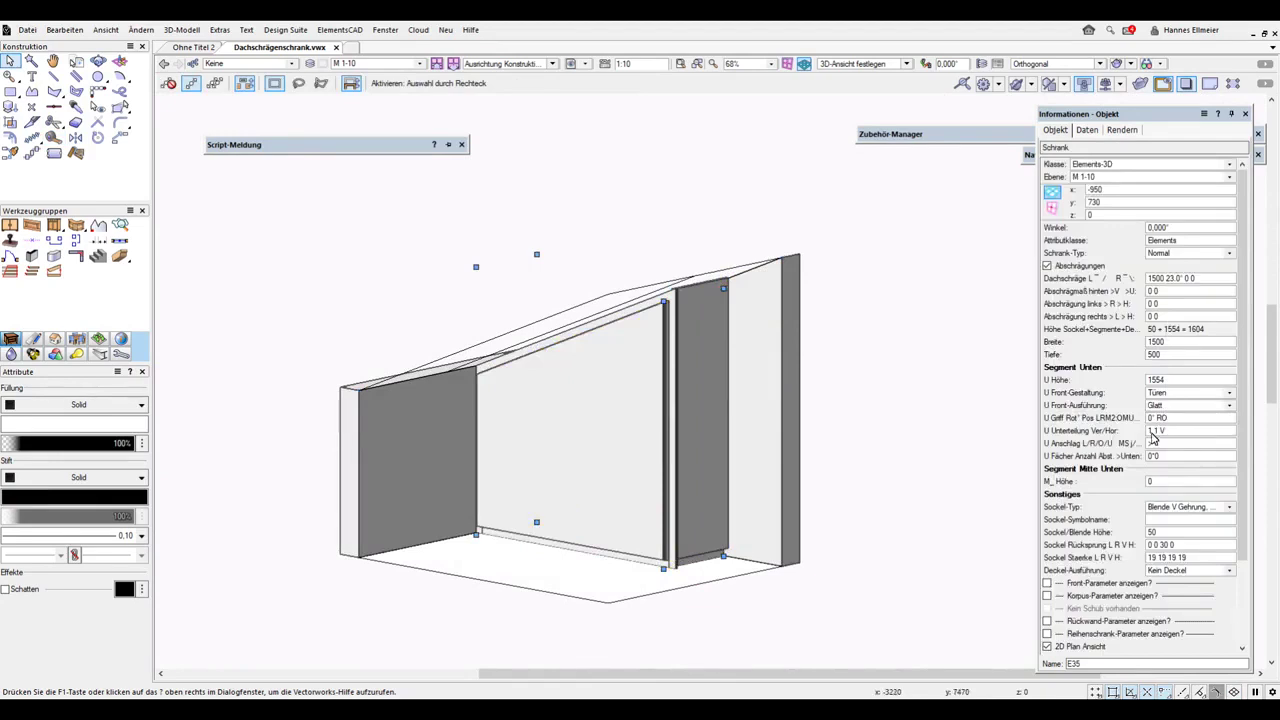
click(1150, 432)
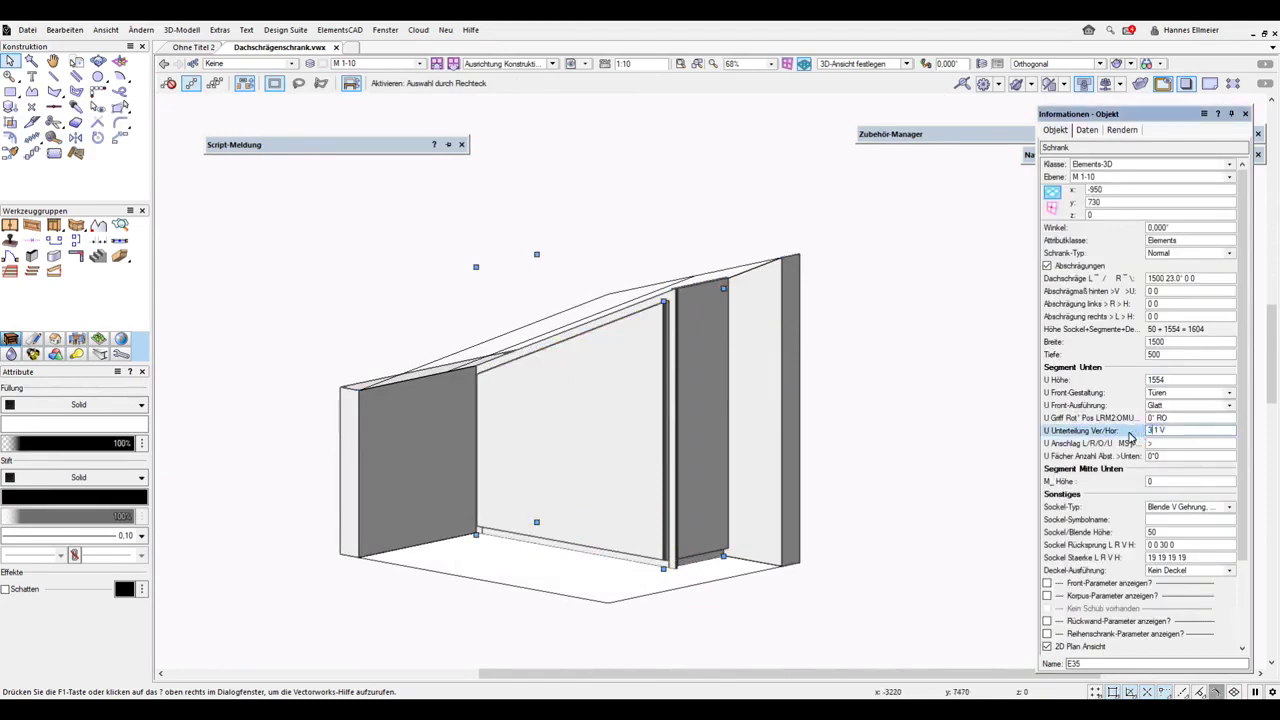
key(Return)
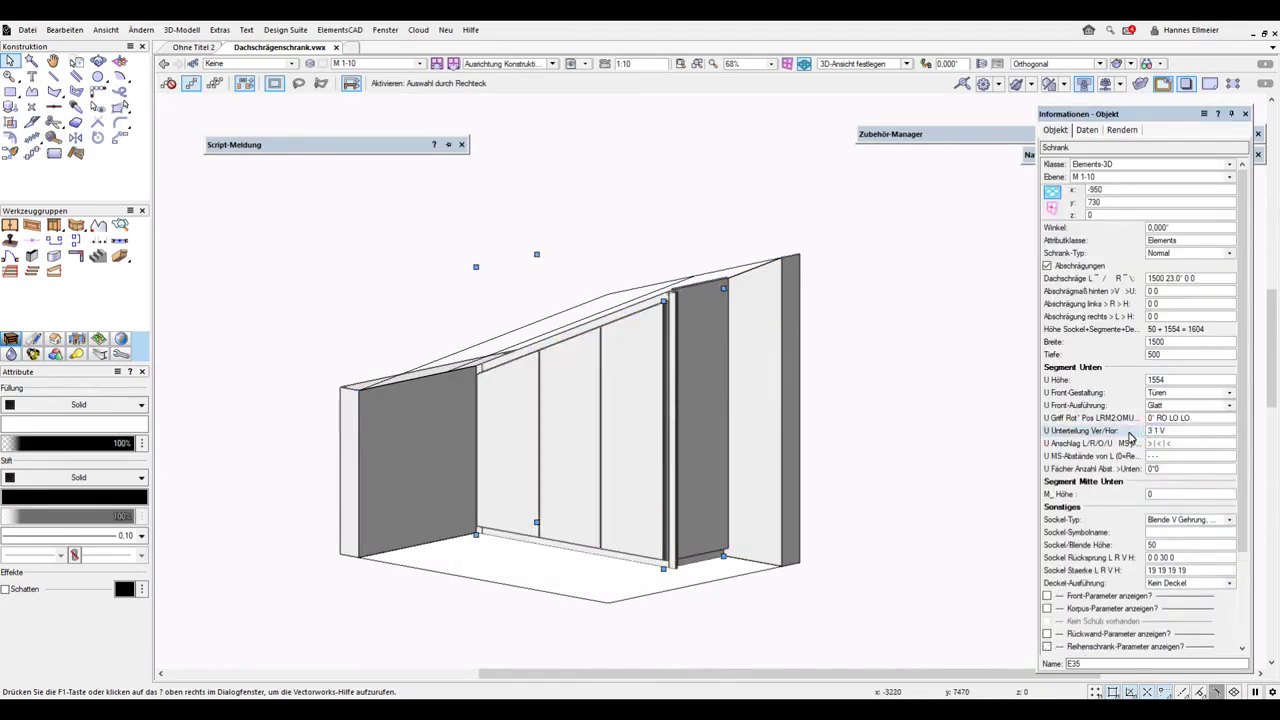